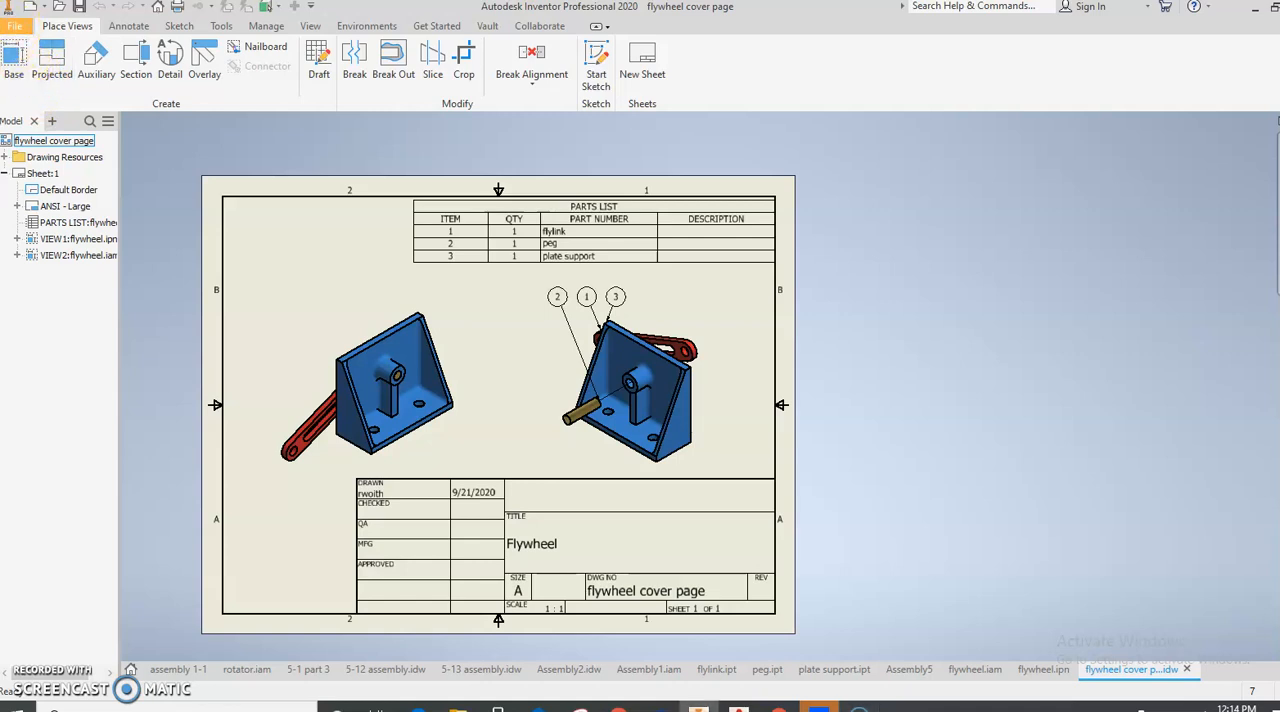
# - Create a new drawing from the Metric template ANSI (mm).idw
pyautogui.click(14, 26)
pyautogui.click(44, 86)
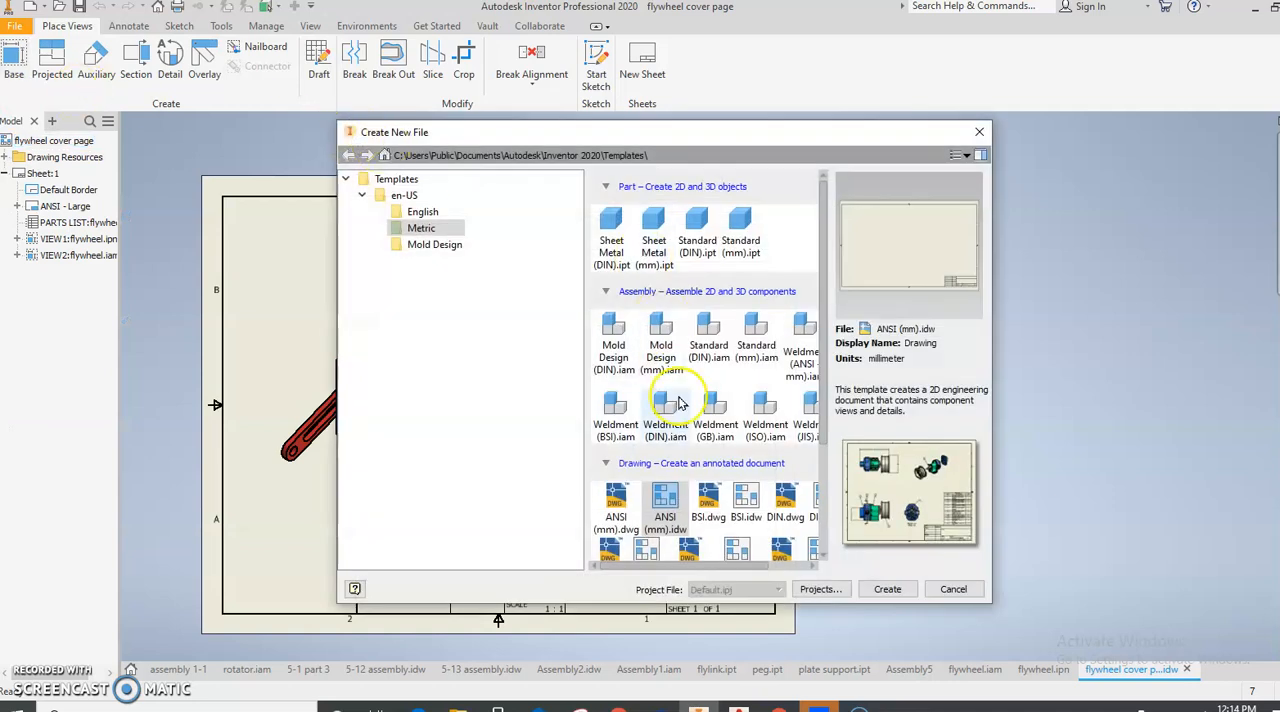
pyautogui.scroll(-1, 668, 445)
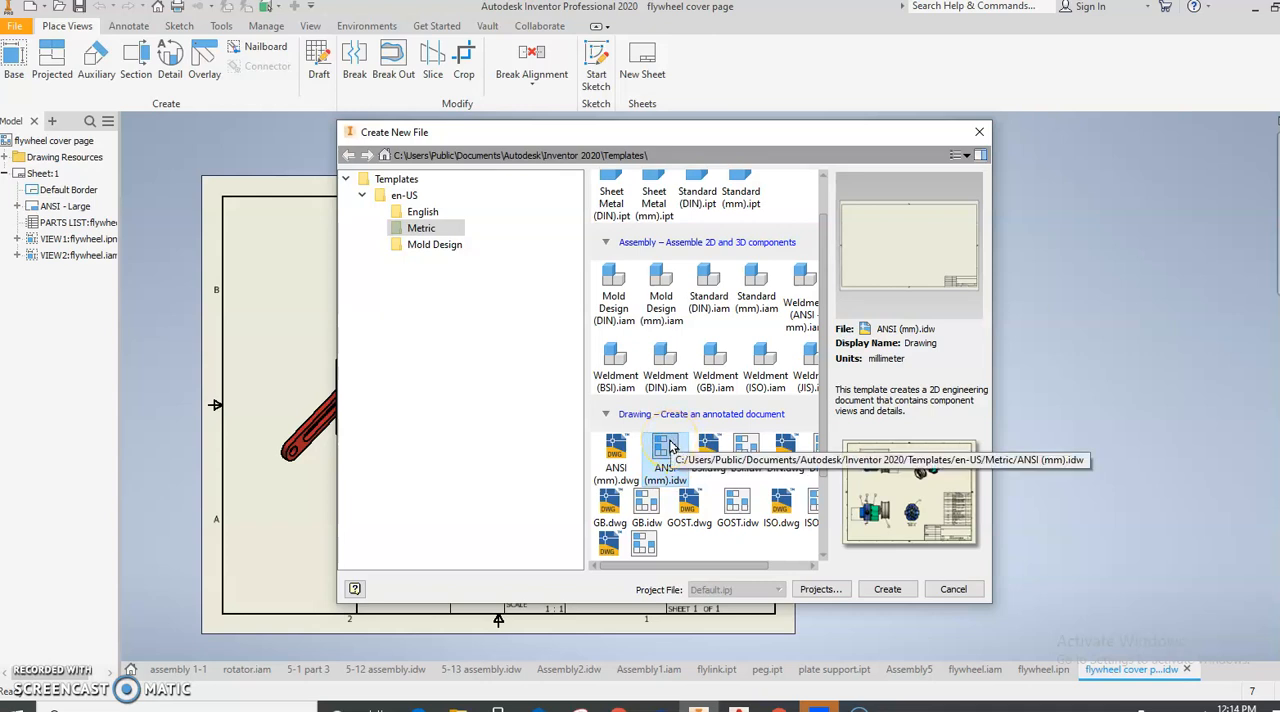
pyautogui.doubleClick(668, 450)
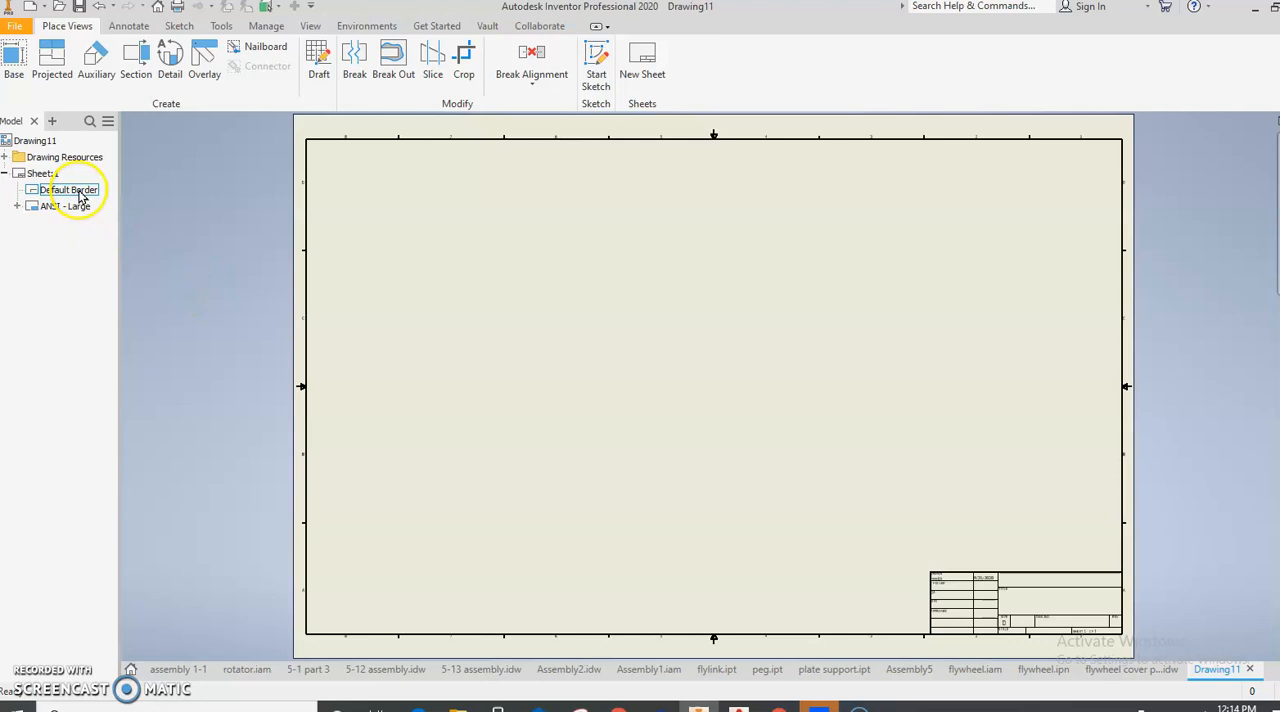
# - Change the size of Sheet:1 to A in the sheet settings
pyautogui.rightClick(56, 174)
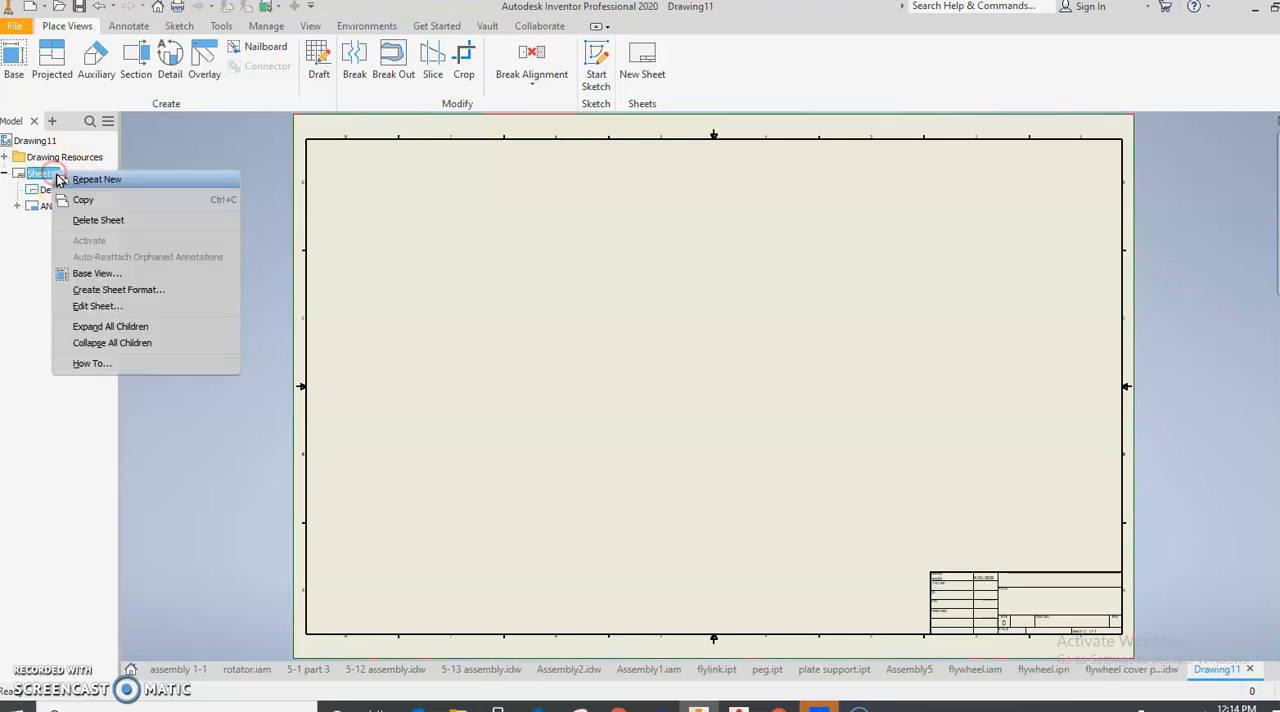
pyautogui.click(92, 306)
pyautogui.click(207, 224)
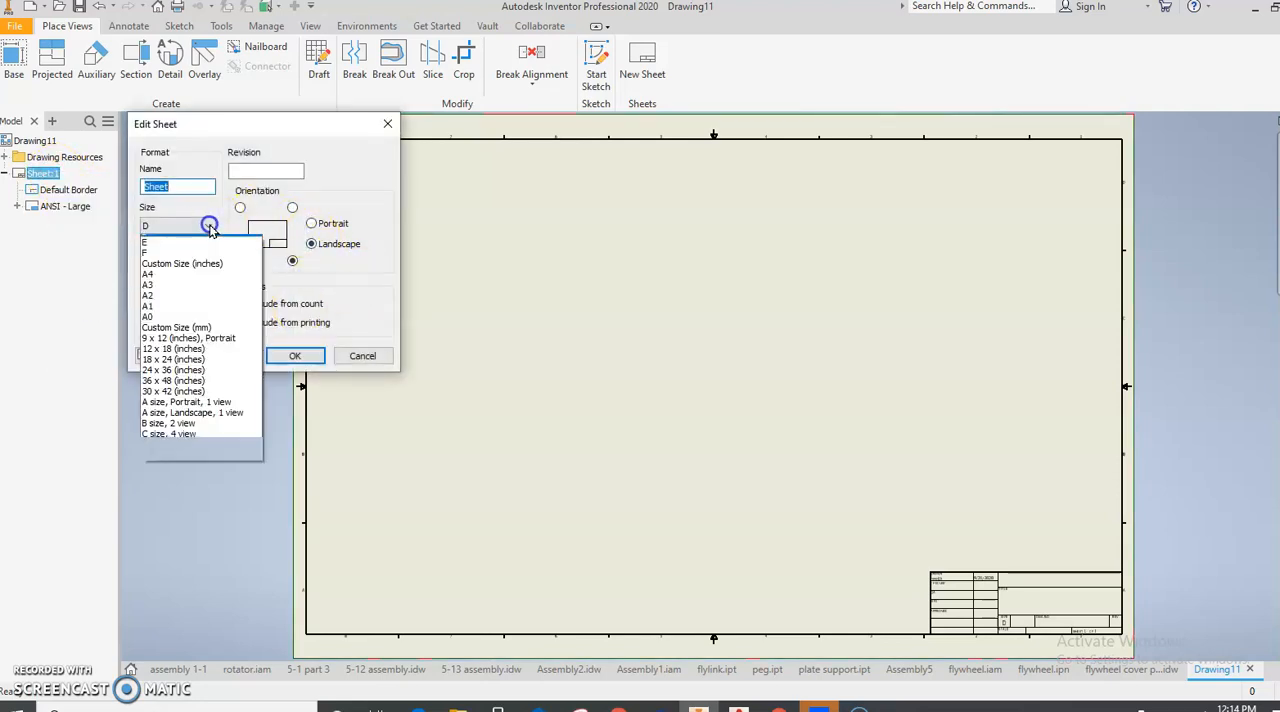
pyautogui.click(197, 242)
pyautogui.click(284, 354)
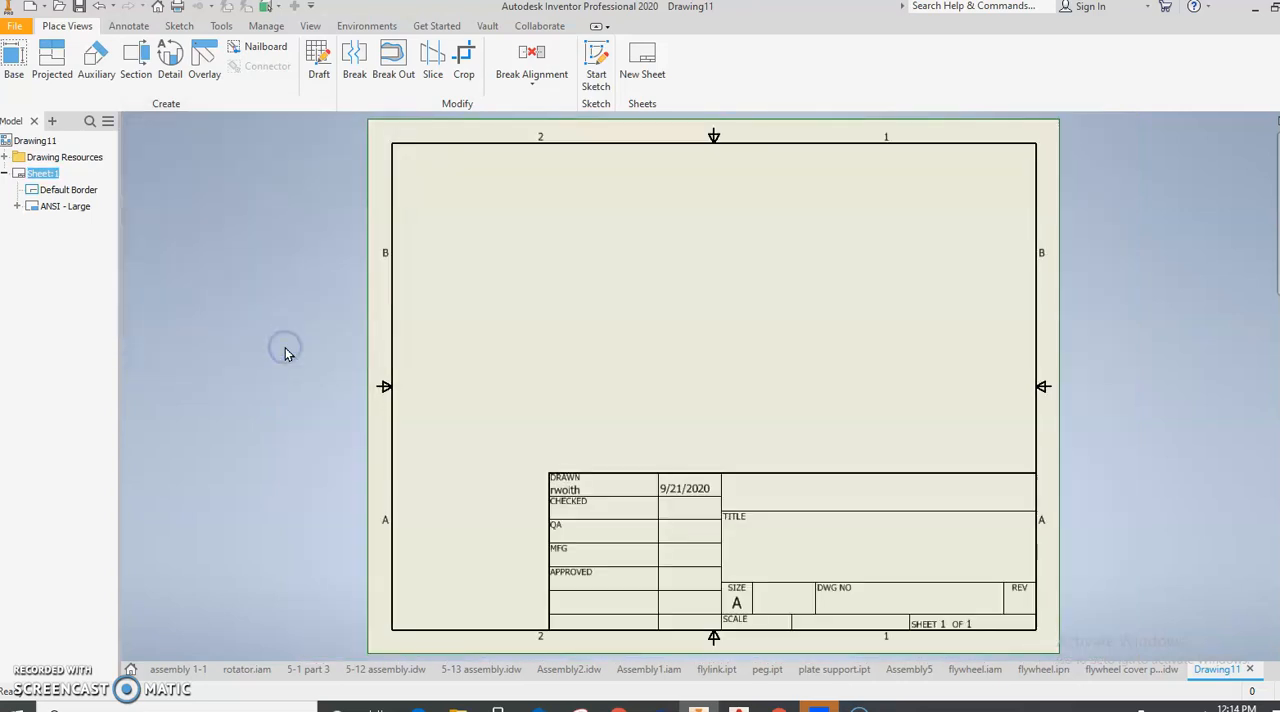
# - Set up a base view of flylink.ipt in the front orientation, turned so the link lies horizontally, with hidden lines shown
pyautogui.click(14, 58)
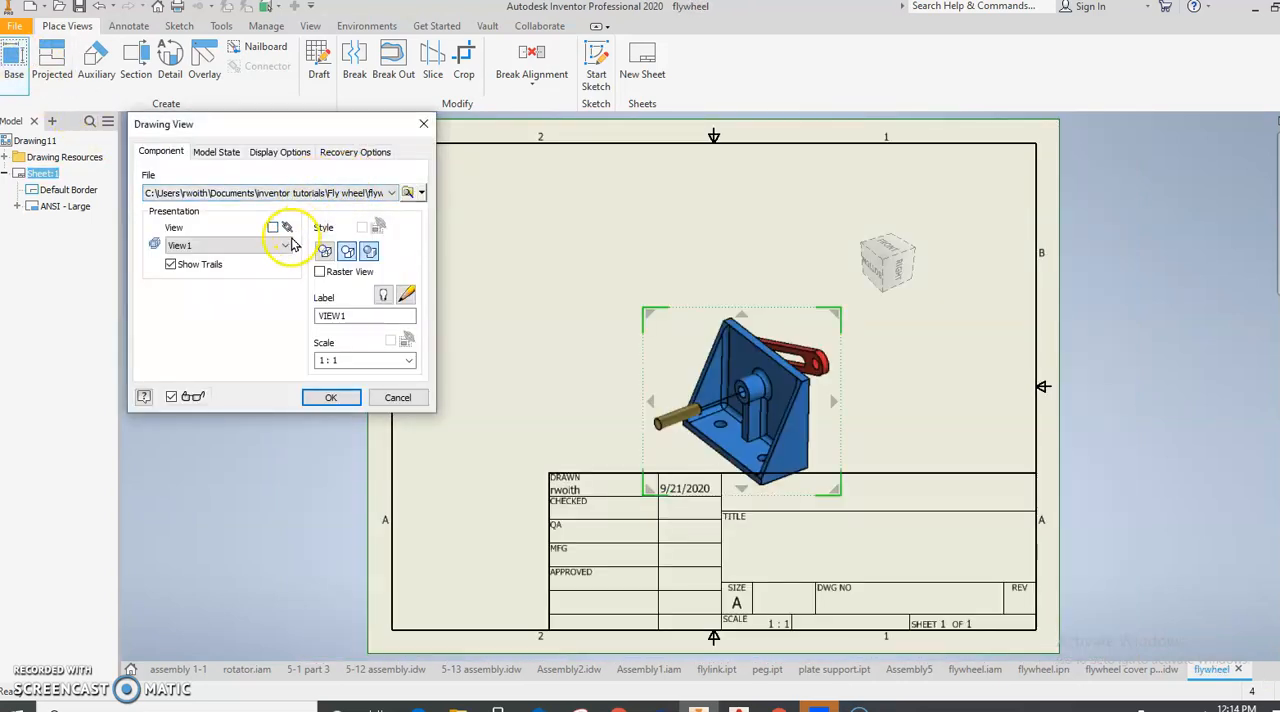
pyautogui.click(313, 200)
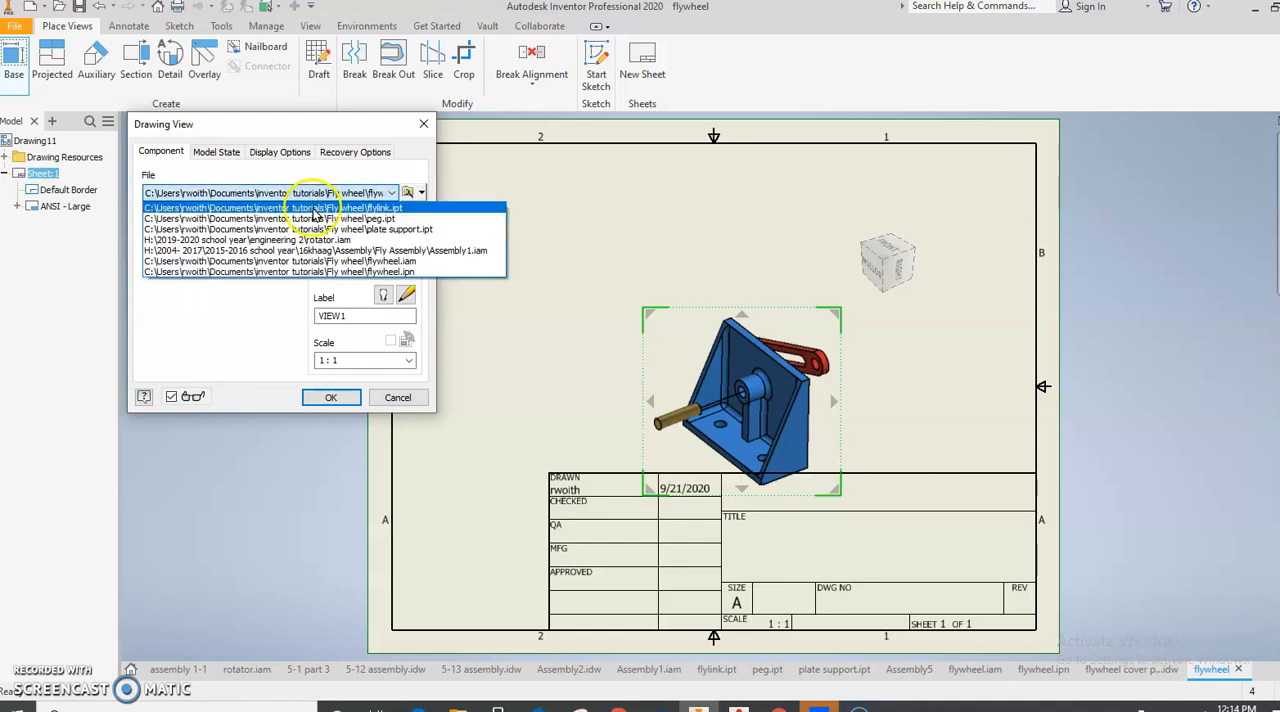
pyautogui.click(312, 207)
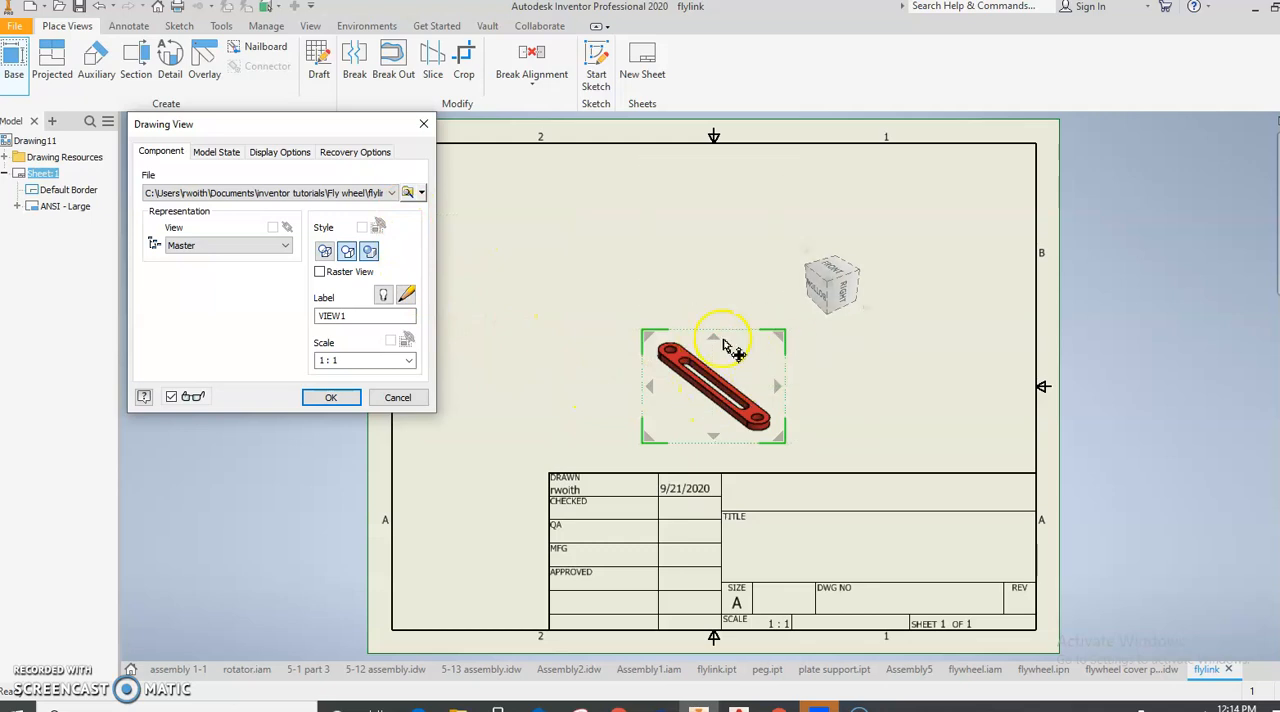
pyautogui.click(830, 277)
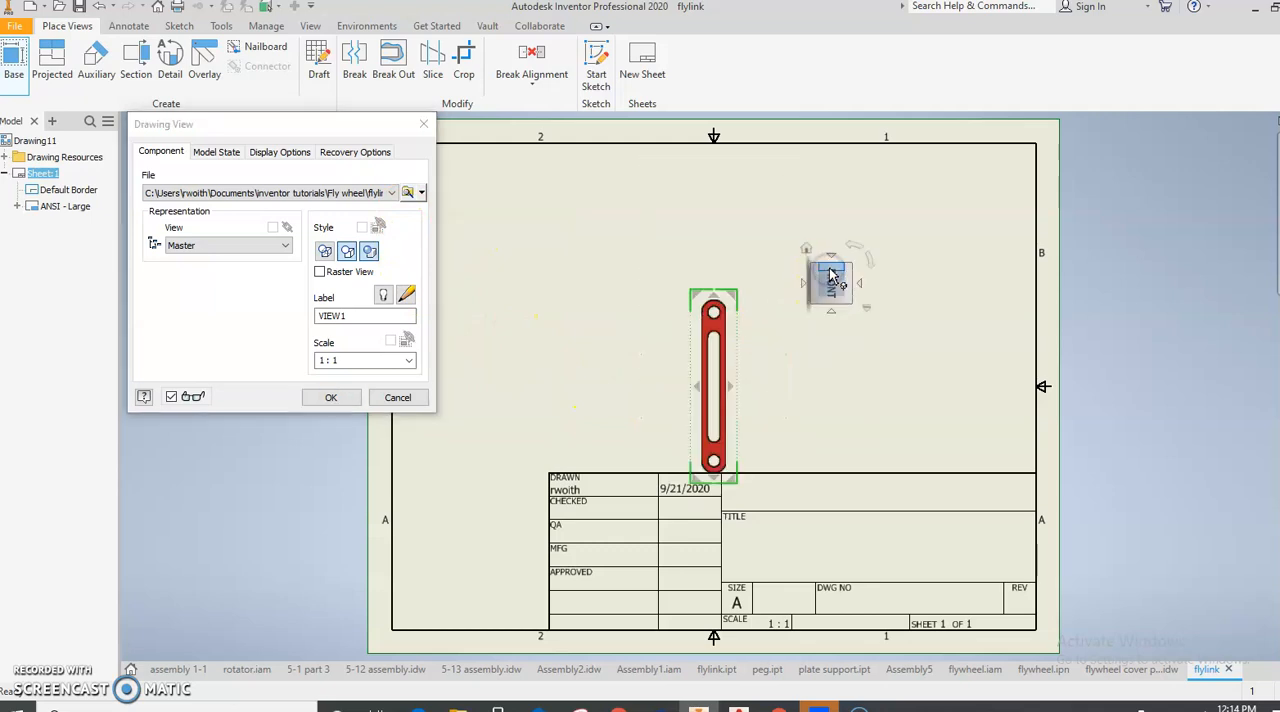
pyautogui.click(855, 248)
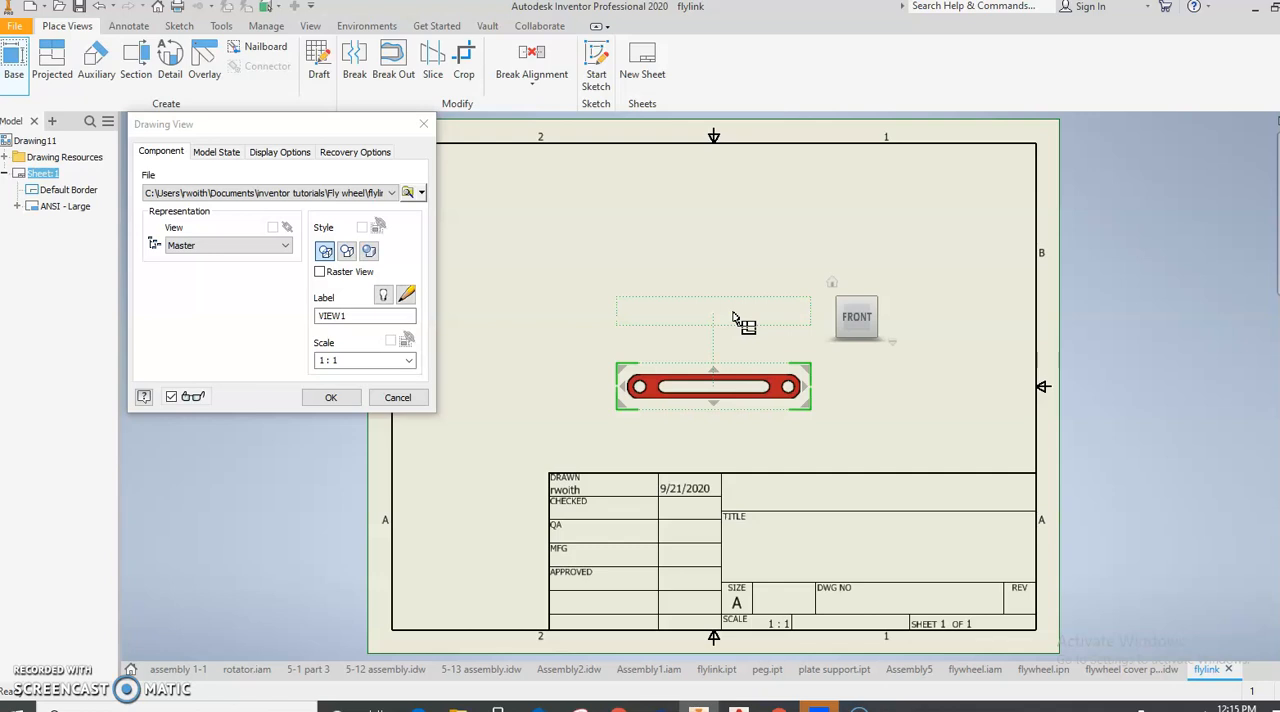
# - Place a projected top view above the base view and an isometric view to its upper right, and finish the views
pyautogui.click(733, 316)
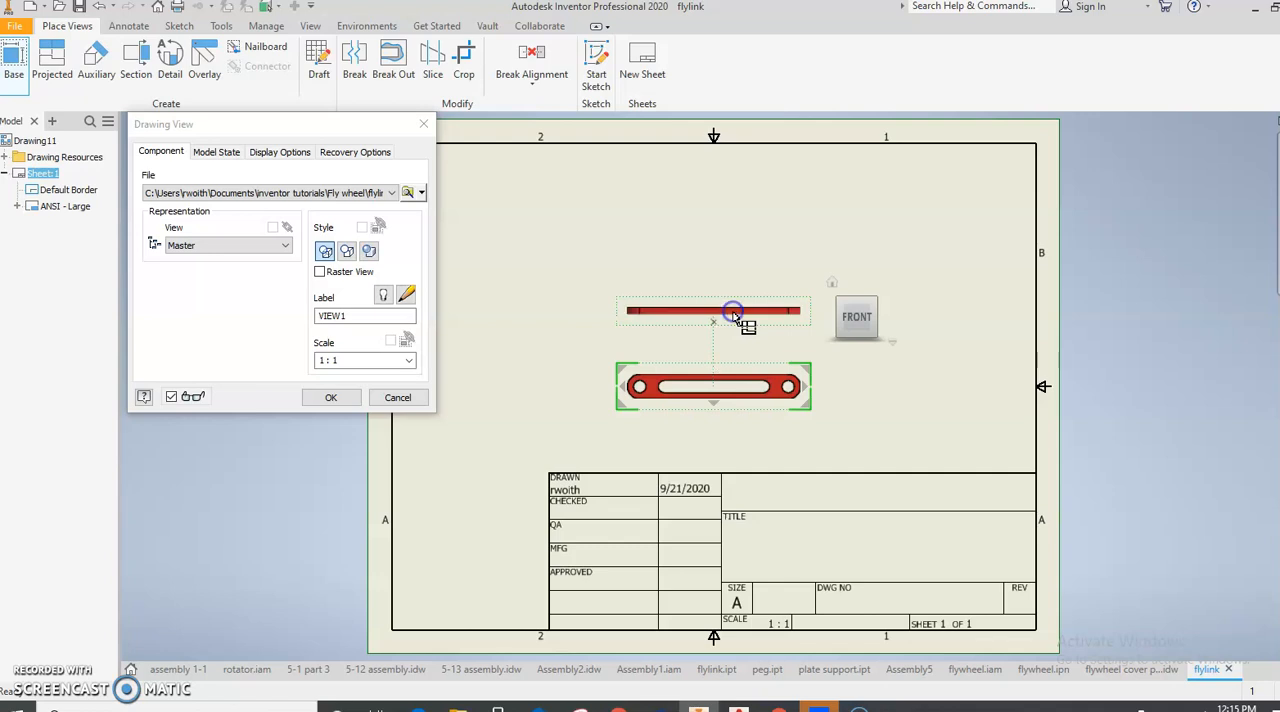
pyautogui.click(941, 315)
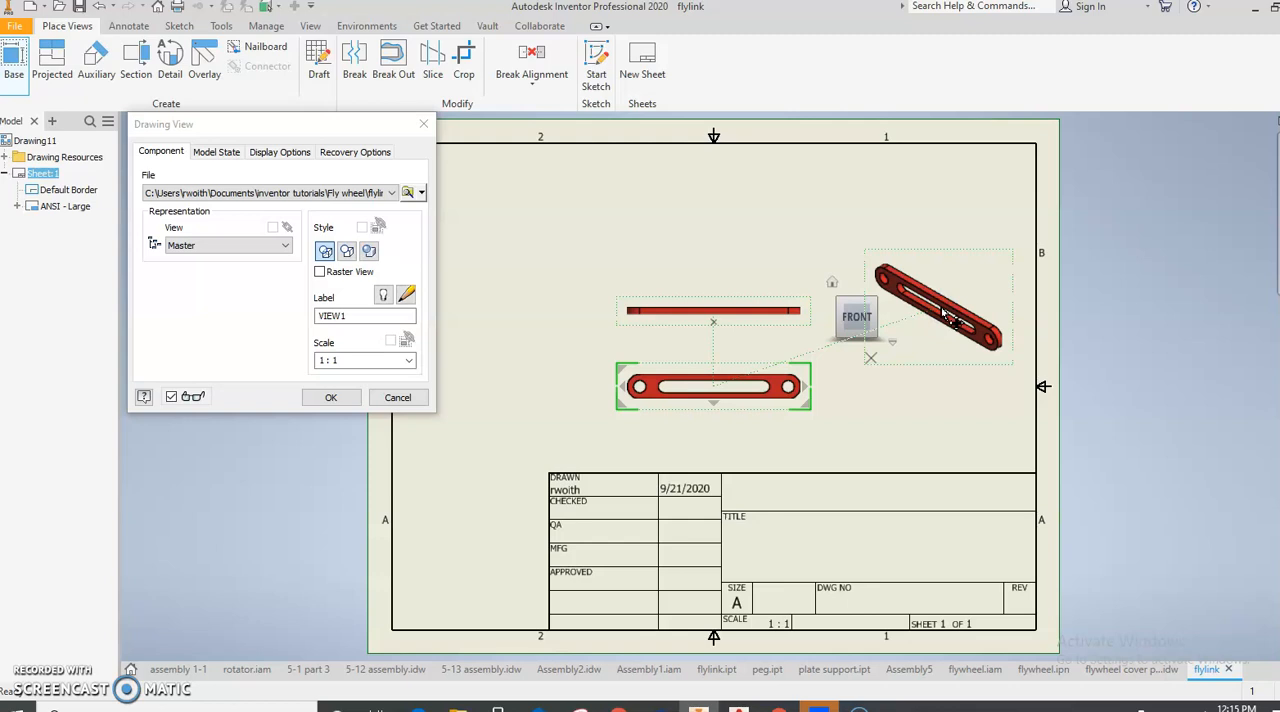
pyautogui.click(330, 397)
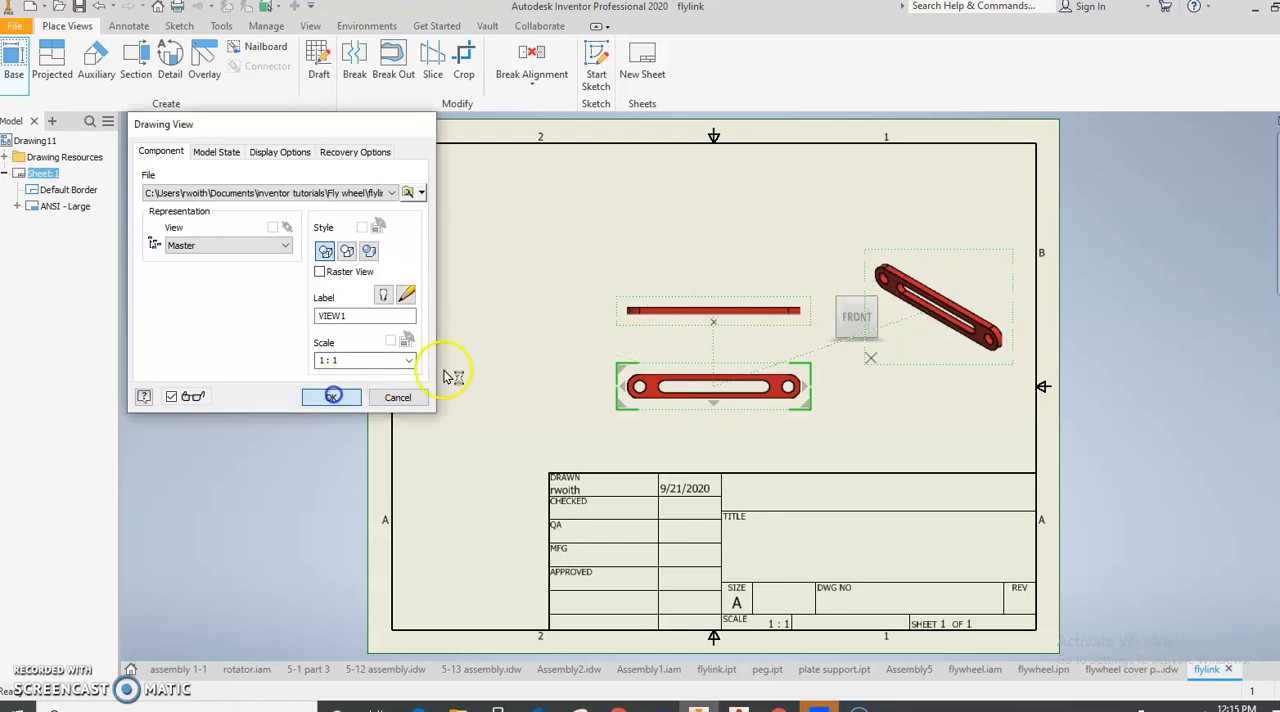
# - Dimension the radius of the rounded left end of the link in the front view
pyautogui.moveTo(838, 400)
pyautogui.mouseDown()
pyautogui.moveTo(826, 400)
pyautogui.moveTo(886, 394)
pyautogui.mouseUp()
pyautogui.scroll(3, 825, 425)
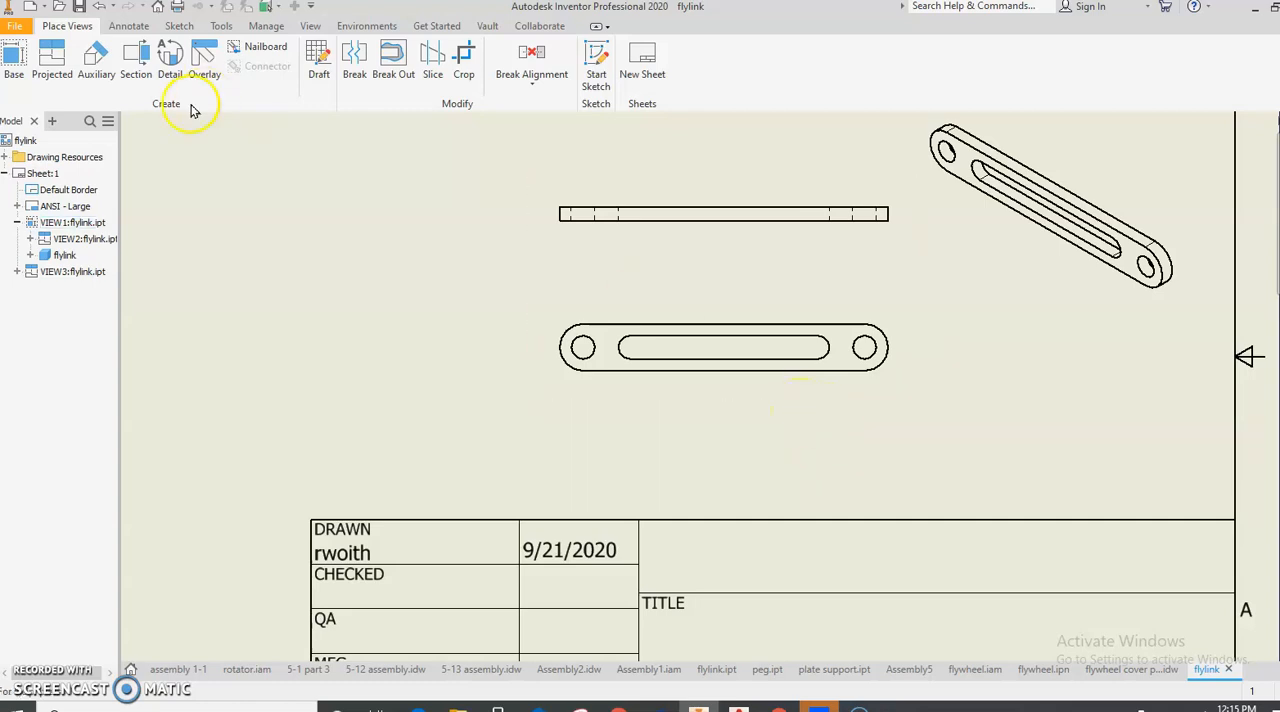
pyautogui.click(124, 30)
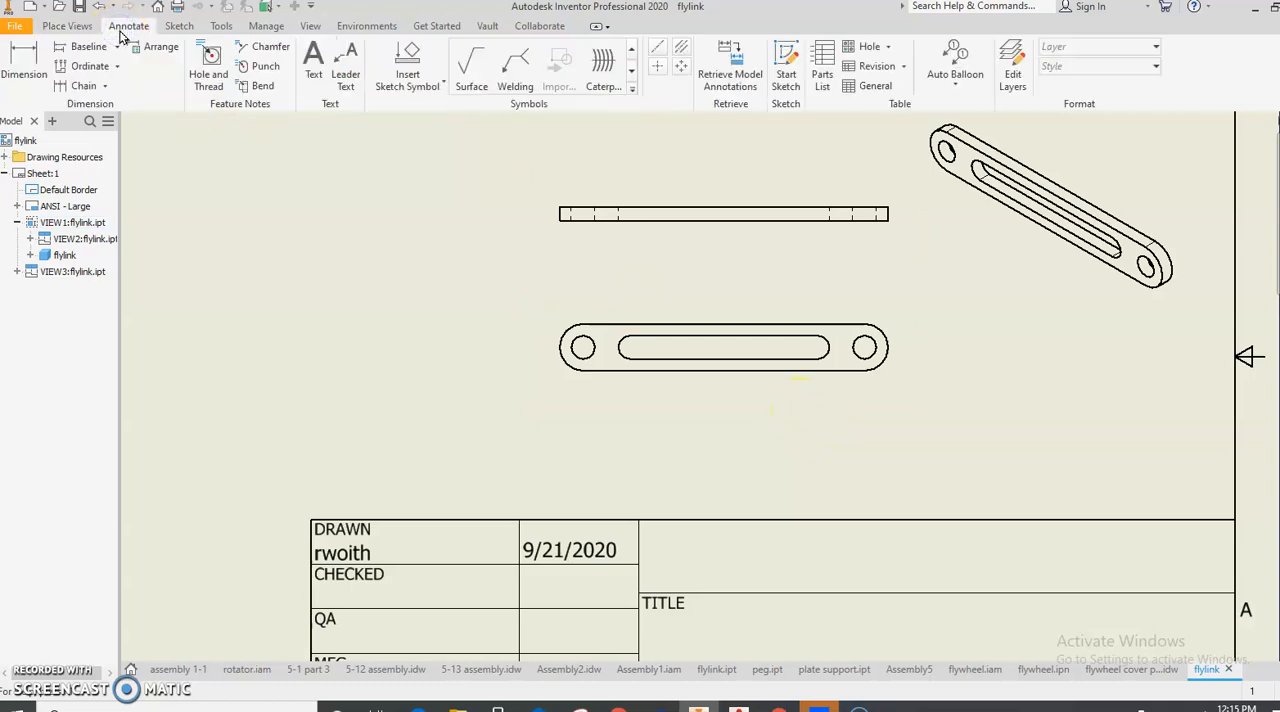
pyautogui.click(35, 62)
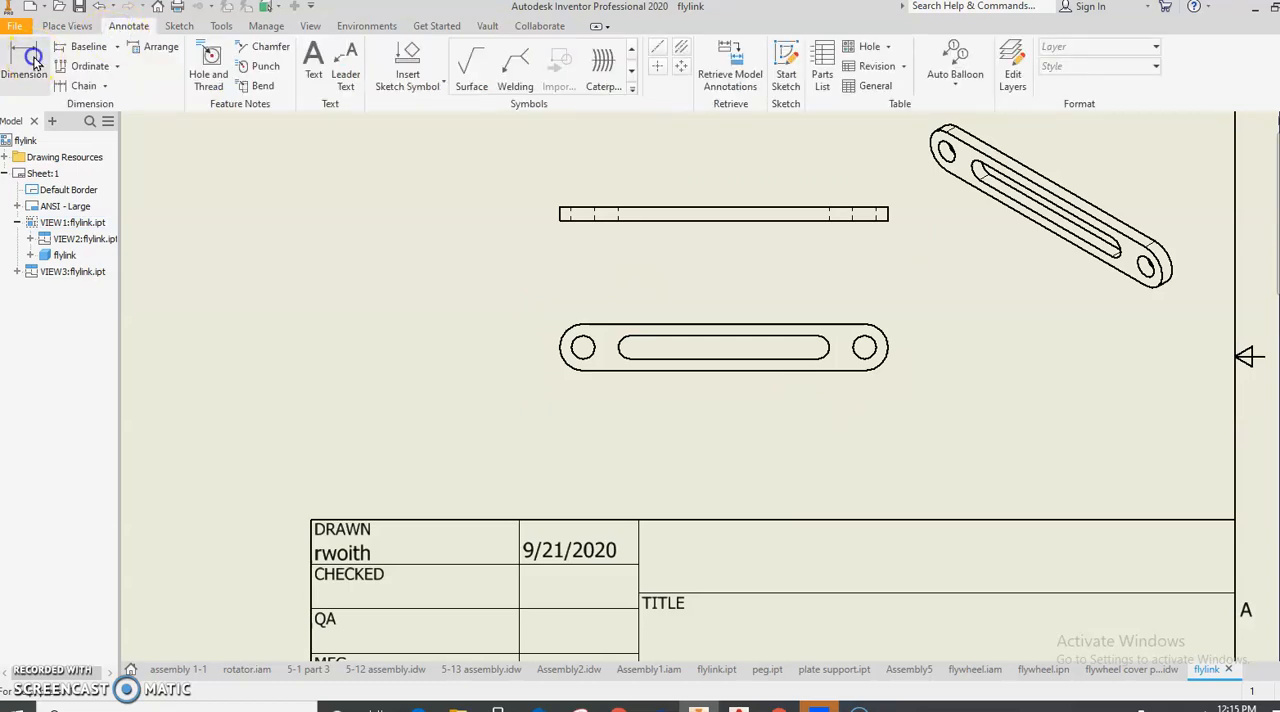
pyautogui.click(563, 337)
pyautogui.click(557, 330)
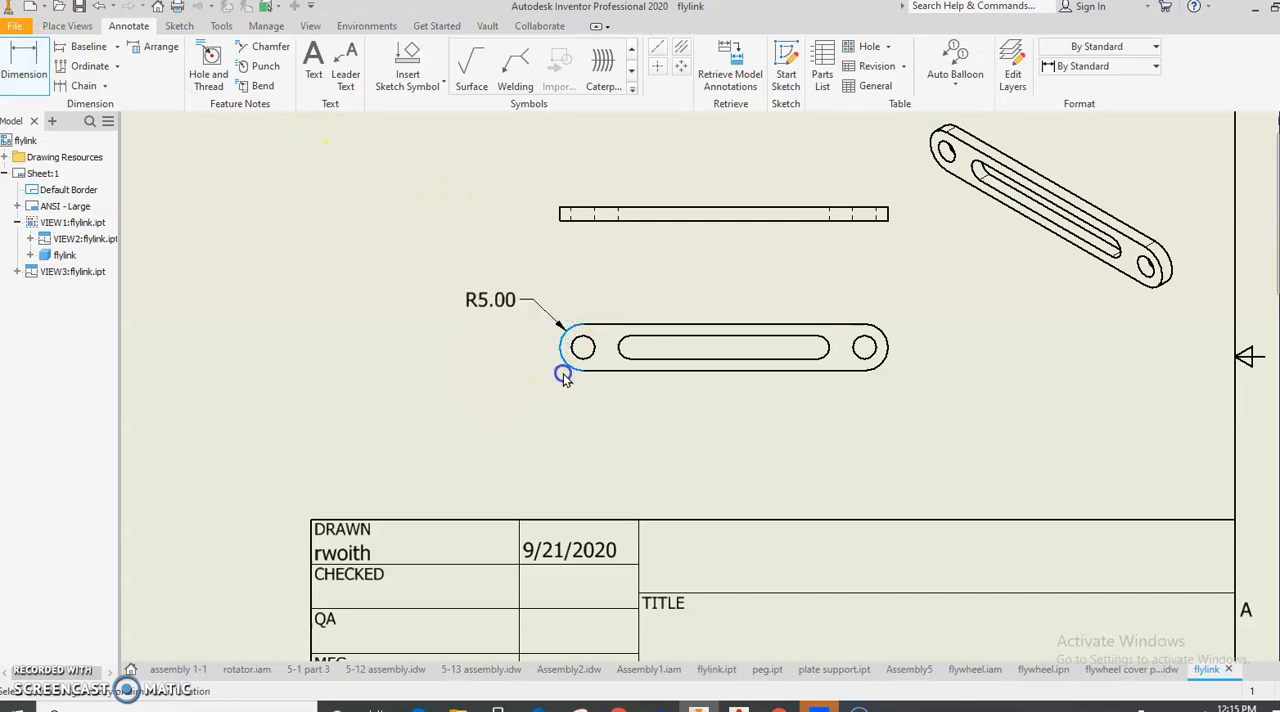
pyautogui.click(493, 404)
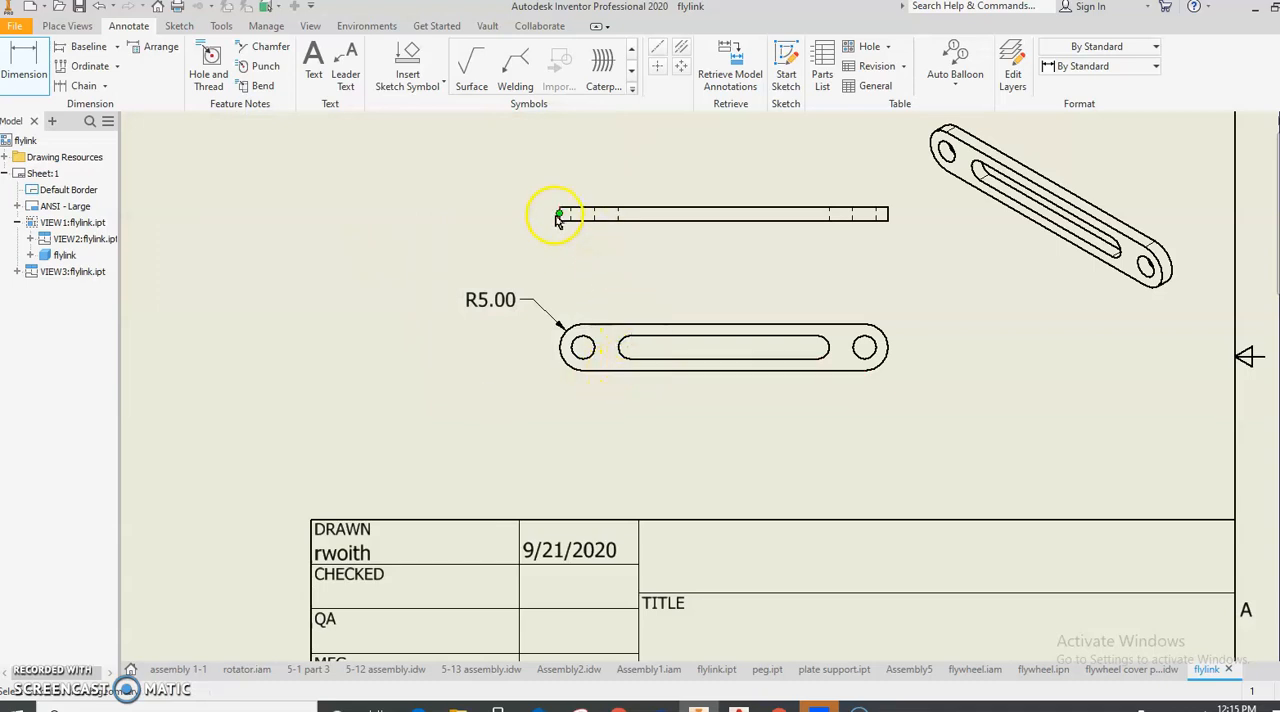
# - Dimension the link's thickness at the left end of the top view, accepting the default dimension text
pyautogui.scroll(5, 557, 218)
pyautogui.click(573, 232)
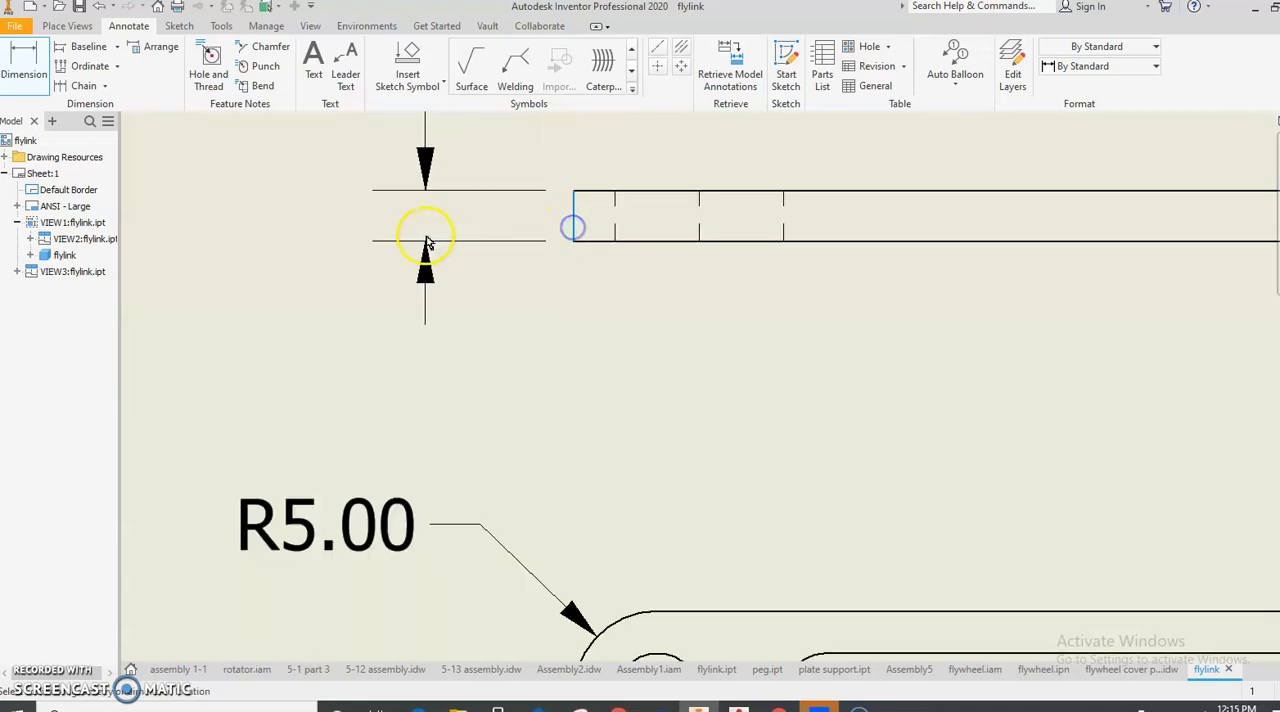
pyautogui.click(425, 262)
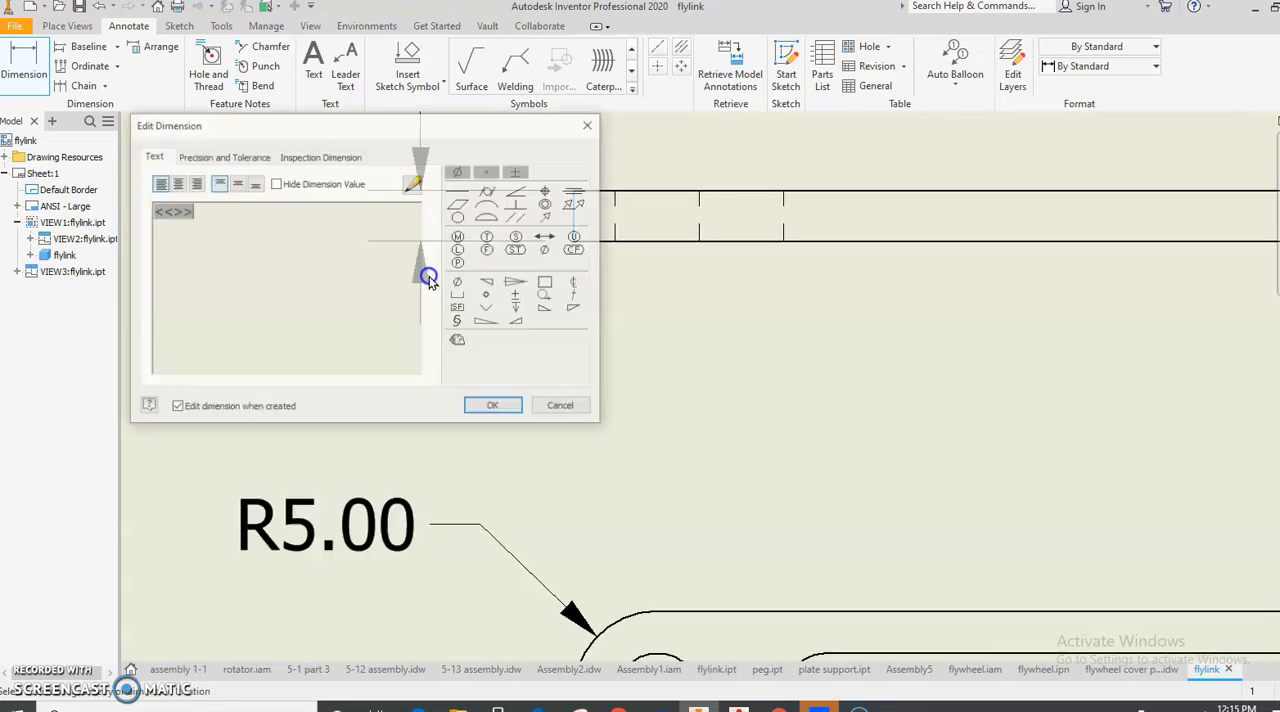
pyautogui.click(493, 406)
# - Delete the manually placed end radius and thickness dimensions, and dismiss the browser notification
pyautogui.scroll(-5, 493, 405)
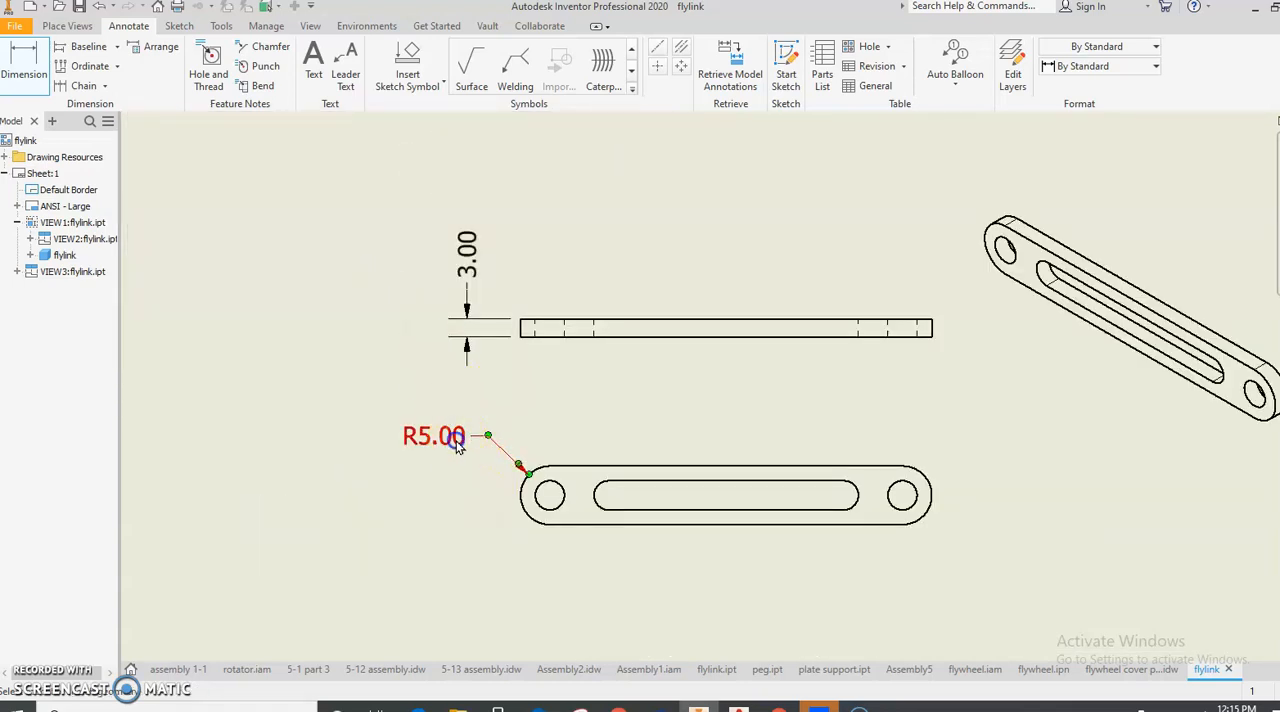
pyautogui.doubleClick(458, 445)
pyautogui.click(486, 404)
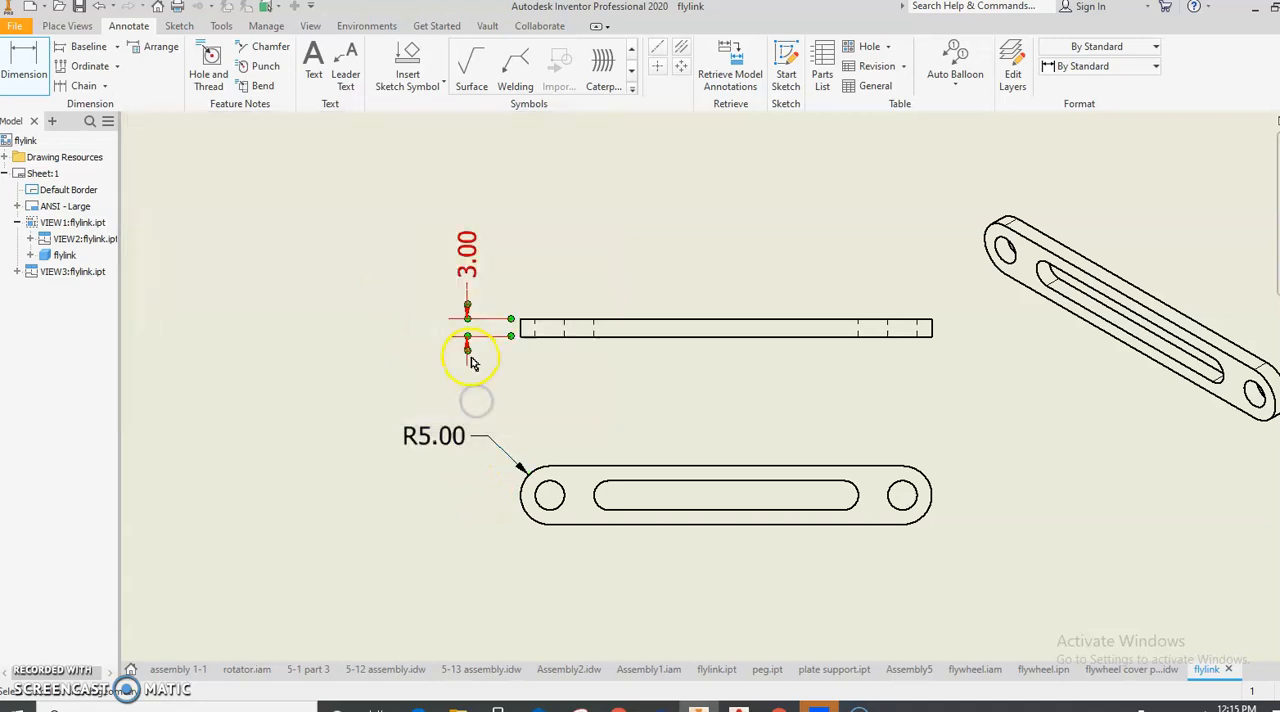
pyautogui.moveTo(460, 448); pyautogui.dragTo(369, 270)
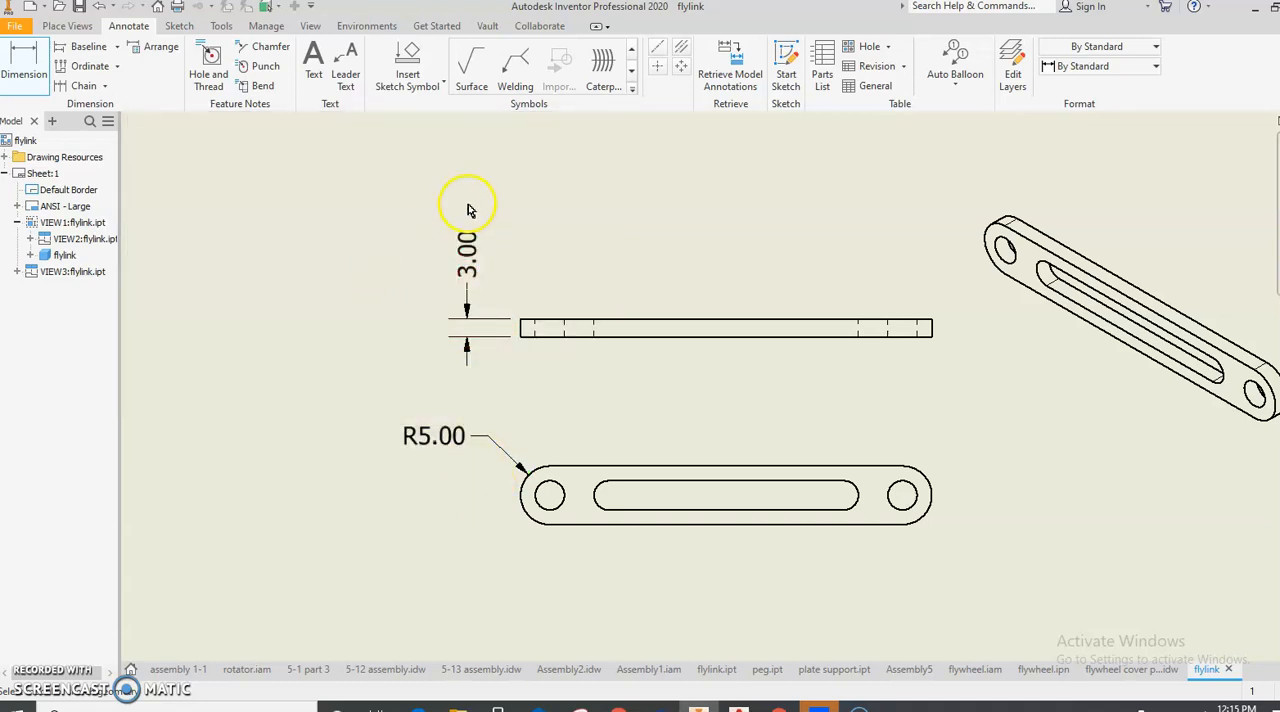
pyautogui.moveTo(465, 210); pyautogui.dragTo(383, 466)
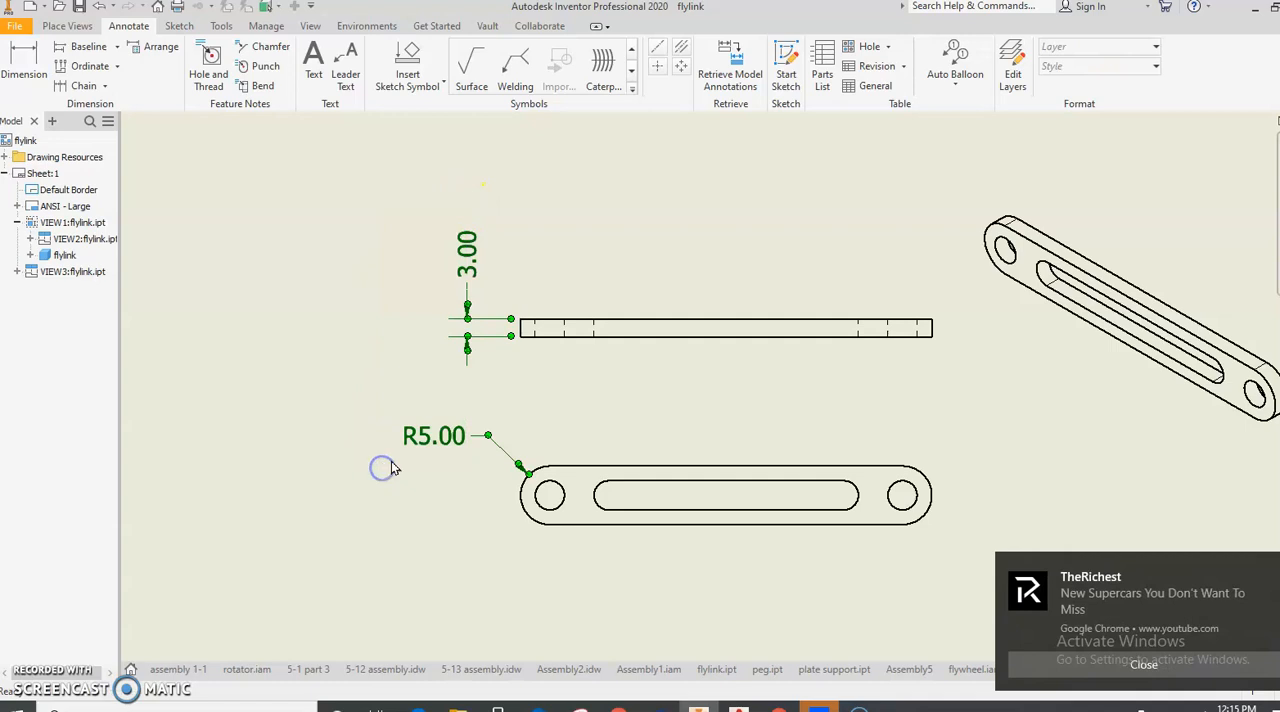
pyautogui.press('Delete')
pyautogui.click(1115, 664)
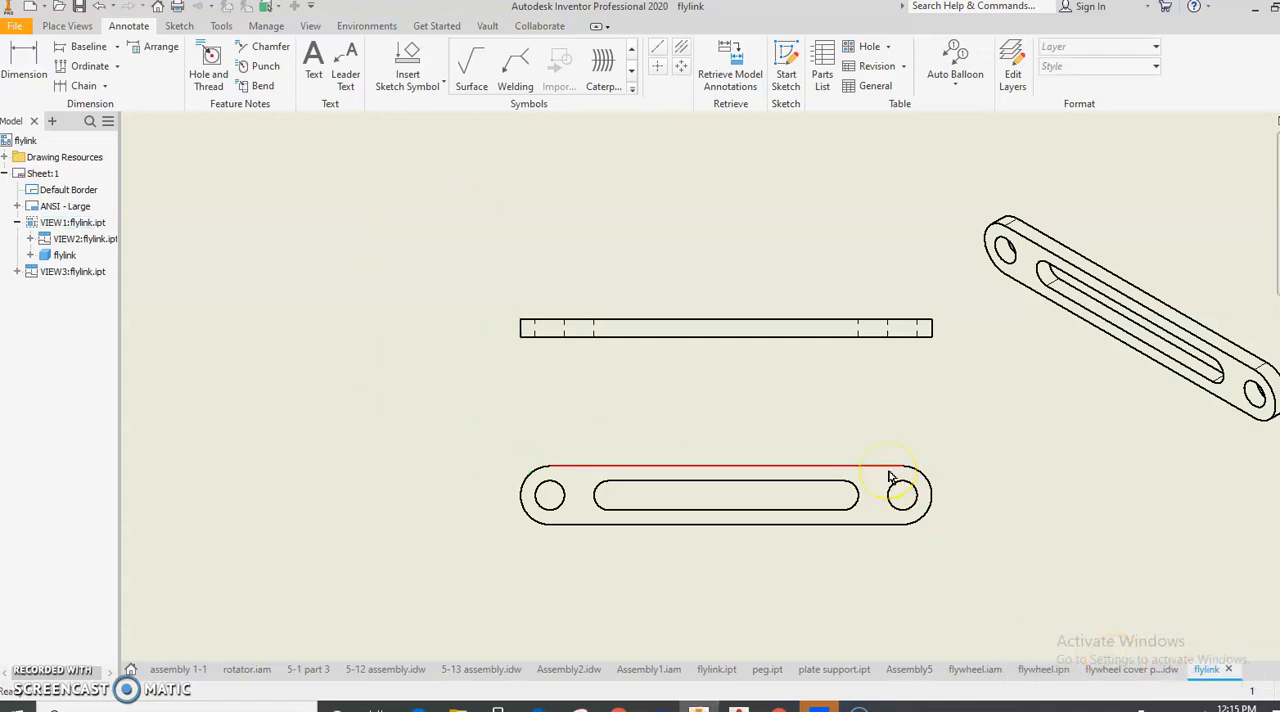
# - Retrieve the sketch and feature dimensions from the model into the front view
pyautogui.click(740, 80)
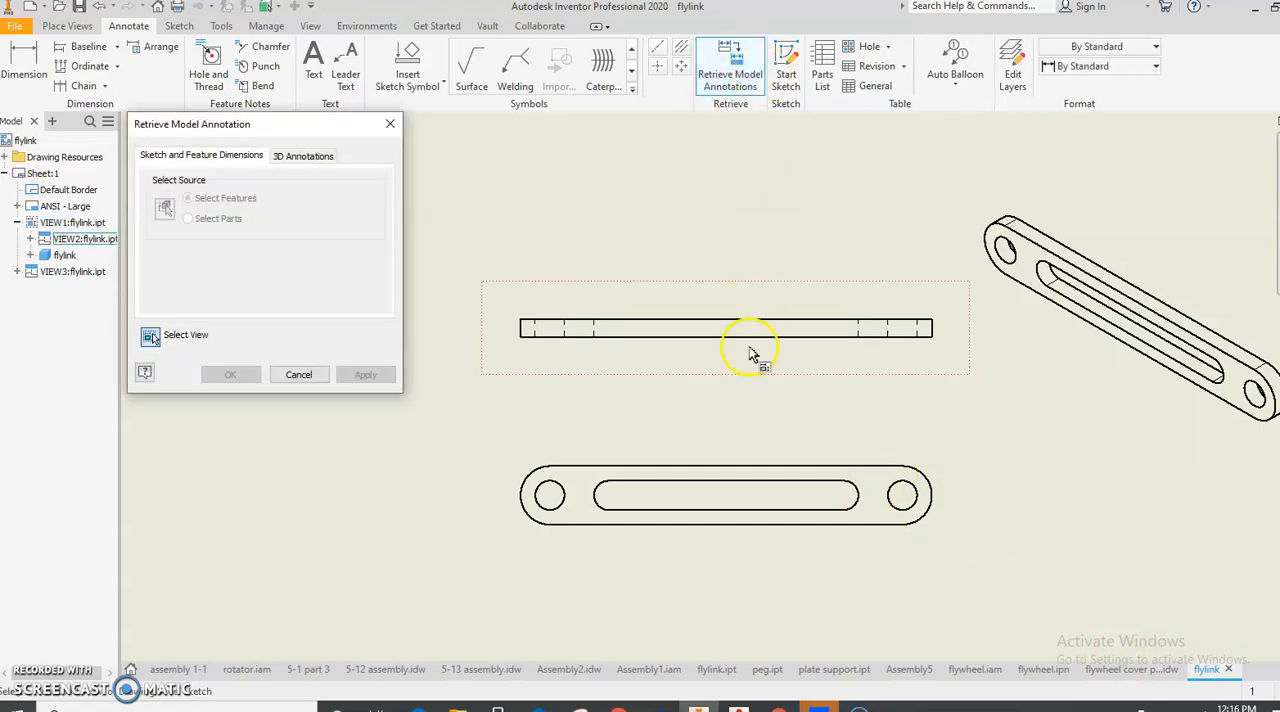
pyautogui.click(713, 494)
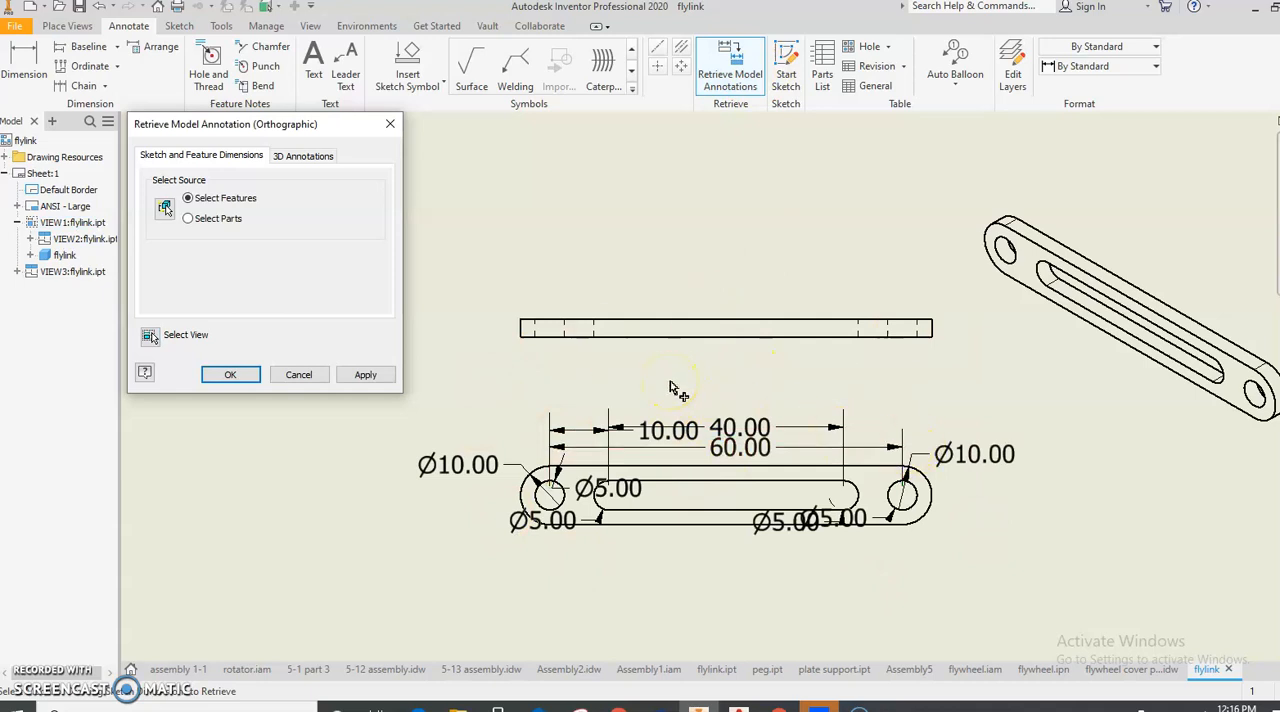
pyautogui.click(232, 374)
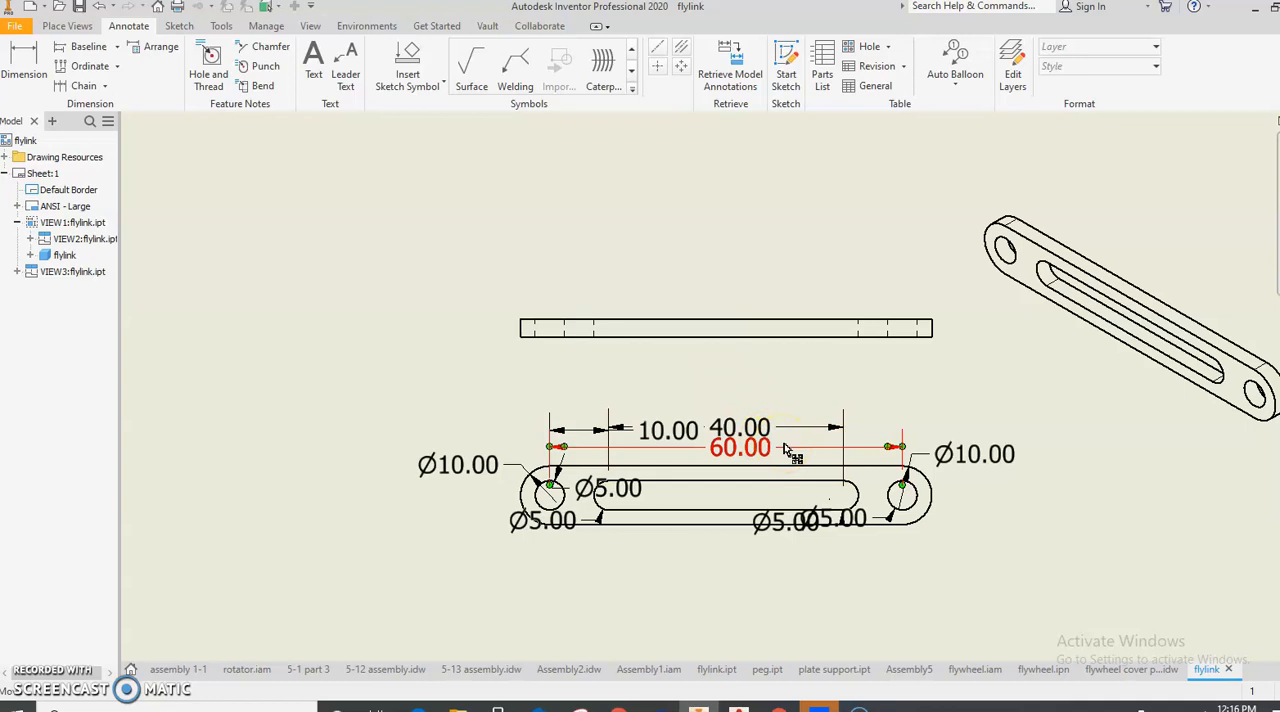
# - Spread out the front view's linear dimensions, raising the 60.00 above the 40.00 and moving the 10.00 text outside its extension lines
pyautogui.moveTo(797, 452); pyautogui.dragTo(795, 395)
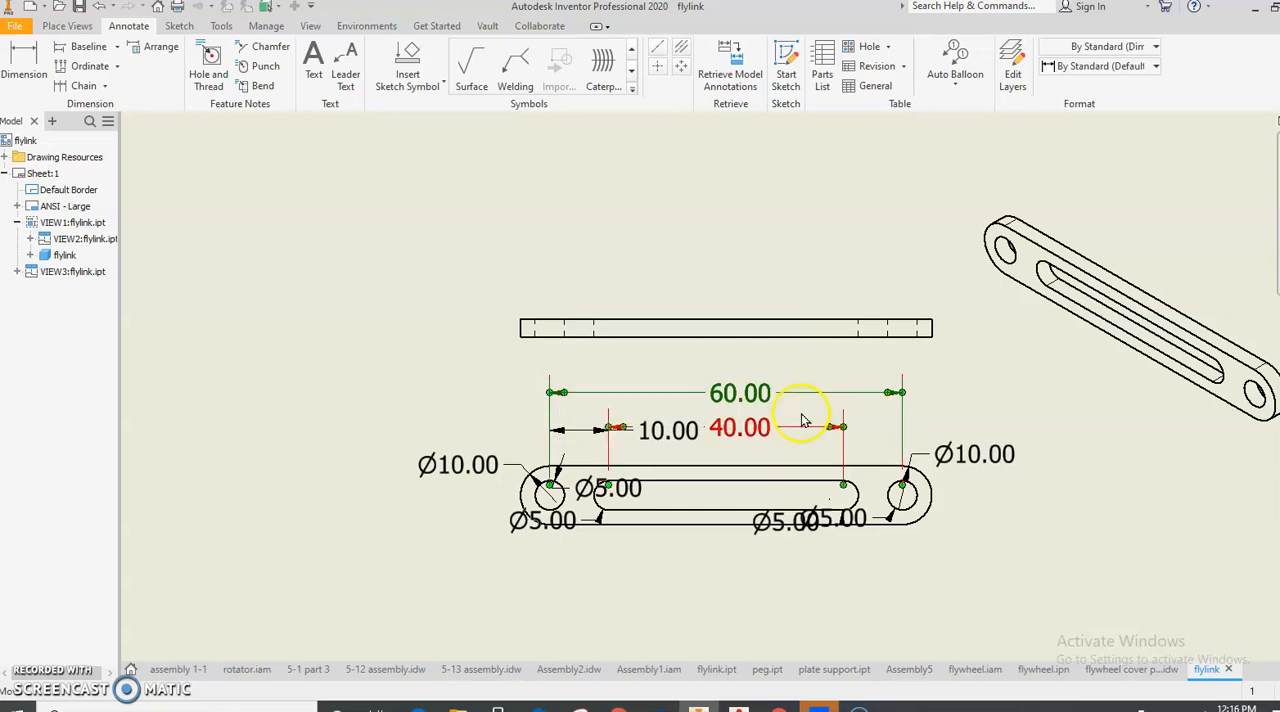
pyautogui.moveTo(653, 440); pyautogui.dragTo(498, 428)
pyautogui.moveTo(752, 432); pyautogui.dragTo(728, 396)
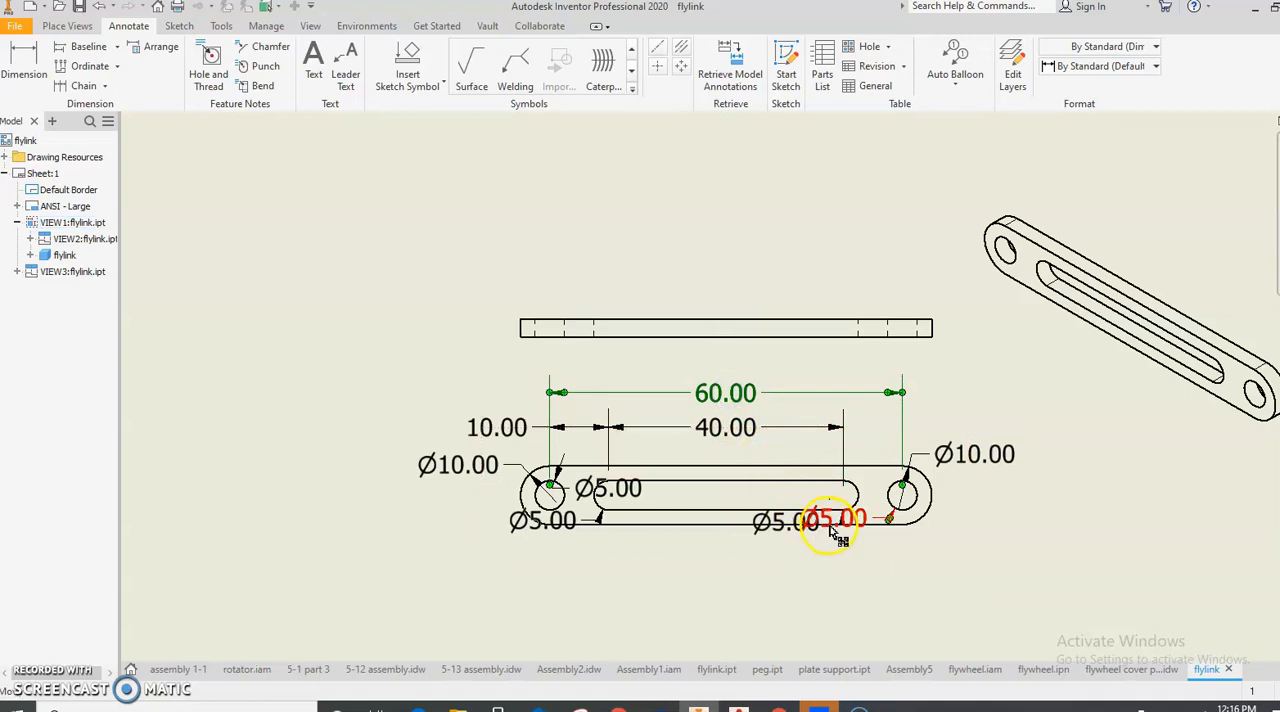
# - Move the diameter dimensions of the right hole and the slot's right end below the link outline
pyautogui.click(869, 558)
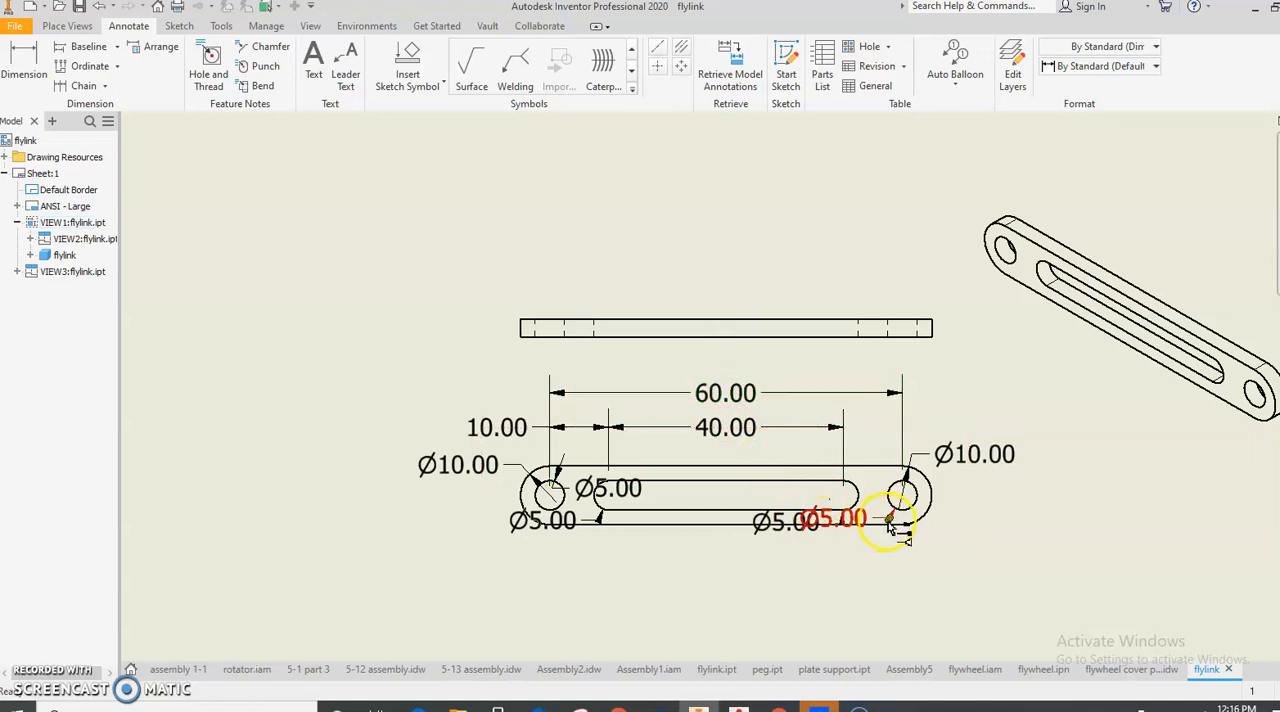
pyautogui.moveTo(890, 528); pyautogui.dragTo(942, 569)
pyautogui.moveTo(842, 520); pyautogui.dragTo(843, 536)
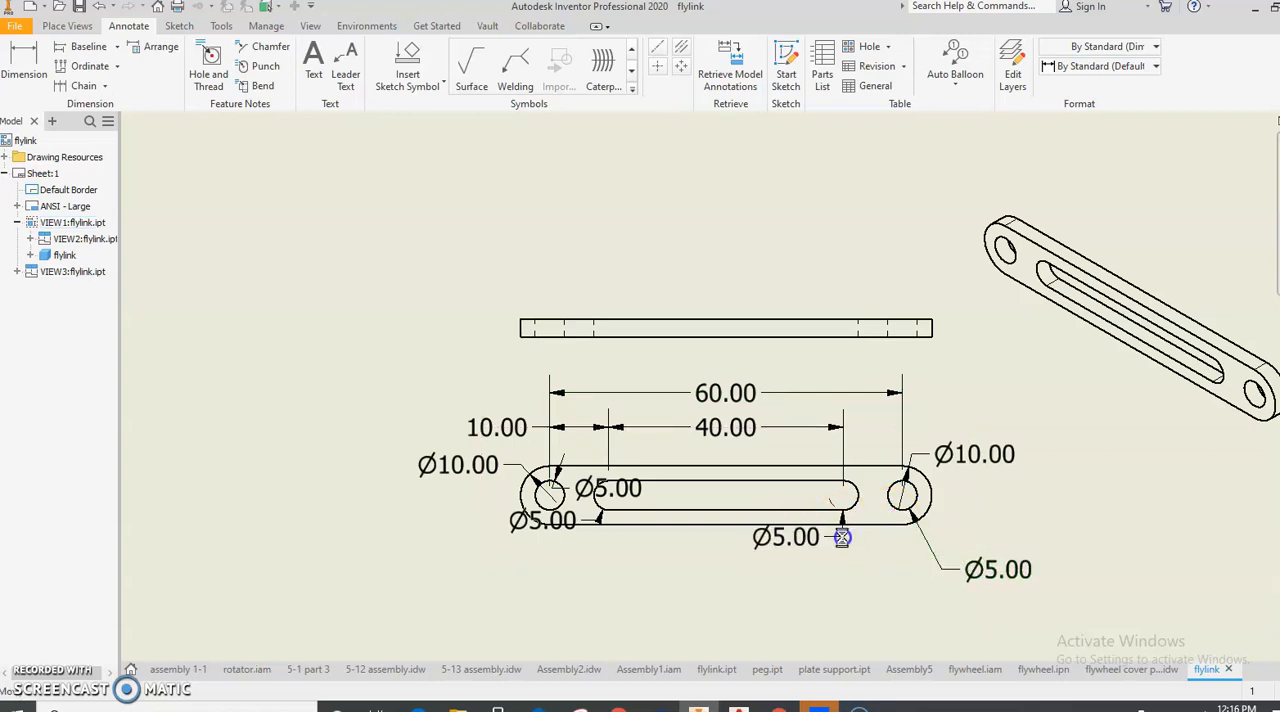
# - Delete the redundant Ø5.00 dimensions on the left hole and the slot's left end
pyautogui.click(603, 495)
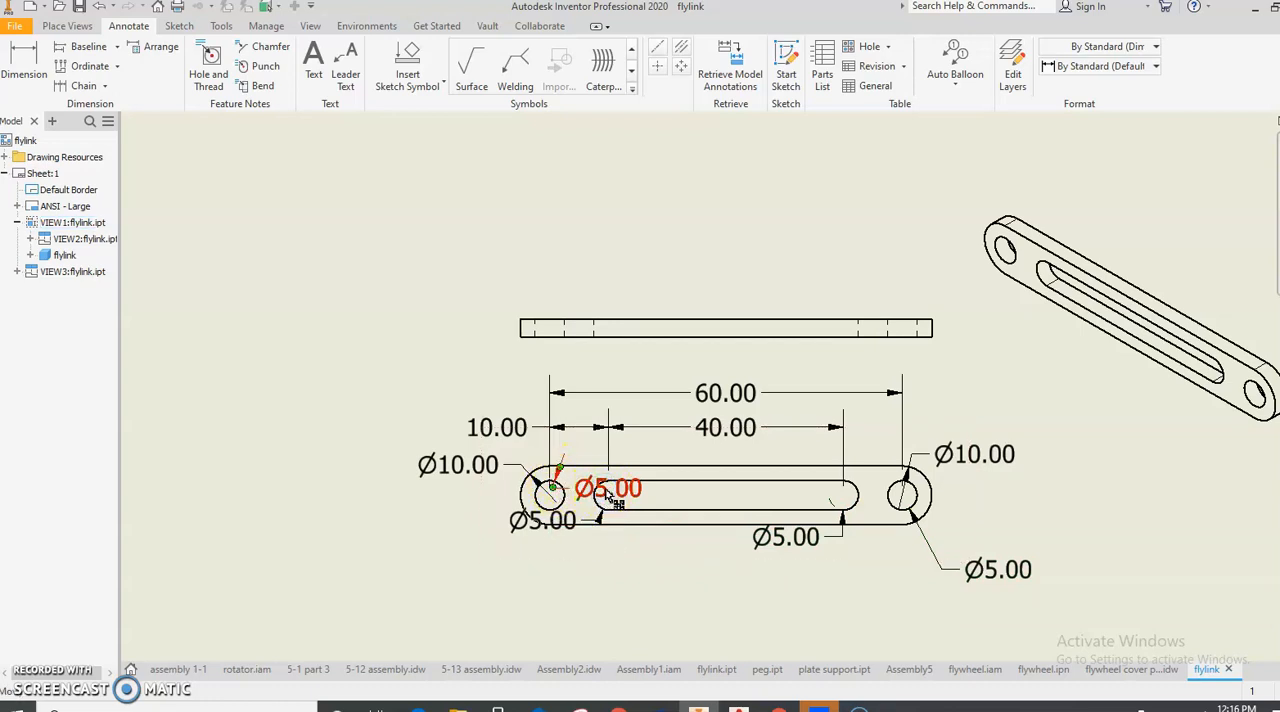
pyautogui.moveTo(607, 497); pyautogui.dragTo(578, 530)
pyautogui.click(572, 524)
pyautogui.press('Delete')
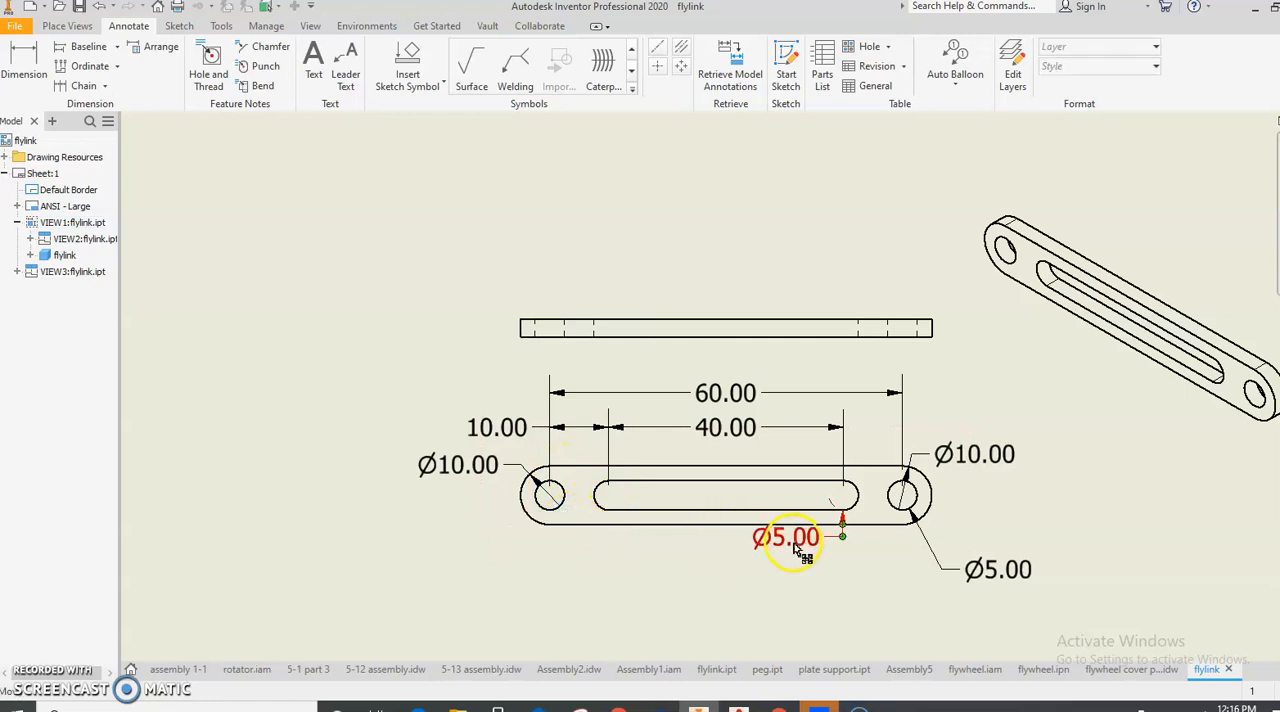
# - Delete the Ø5.00 dimension on the slot's right end and the redundant Ø10.00 on the link's right end
pyautogui.press('Delete')
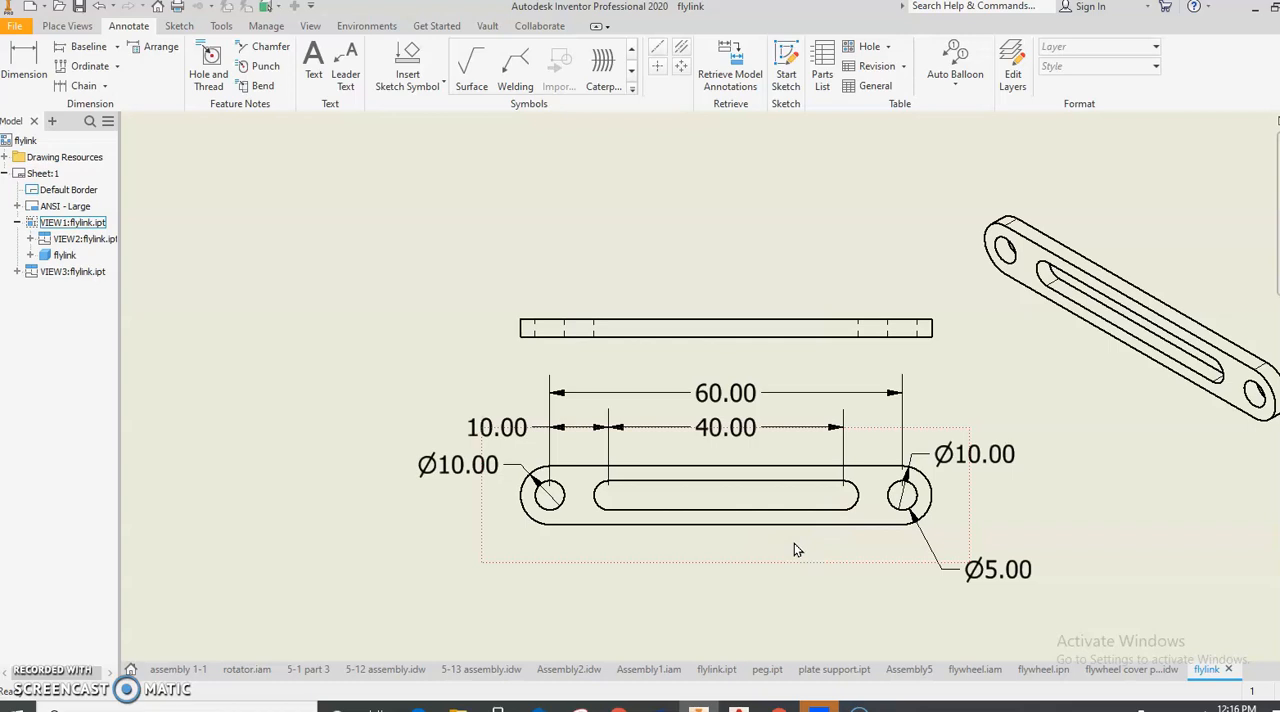
pyautogui.click(985, 456)
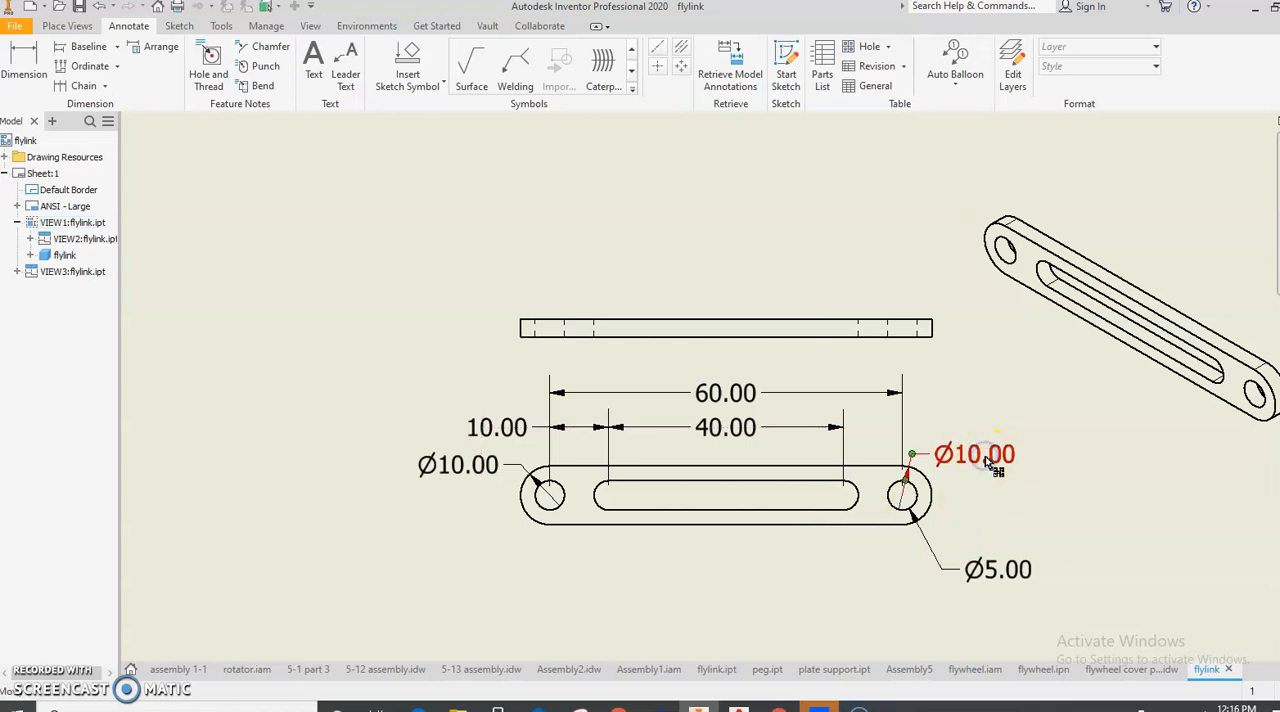
pyautogui.press('Delete')
# - Add the prefix 4x to the Ø5.00 dimension on the right hole
pyautogui.click(990, 570)
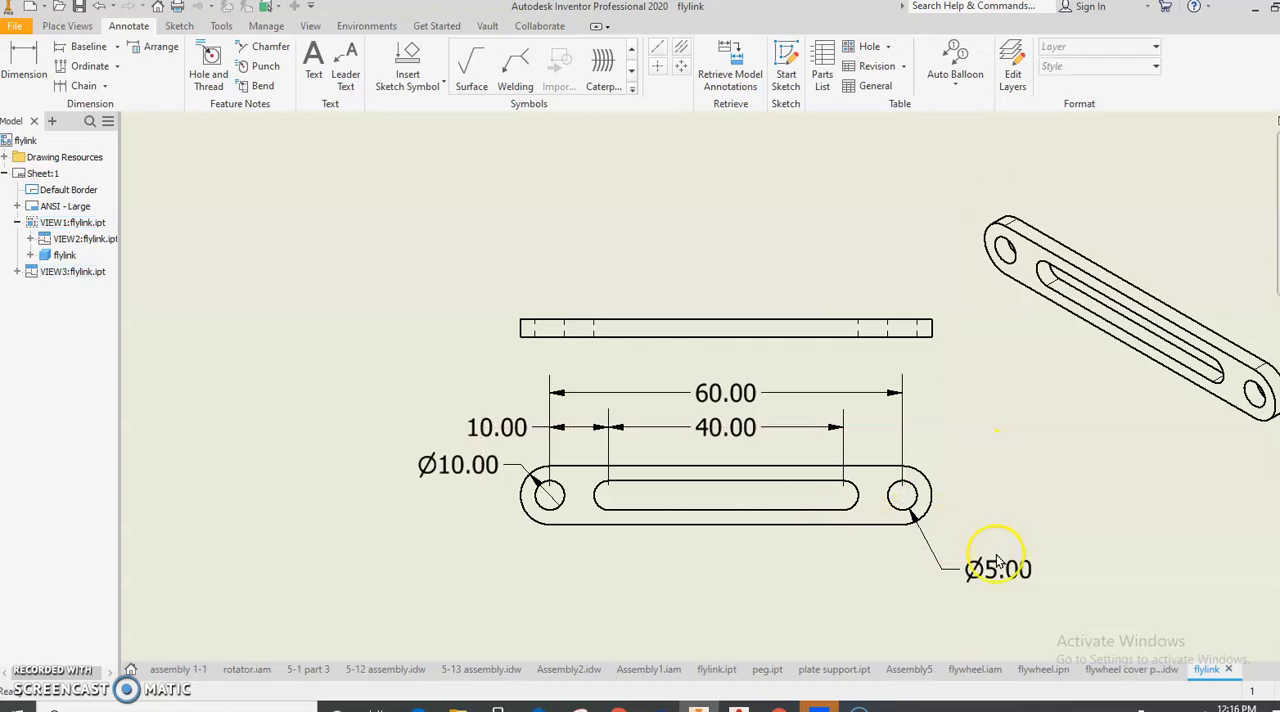
pyautogui.doubleClick(990, 572)
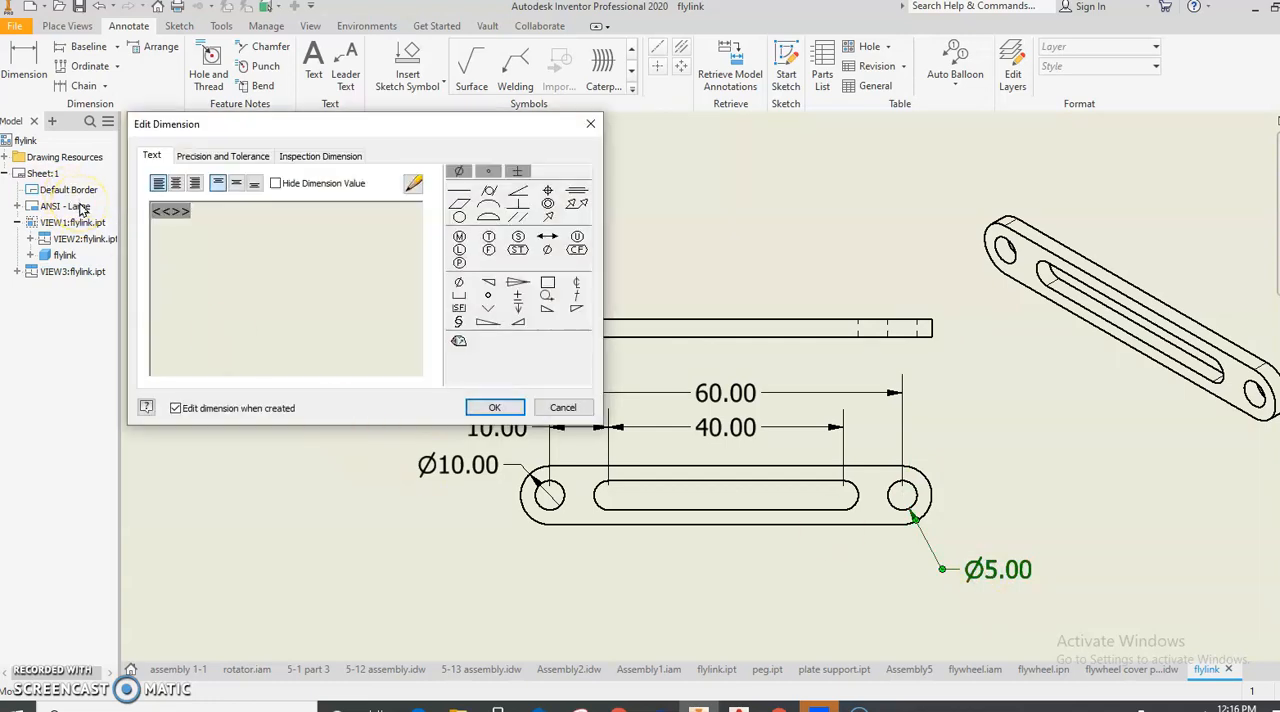
pyautogui.write('4x')
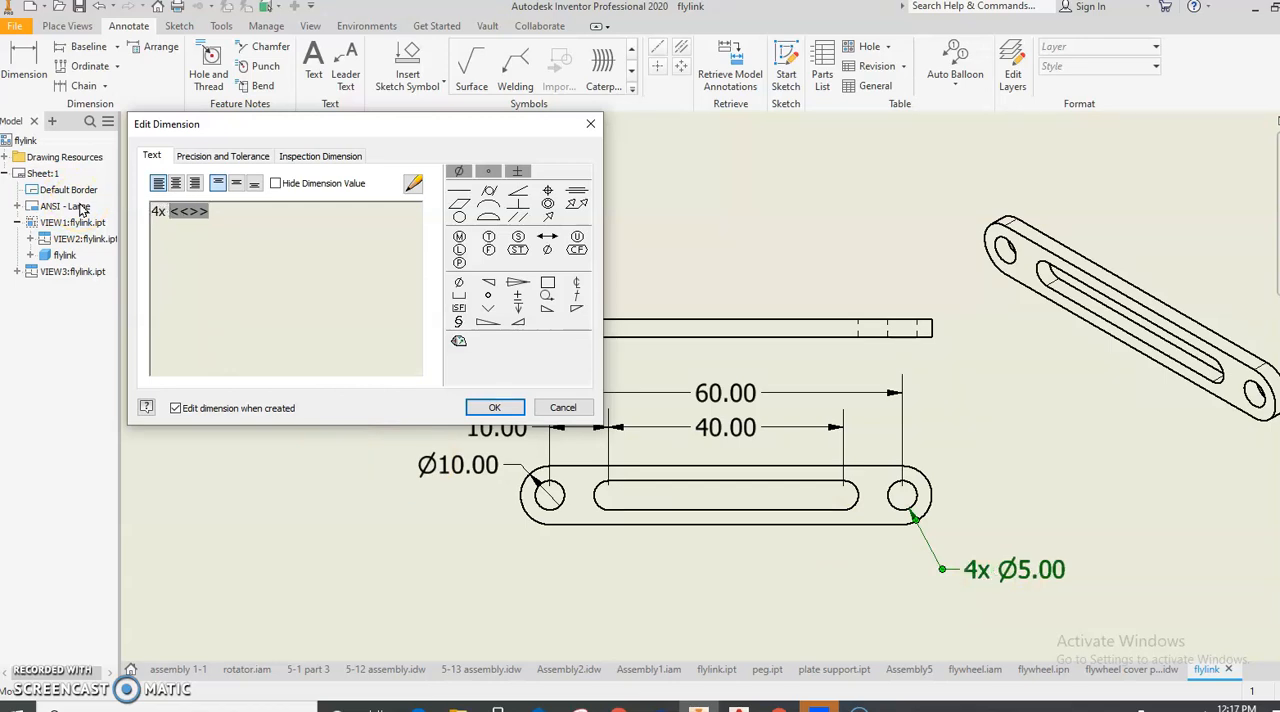
pyautogui.click(497, 408)
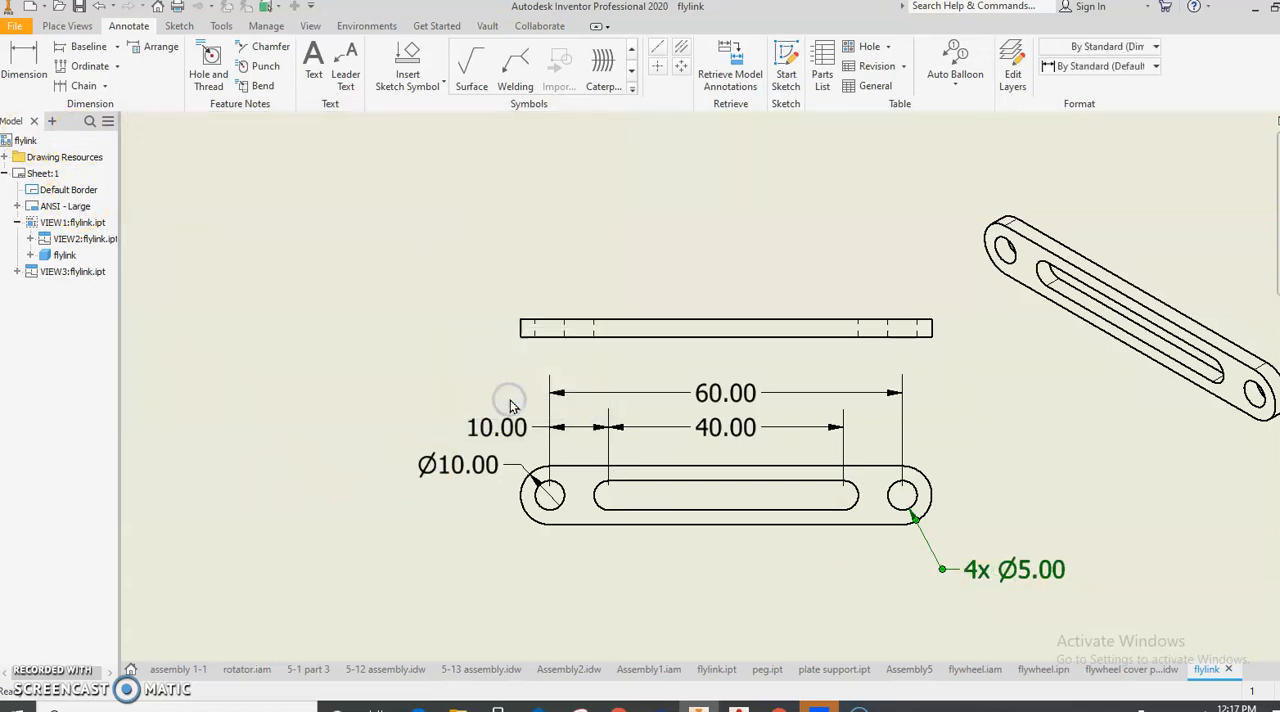
# - Add the prefix 2x to the Ø10.00 dimension on the link's left end
pyautogui.click(430, 465)
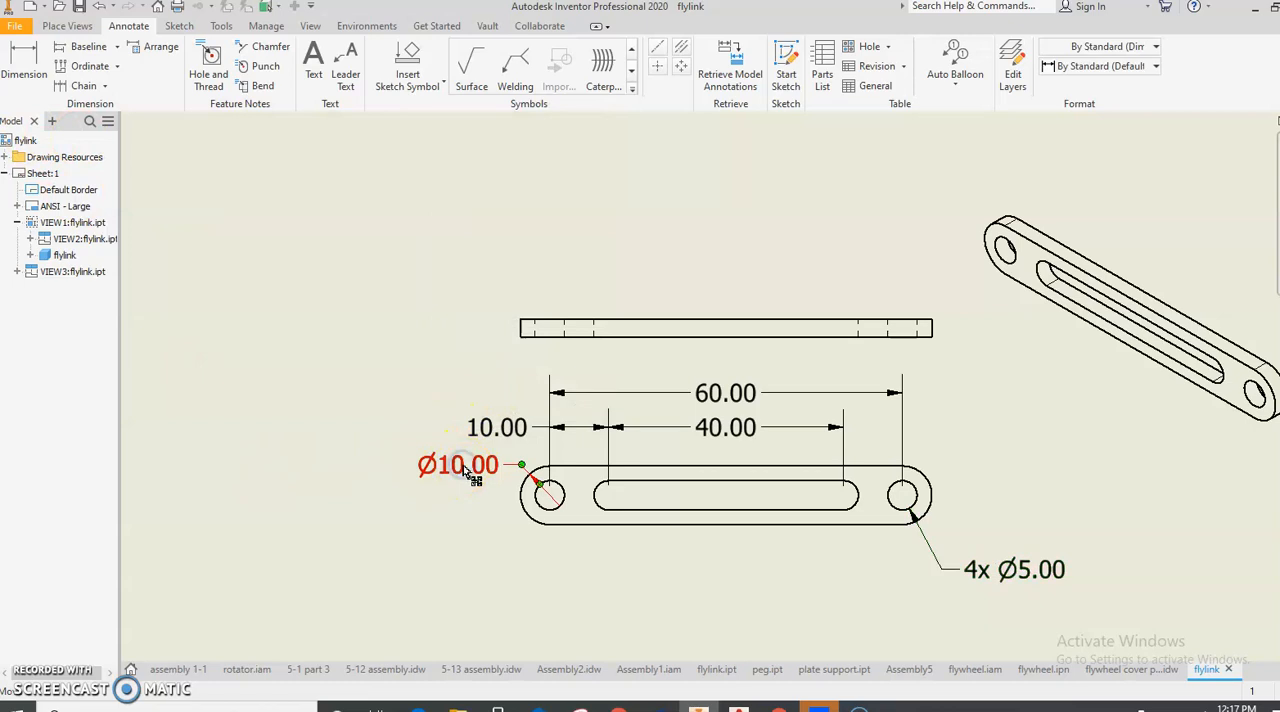
pyautogui.doubleClick(466, 472)
pyautogui.click(189, 317)
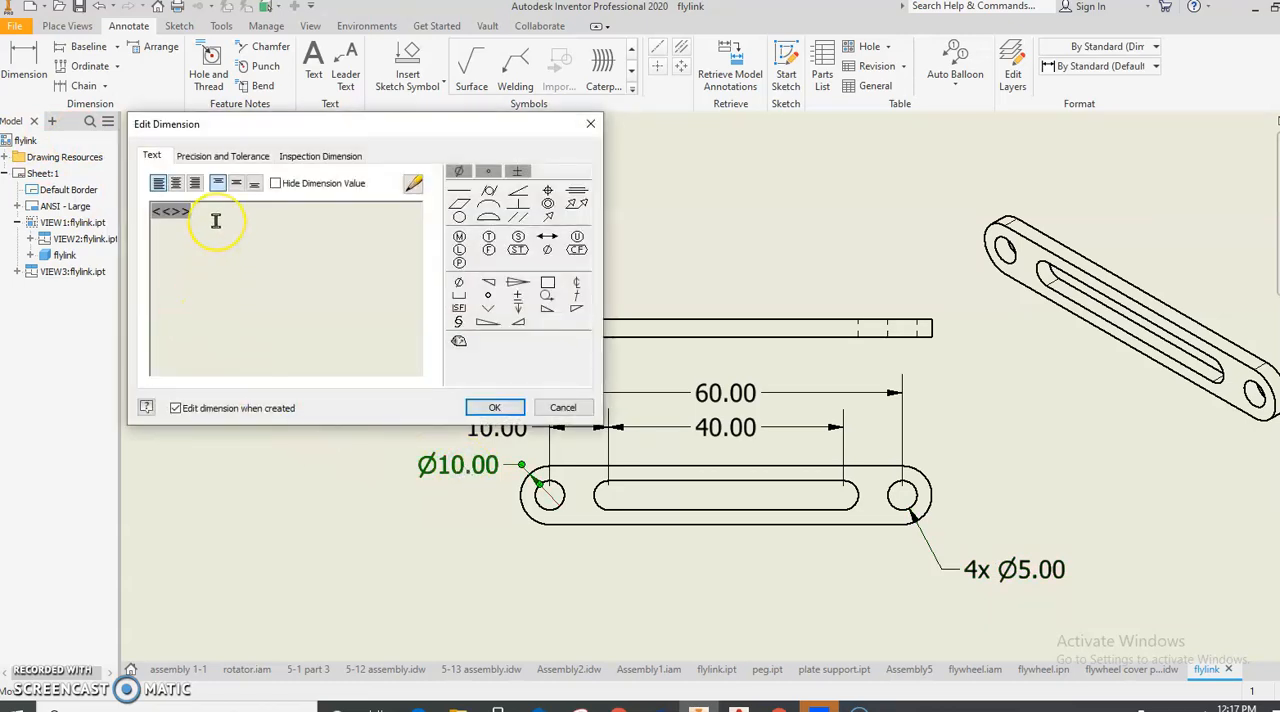
pyautogui.write('2x')
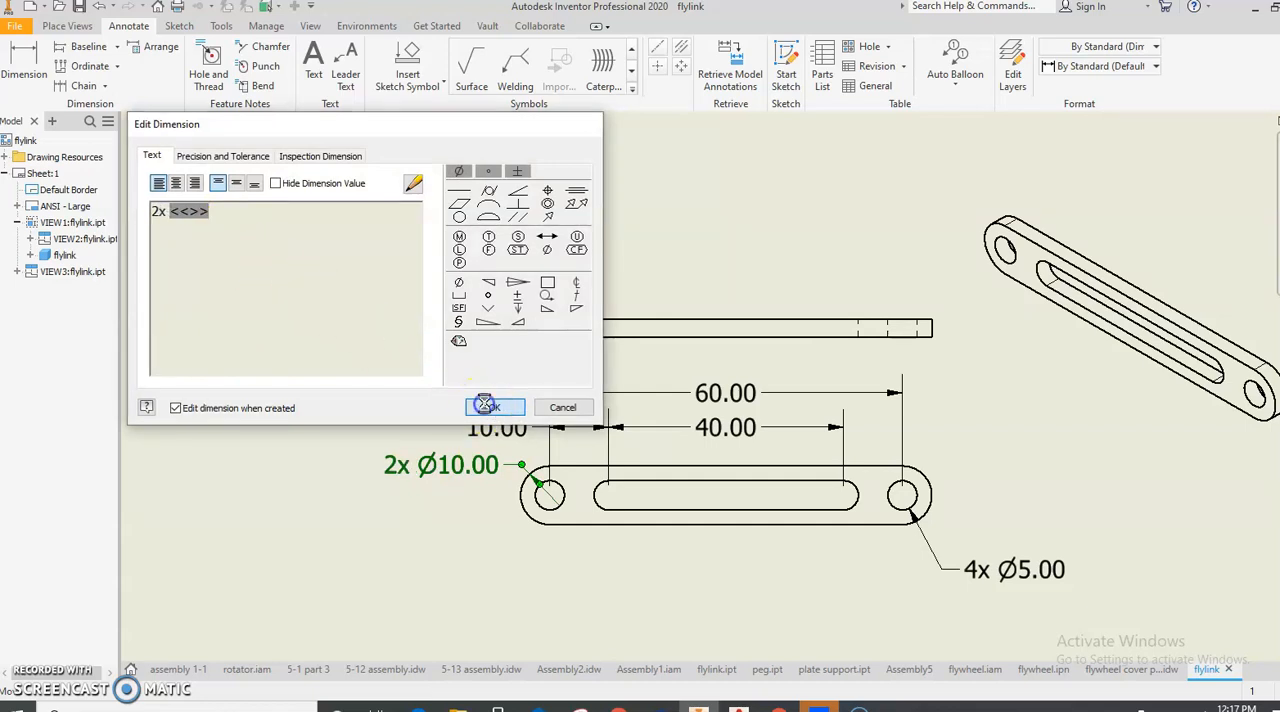
pyautogui.click(489, 407)
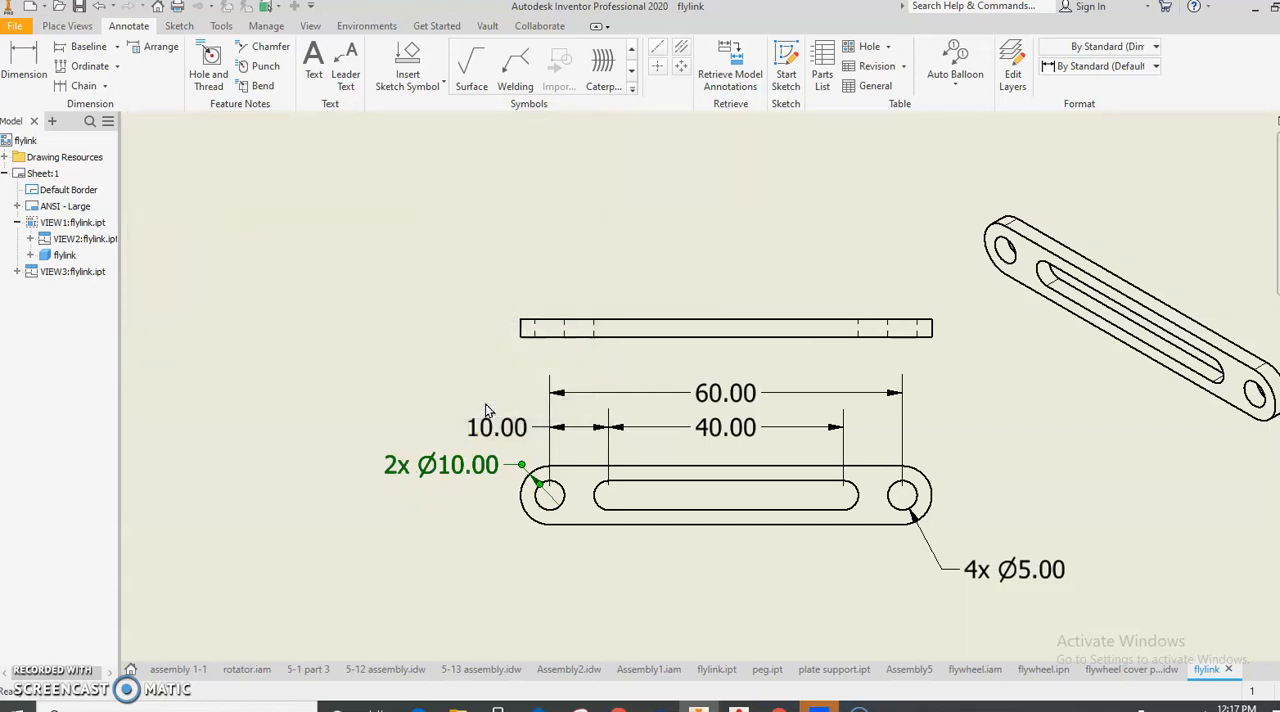
# - Retrieve the sketch and feature dimensions from the model into the top view
pyautogui.click(528, 322)
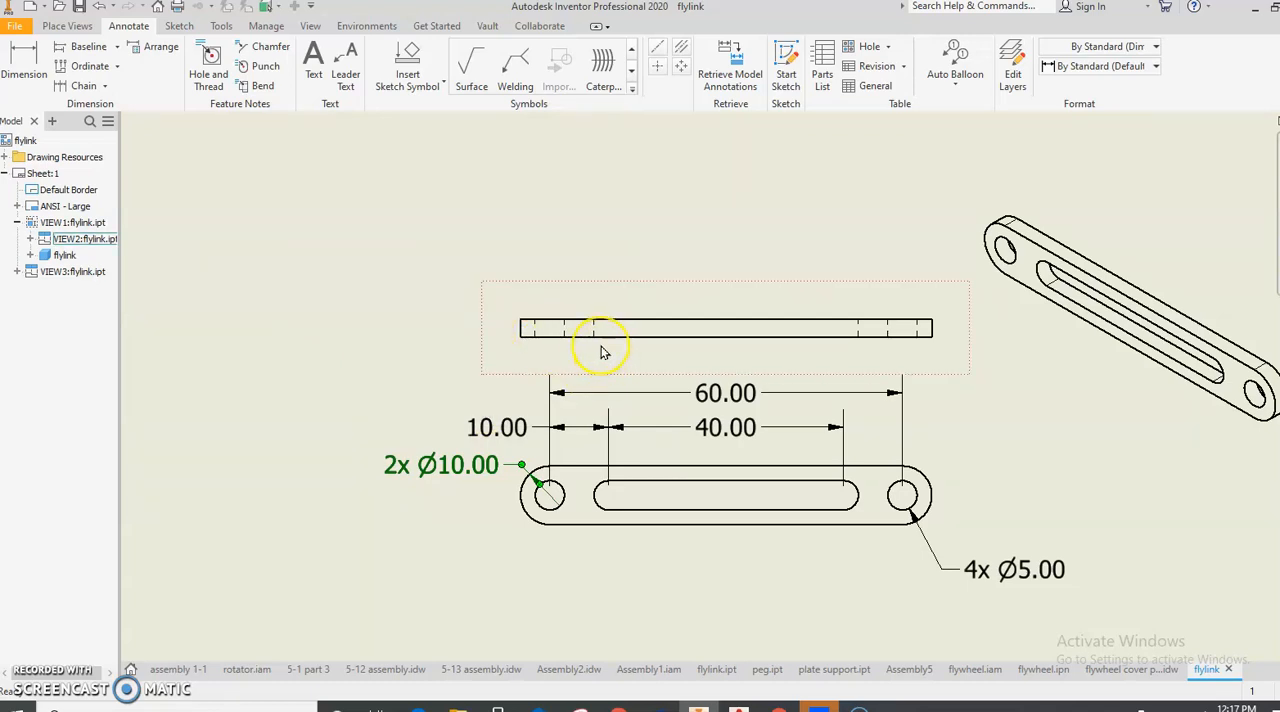
pyautogui.click(720, 80)
pyautogui.click(726, 300)
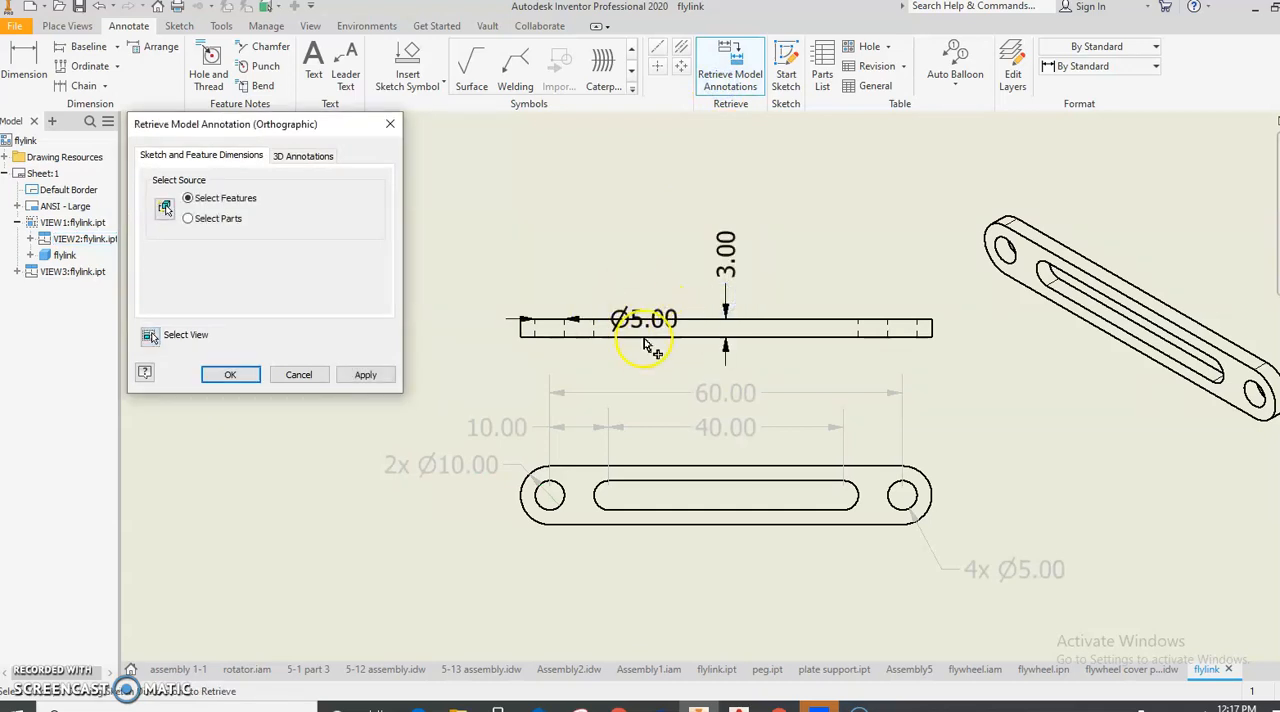
pyautogui.click(362, 374)
pyautogui.click(306, 377)
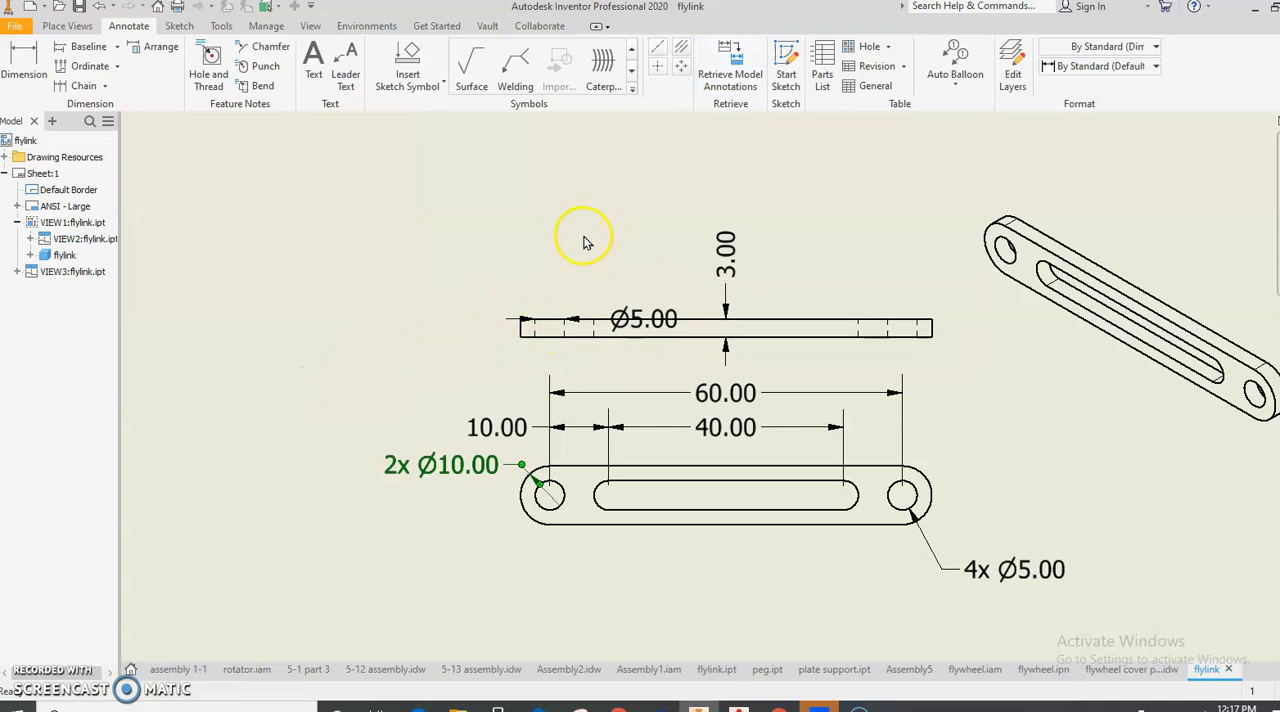
# - Delete the redundant Ø5.00 from the top view and move the thickness dimension with its extension lines beyond the link's left end
pyautogui.click(649, 317)
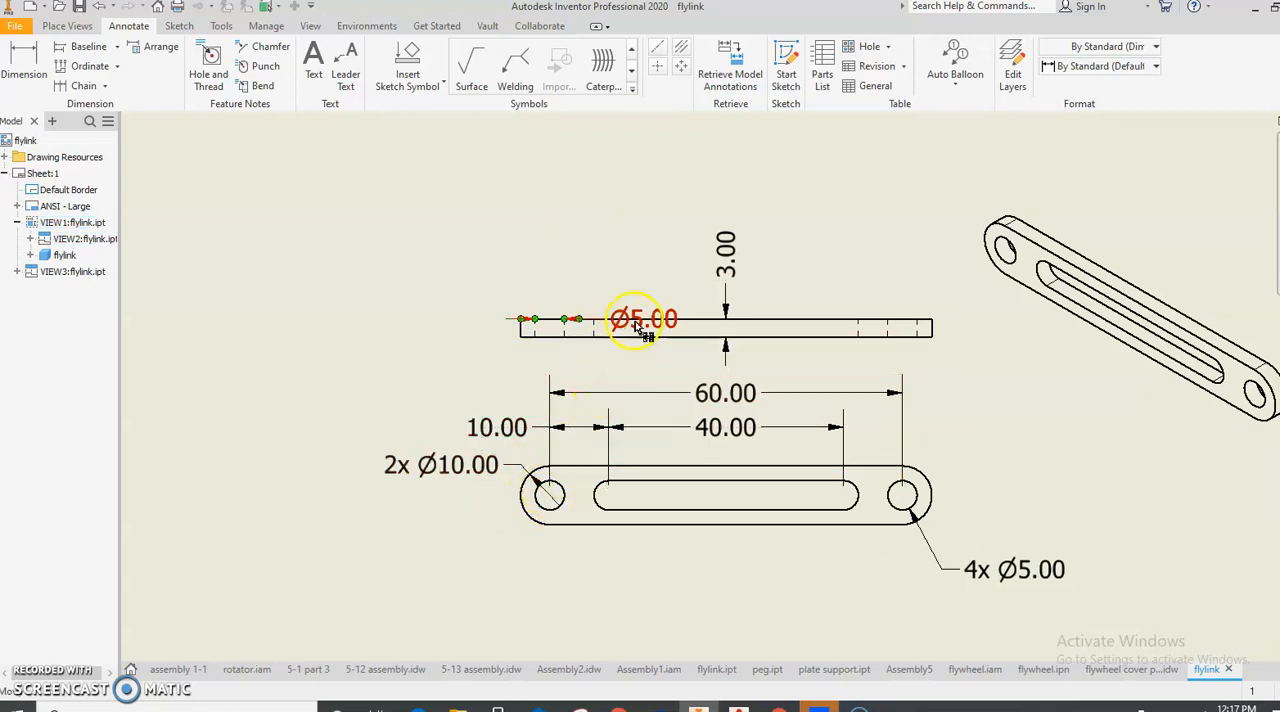
pyautogui.press('Delete')
pyautogui.click(726, 302)
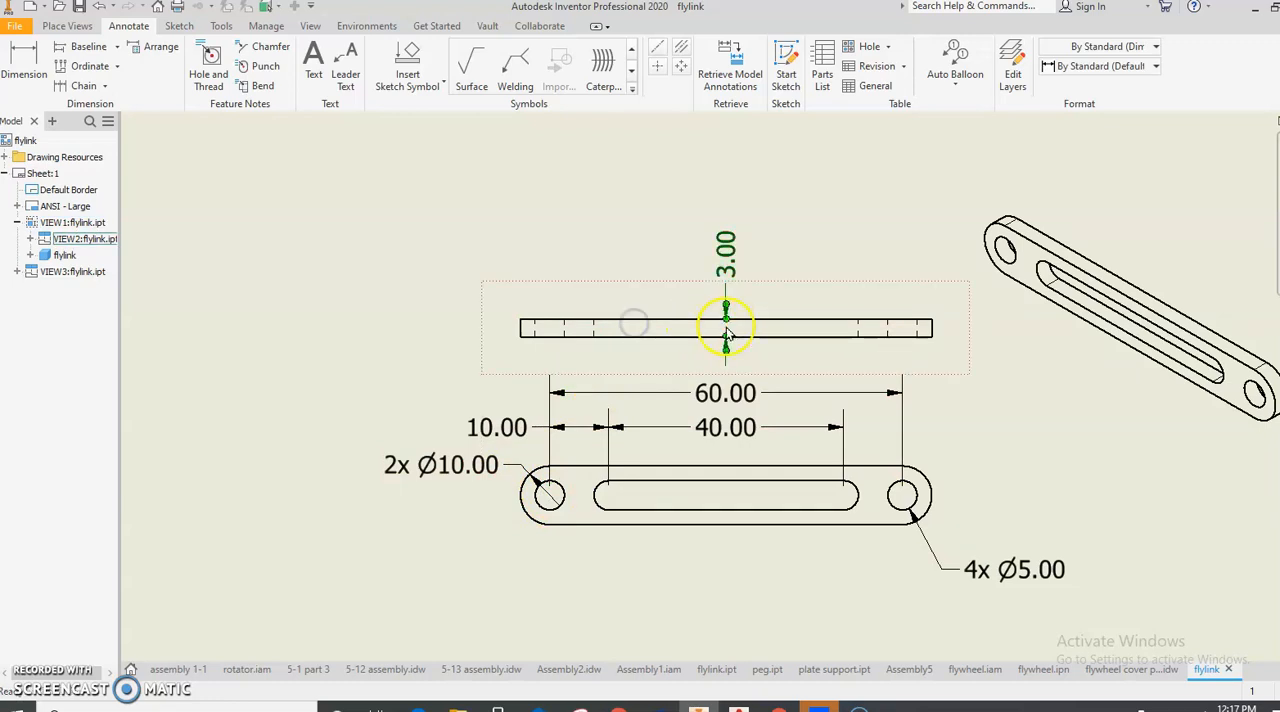
pyautogui.moveTo(480, 321); pyautogui.dragTo(522, 317)
pyautogui.moveTo(726, 292); pyautogui.dragTo(494, 292)
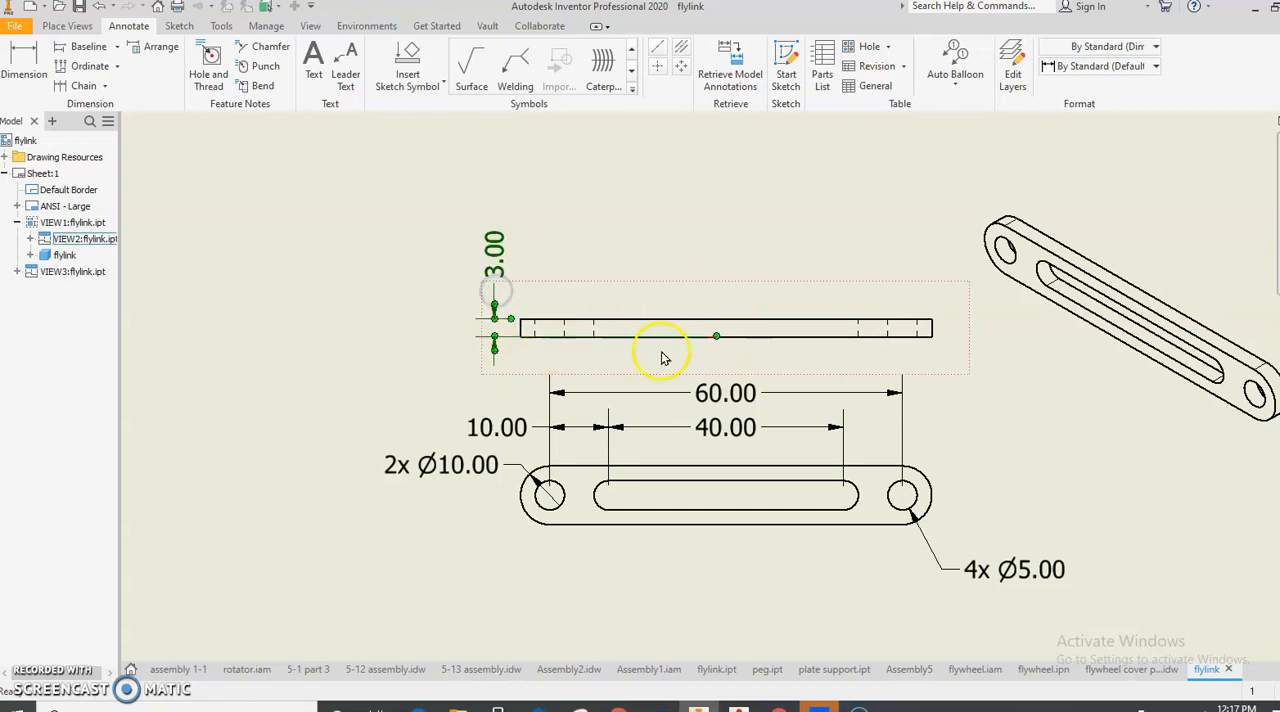
pyautogui.moveTo(716, 338); pyautogui.dragTo(525, 337)
# - Start a new base view on the sheet using the peg.ipt part from the Fly wheel folder
pyautogui.scroll(-2, 605, 410)
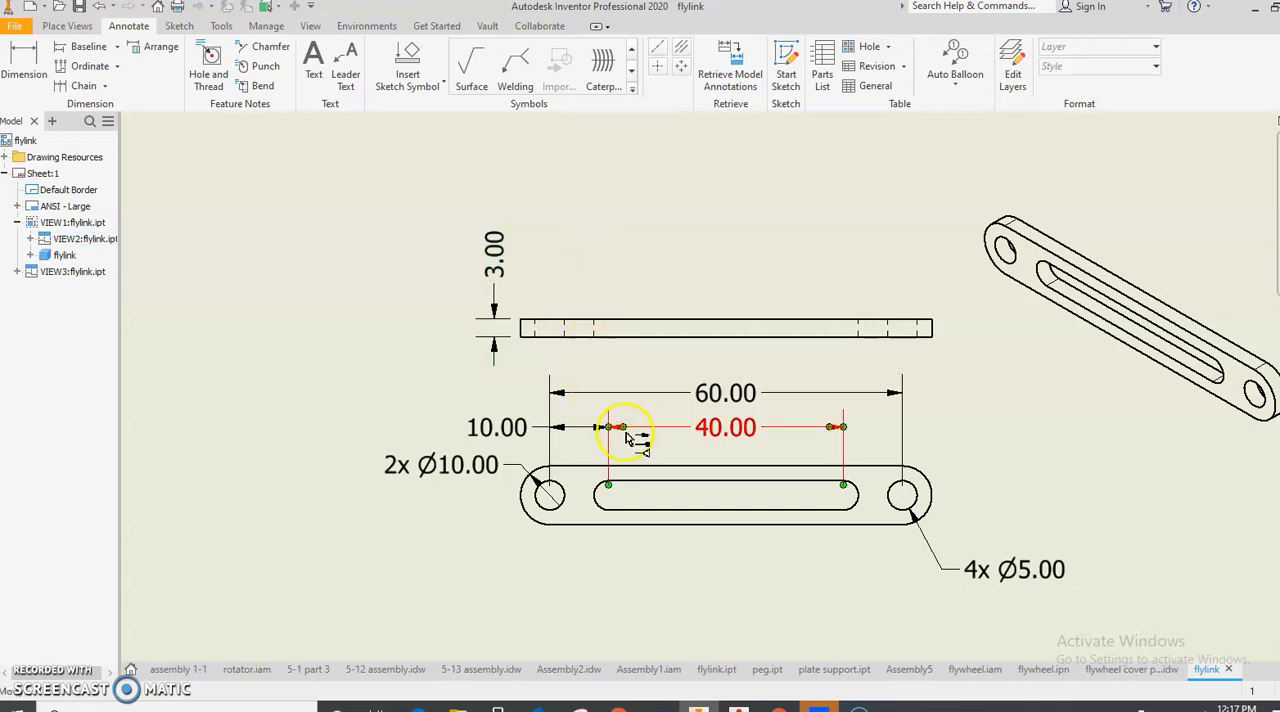
pyautogui.scroll(-3, 654, 495)
pyautogui.moveTo(651, 513)
pyautogui.mouseDown(button='middle')
pyautogui.moveTo(608, 454)
pyautogui.moveTo(684, 448)
pyautogui.mouseUp(button='middle')
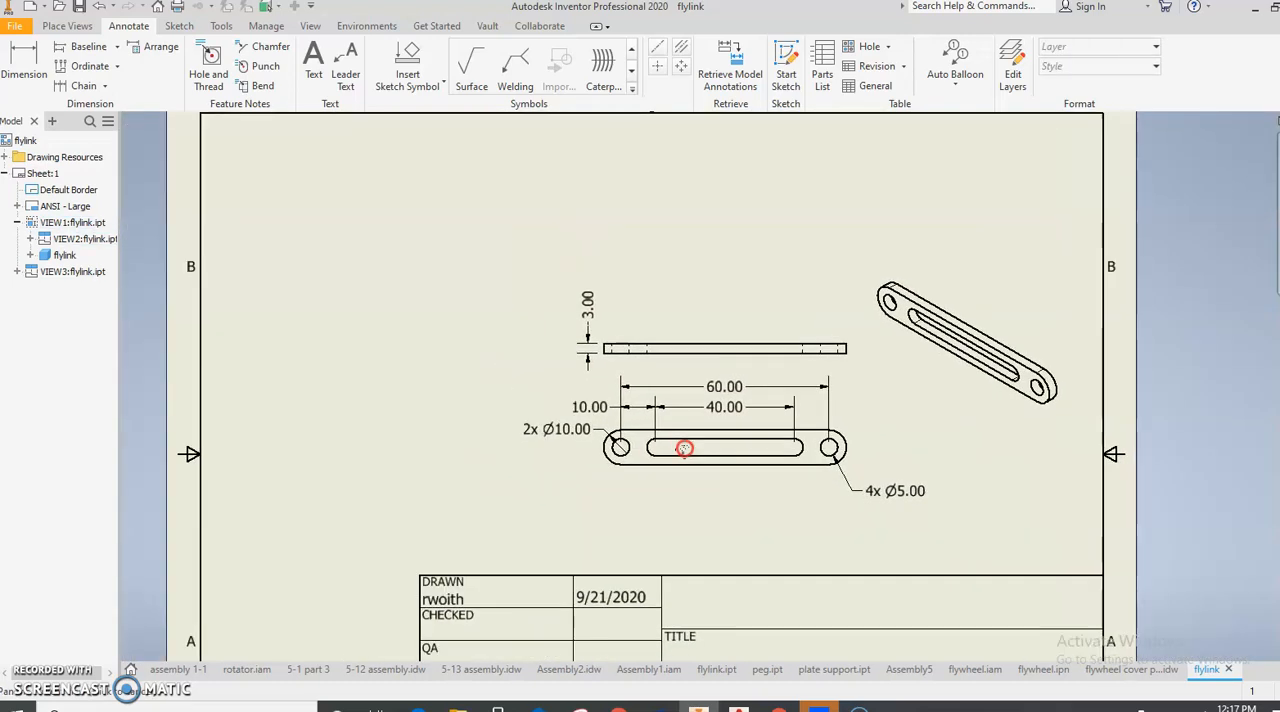
pyautogui.click(57, 50)
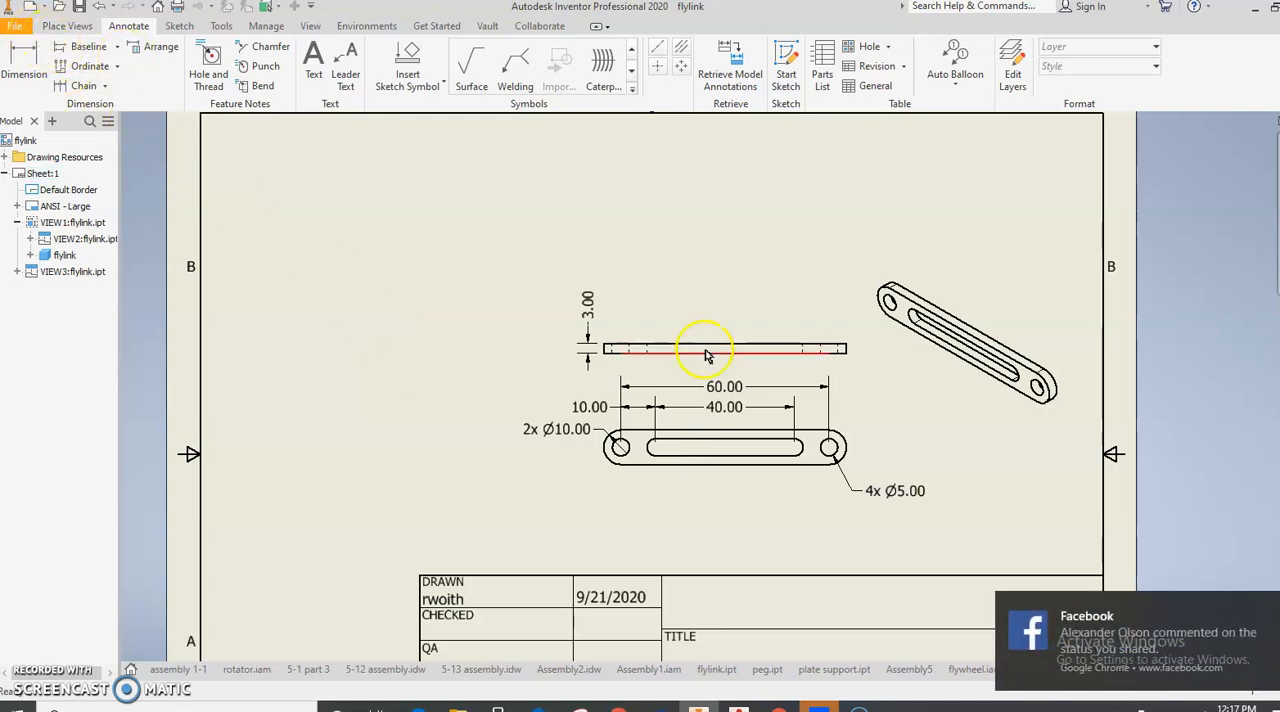
pyautogui.click(1274, 607)
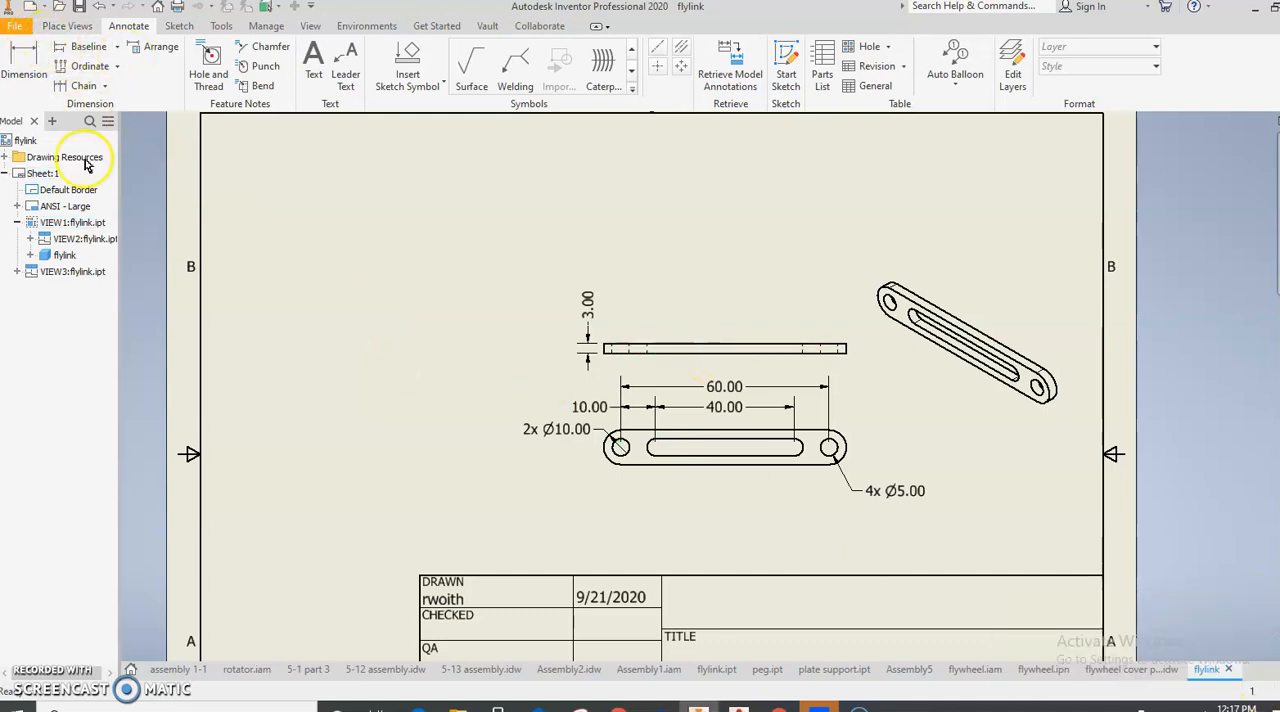
pyautogui.click(62, 28)
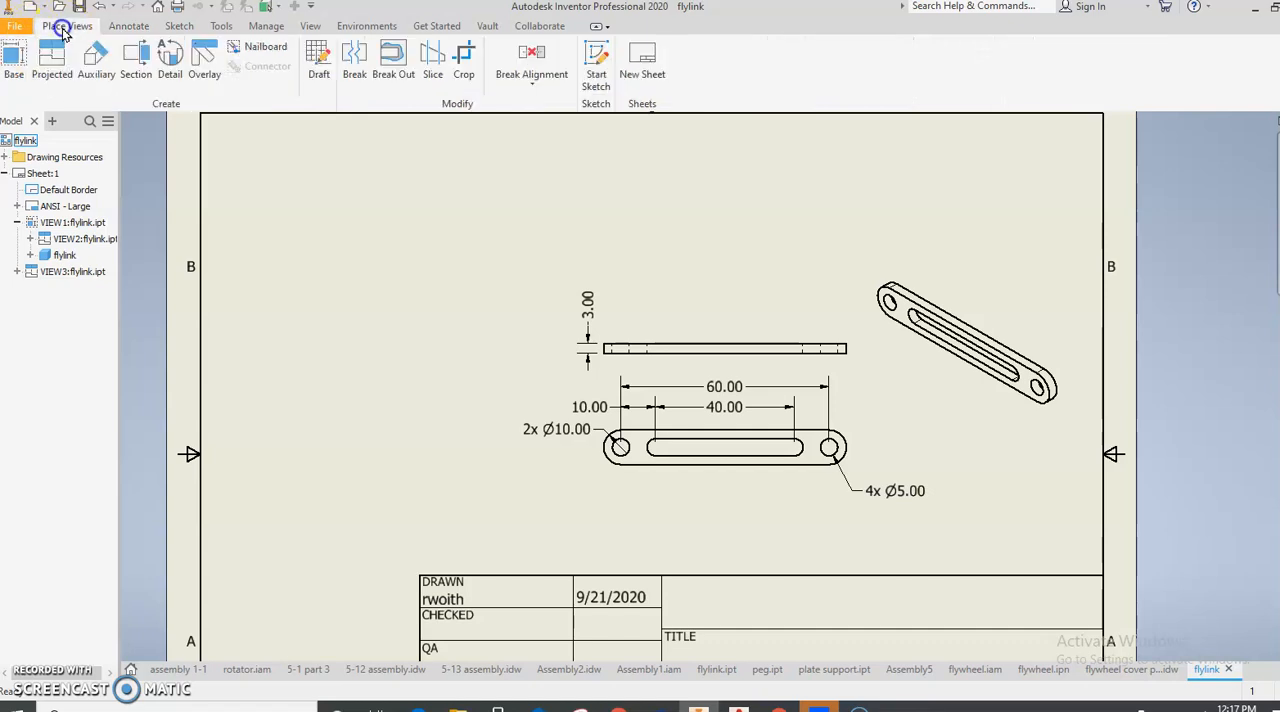
pyautogui.click(24, 56)
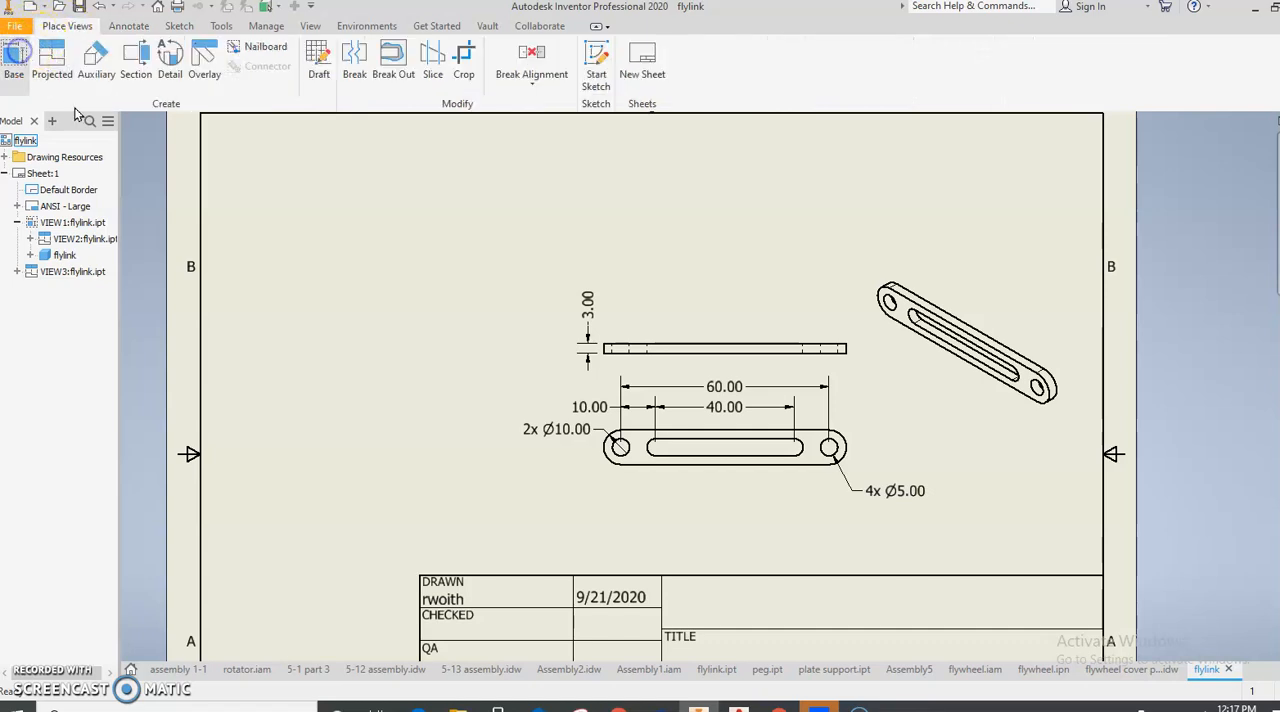
pyautogui.click(390, 192)
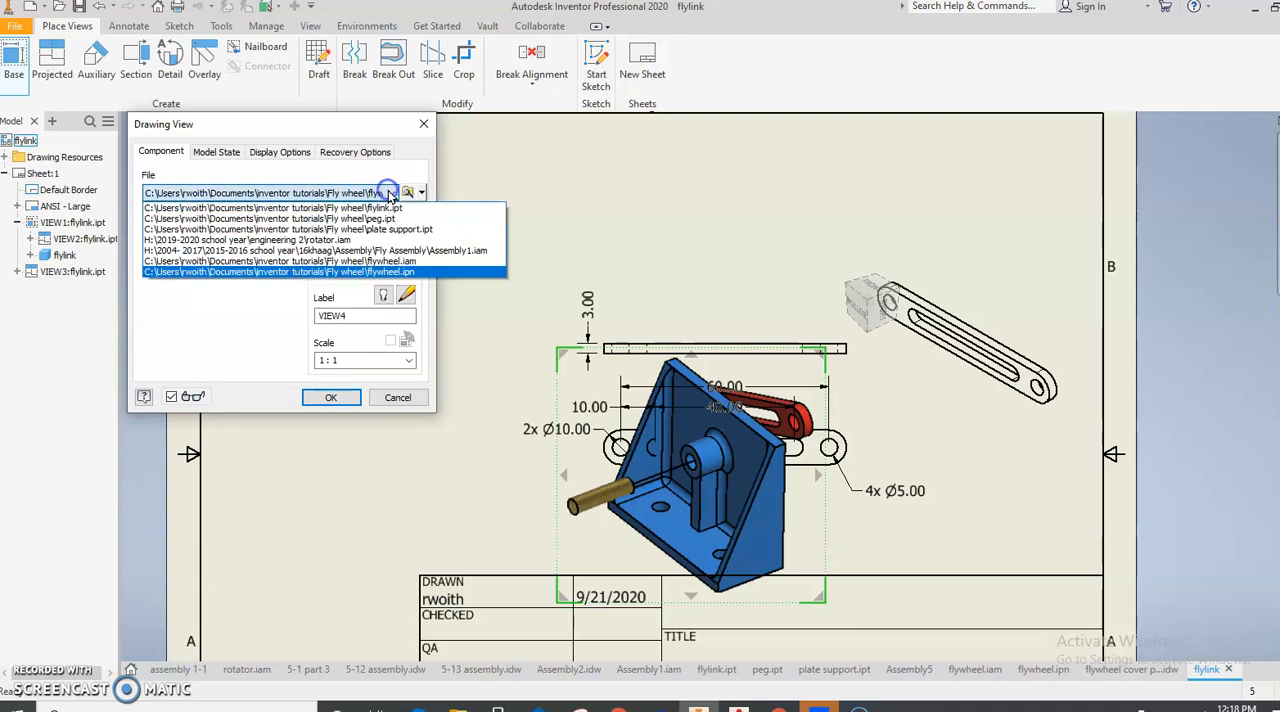
pyautogui.click(390, 218)
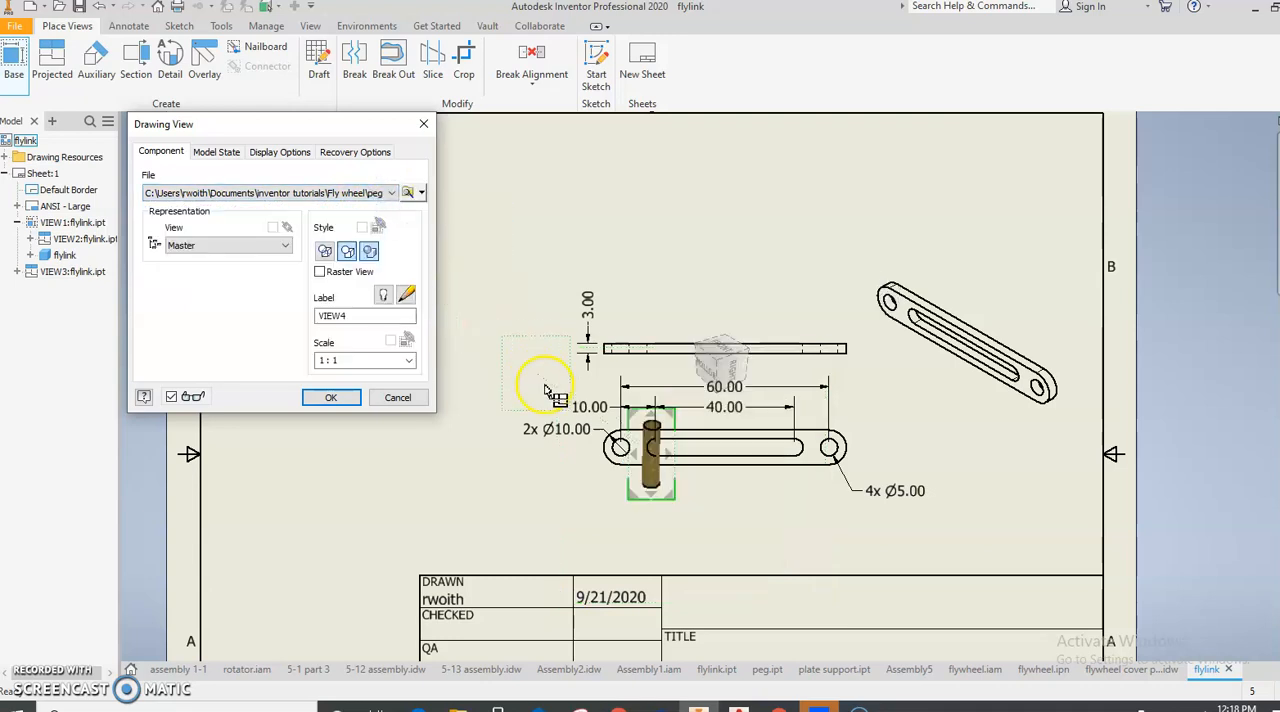
# - Turn the peg base view end-on and place it left of the flylink front view at 3:1 scale
pyautogui.click(735, 370)
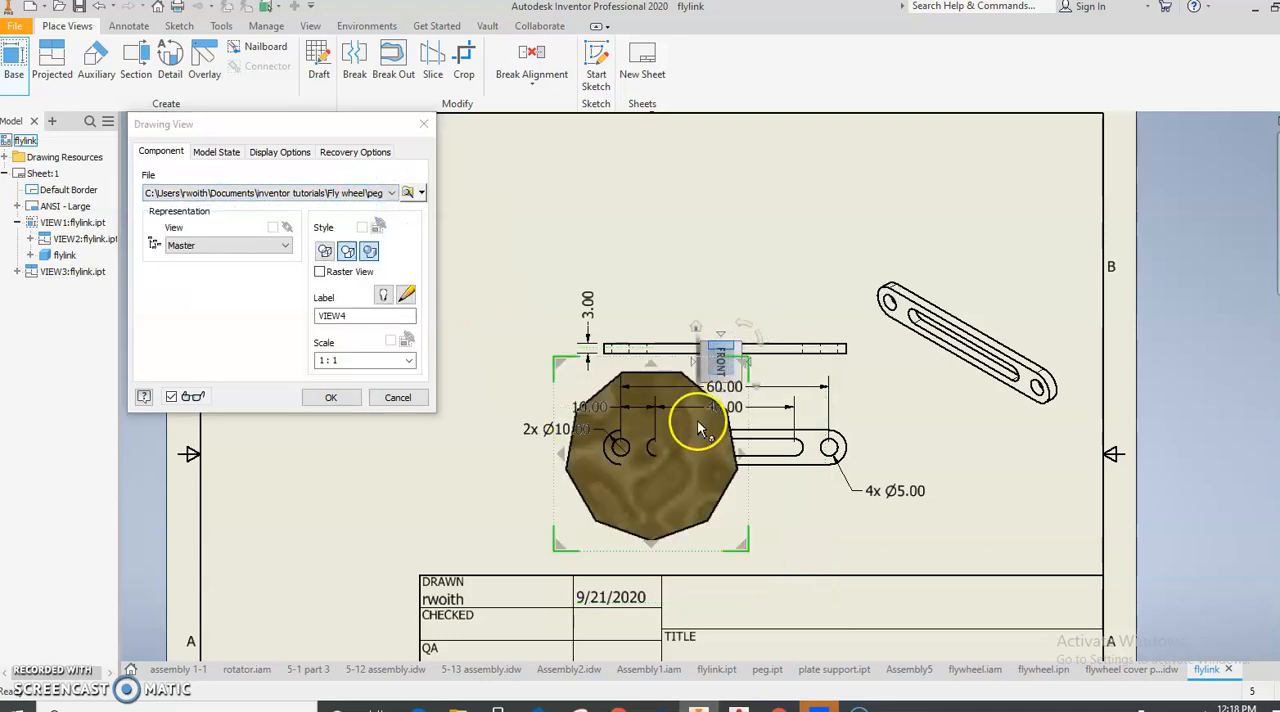
pyautogui.moveTo(663, 480); pyautogui.dragTo(420, 465)
pyautogui.click(405, 360)
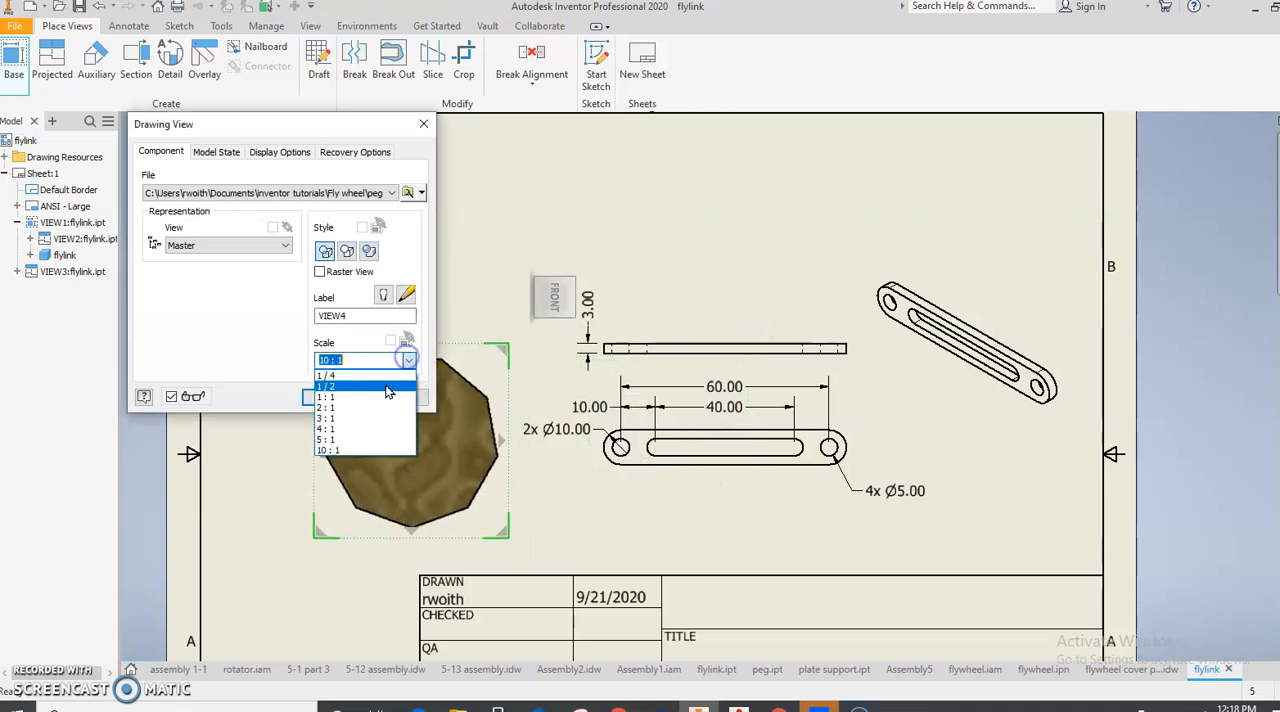
pyautogui.click(370, 386)
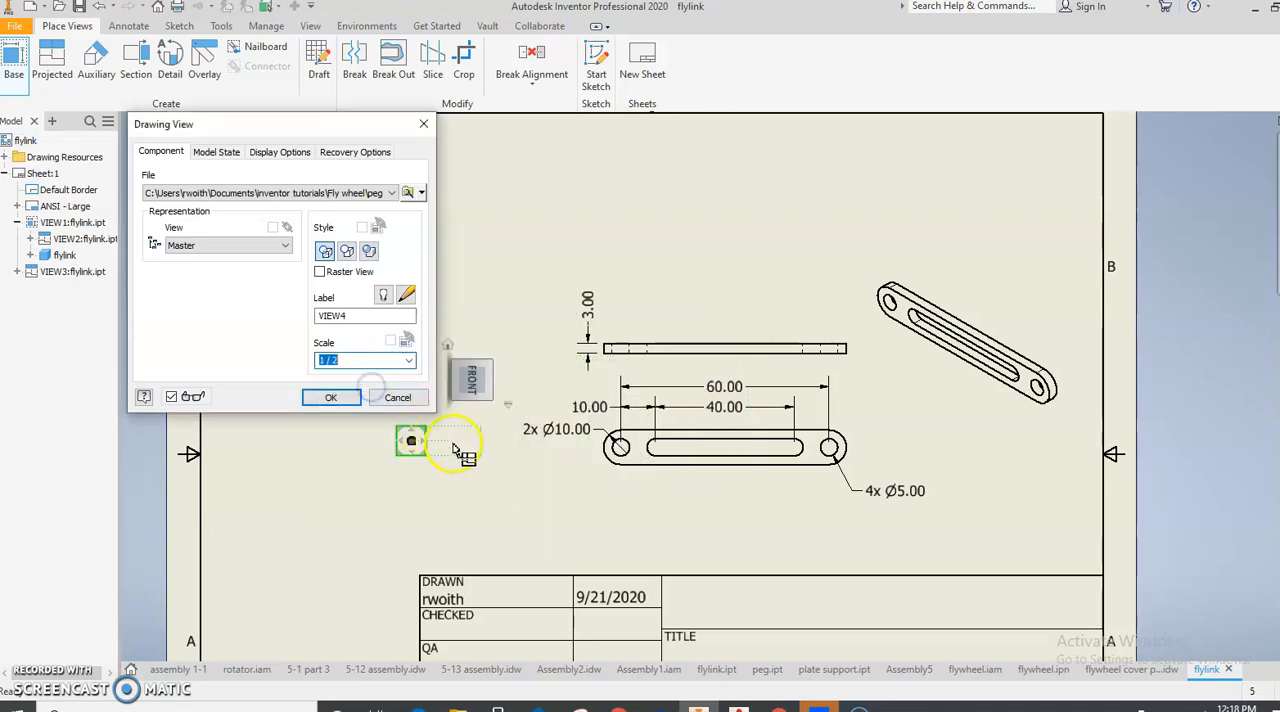
pyautogui.click(407, 361)
pyautogui.click(370, 418)
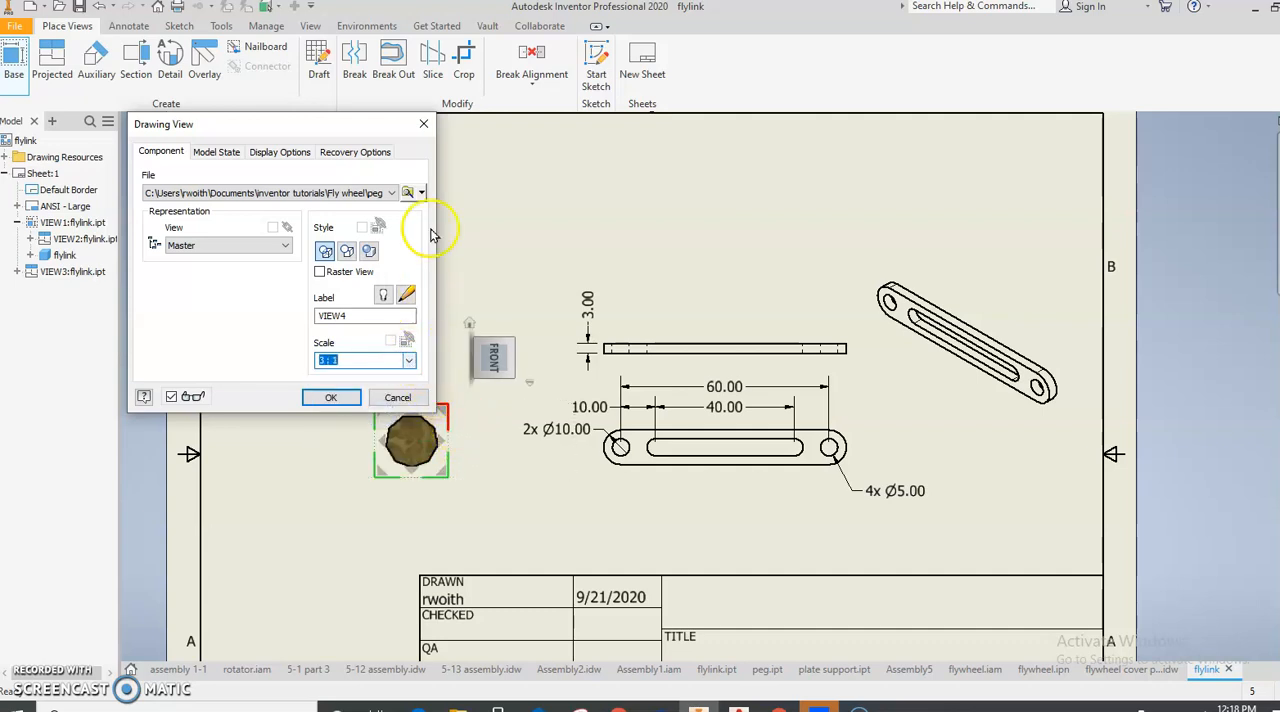
# - Project a top view above the peg's base view and an isometric view up to its left, and create them
pyautogui.moveTo(390, 128); pyautogui.dragTo(179, 175)
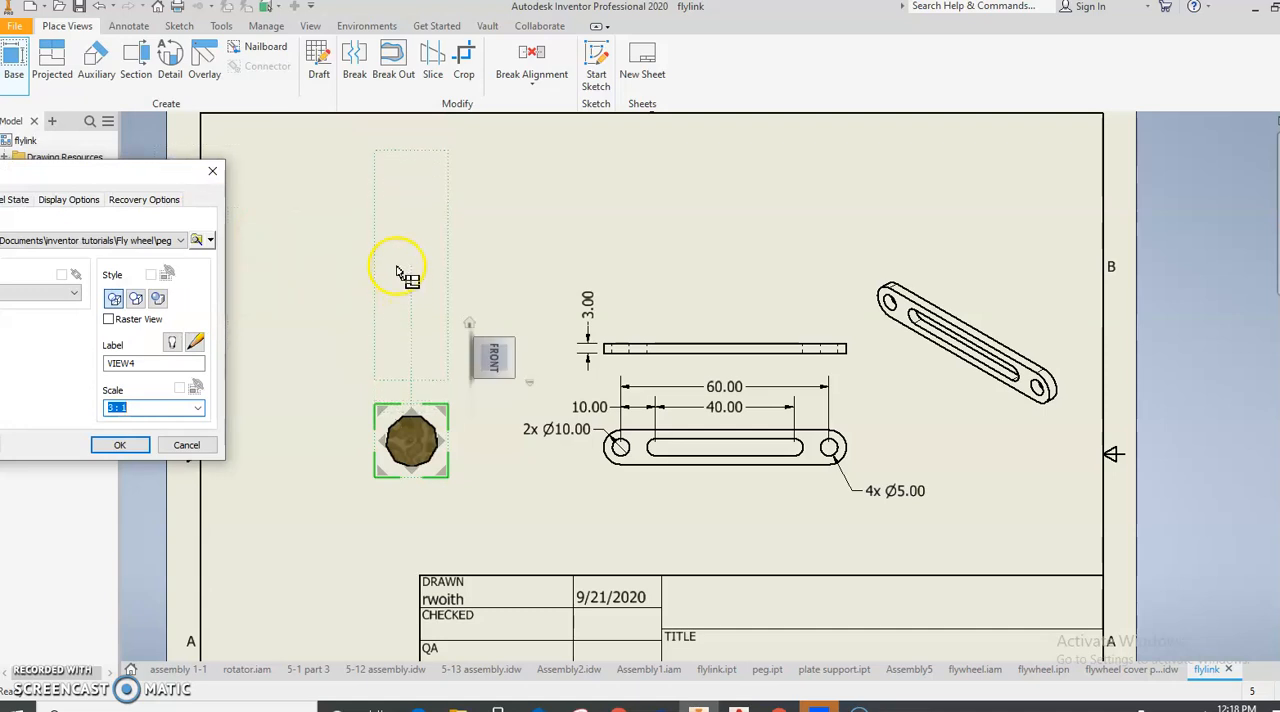
pyautogui.click(397, 270)
pyautogui.click(130, 408)
pyautogui.click(120, 445)
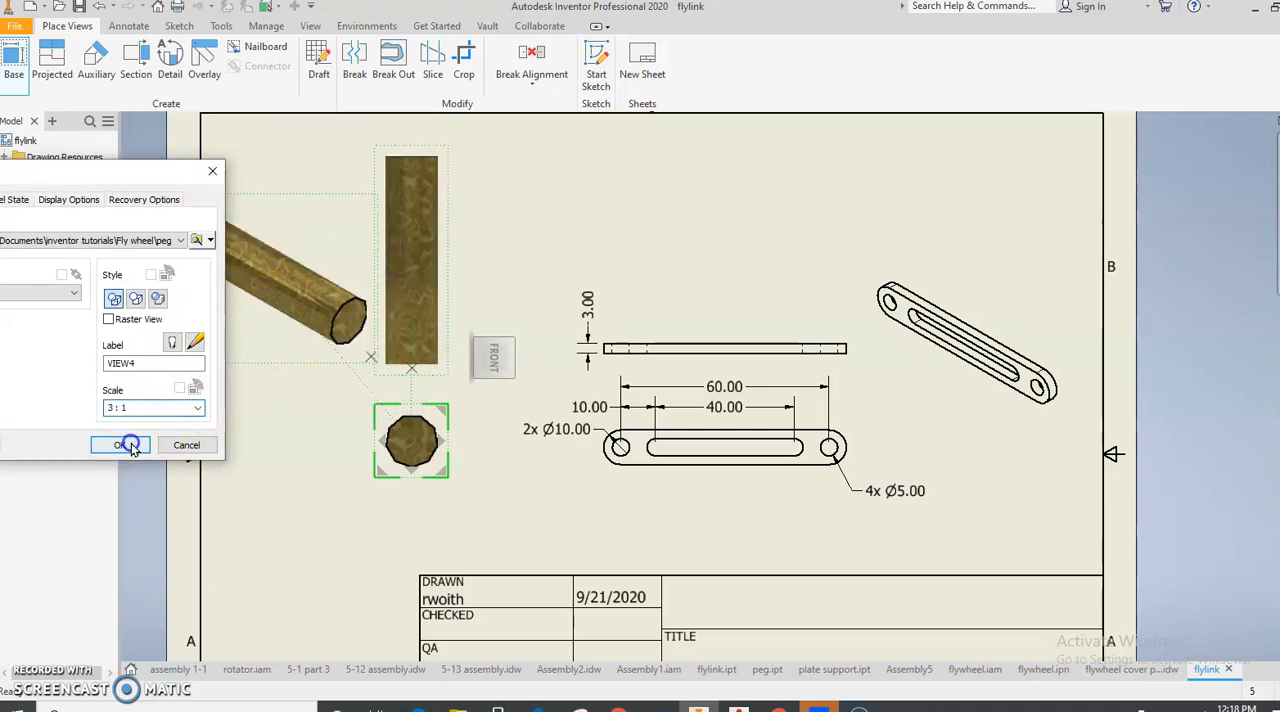
# - Set the scale of the peg's base view to 2:1
pyautogui.moveTo(330, 438); pyautogui.dragTo(374, 420, button='middle')
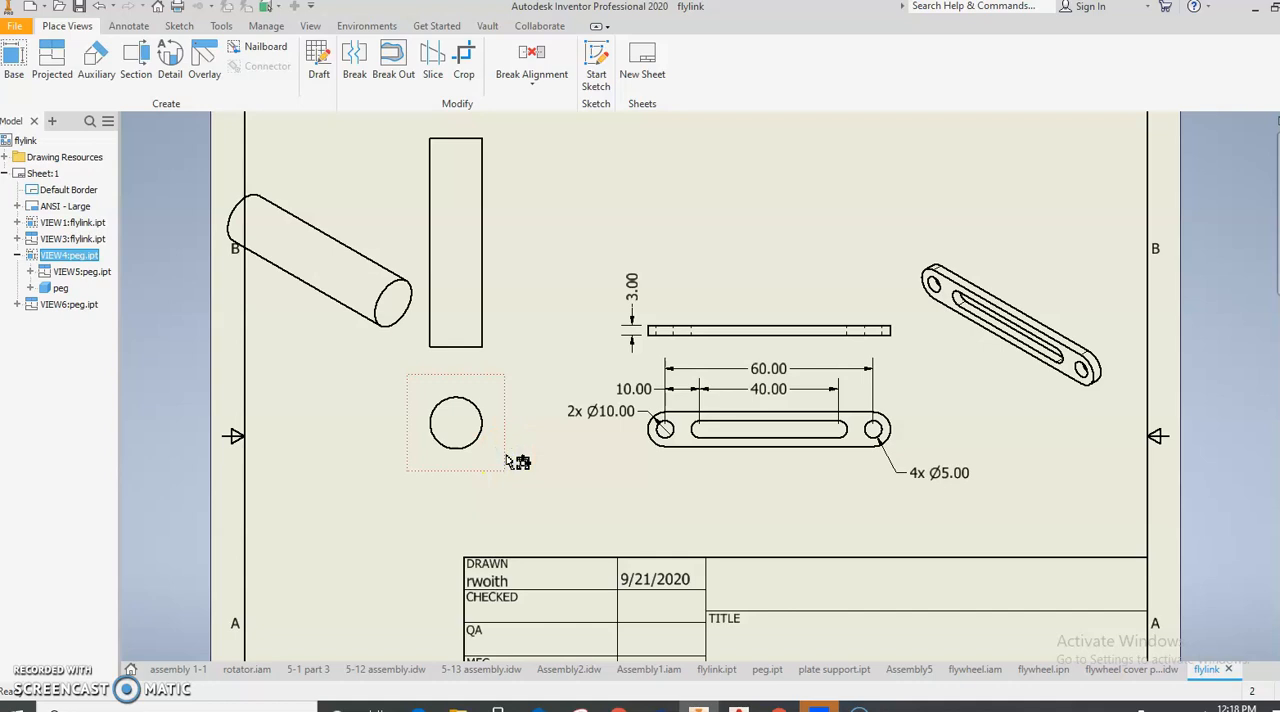
pyautogui.doubleClick(503, 450)
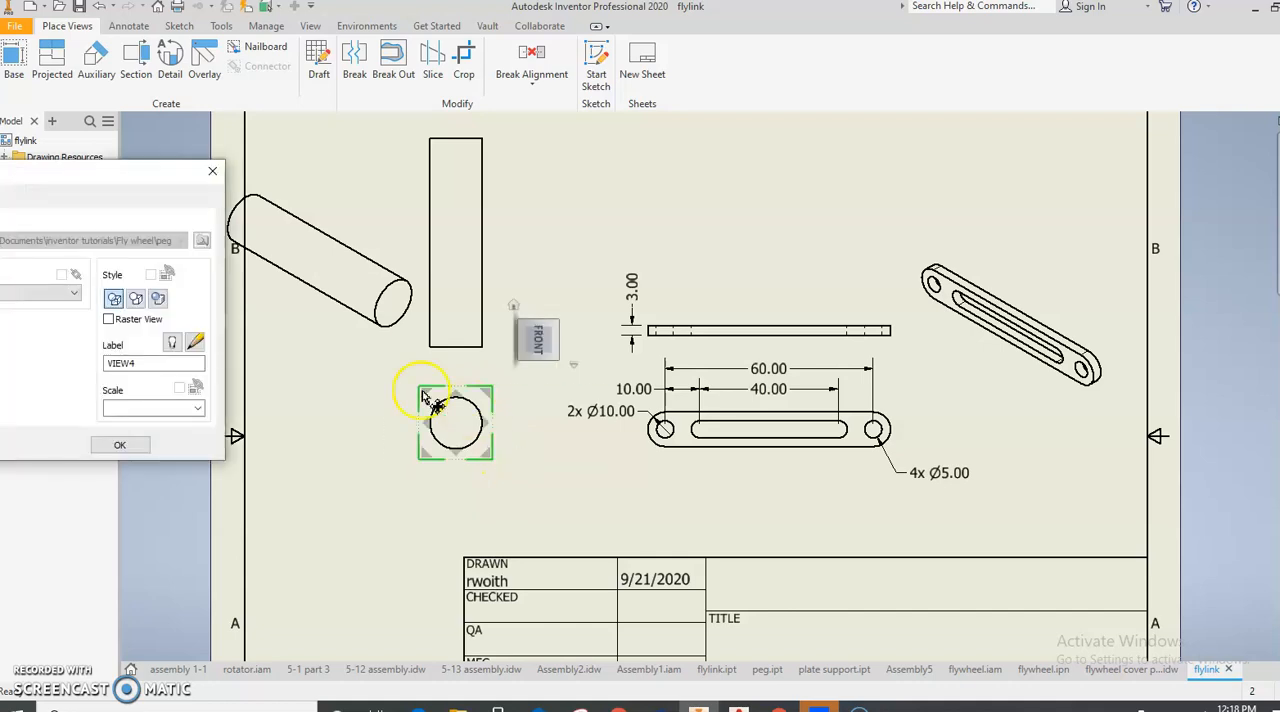
pyautogui.click(200, 409)
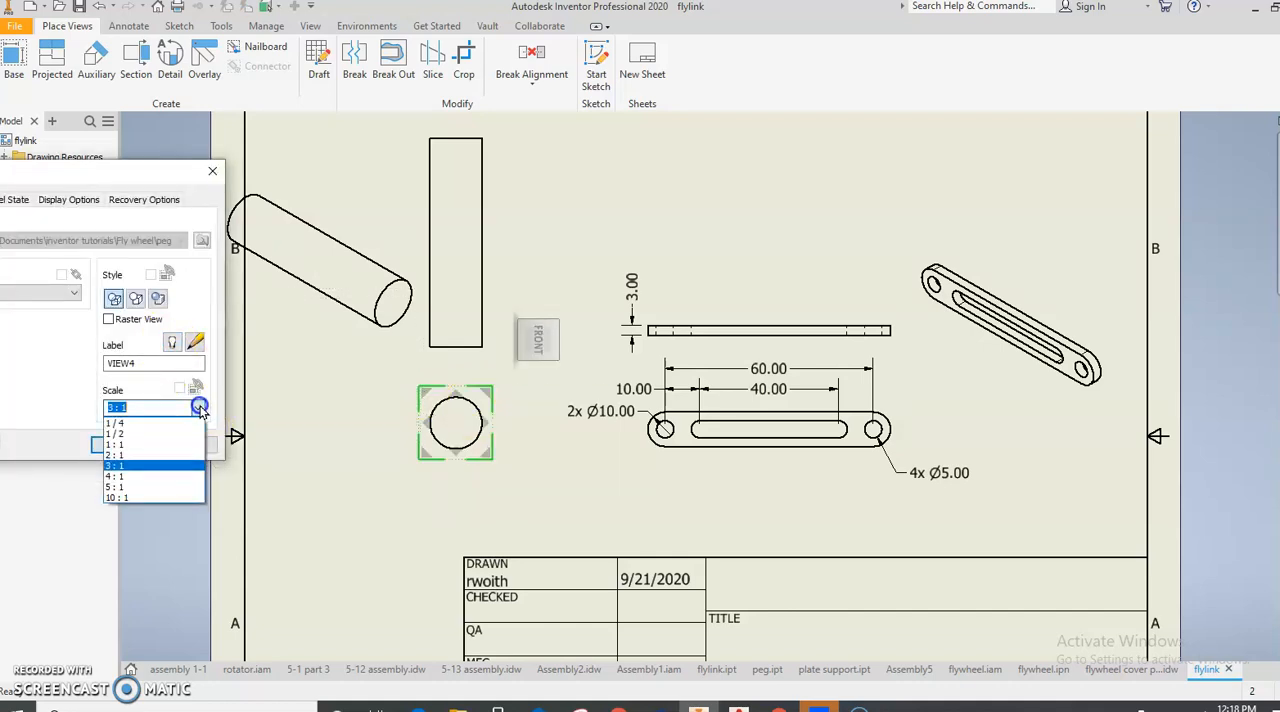
pyautogui.click(167, 450)
pyautogui.click(119, 445)
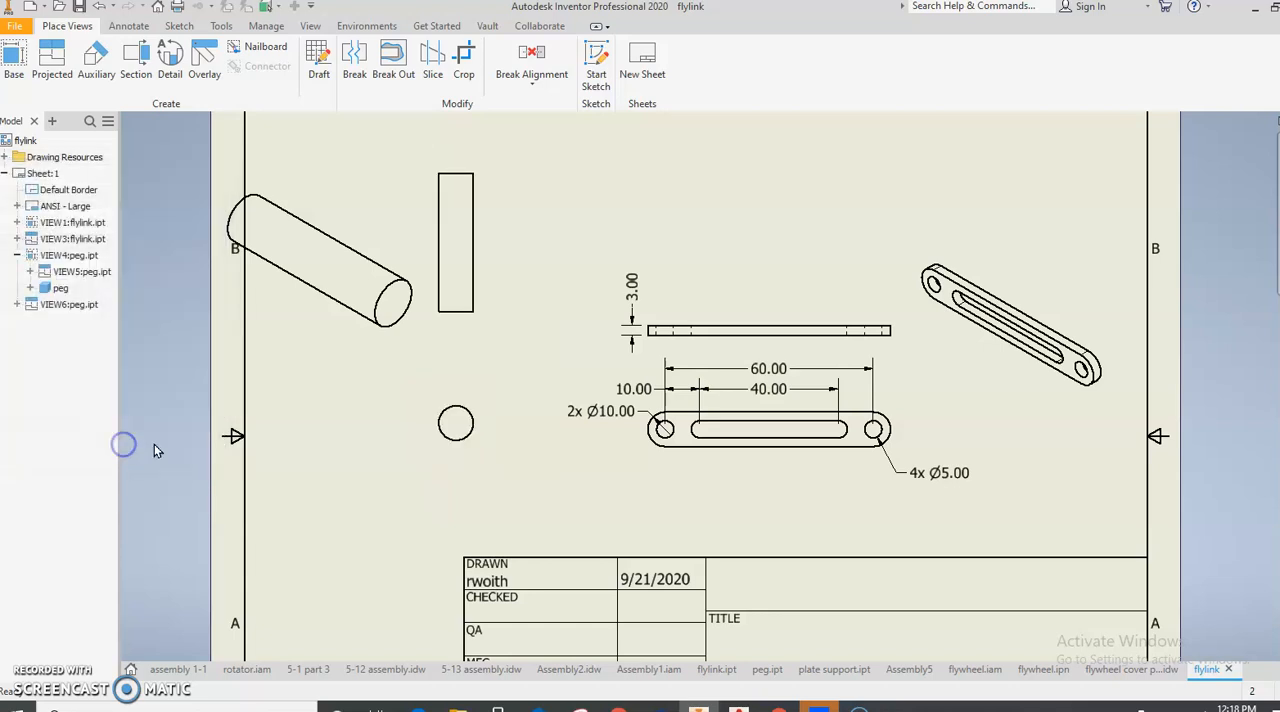
# - Set the scale of the peg's isometric view to 2:1
pyautogui.doubleClick(376, 347)
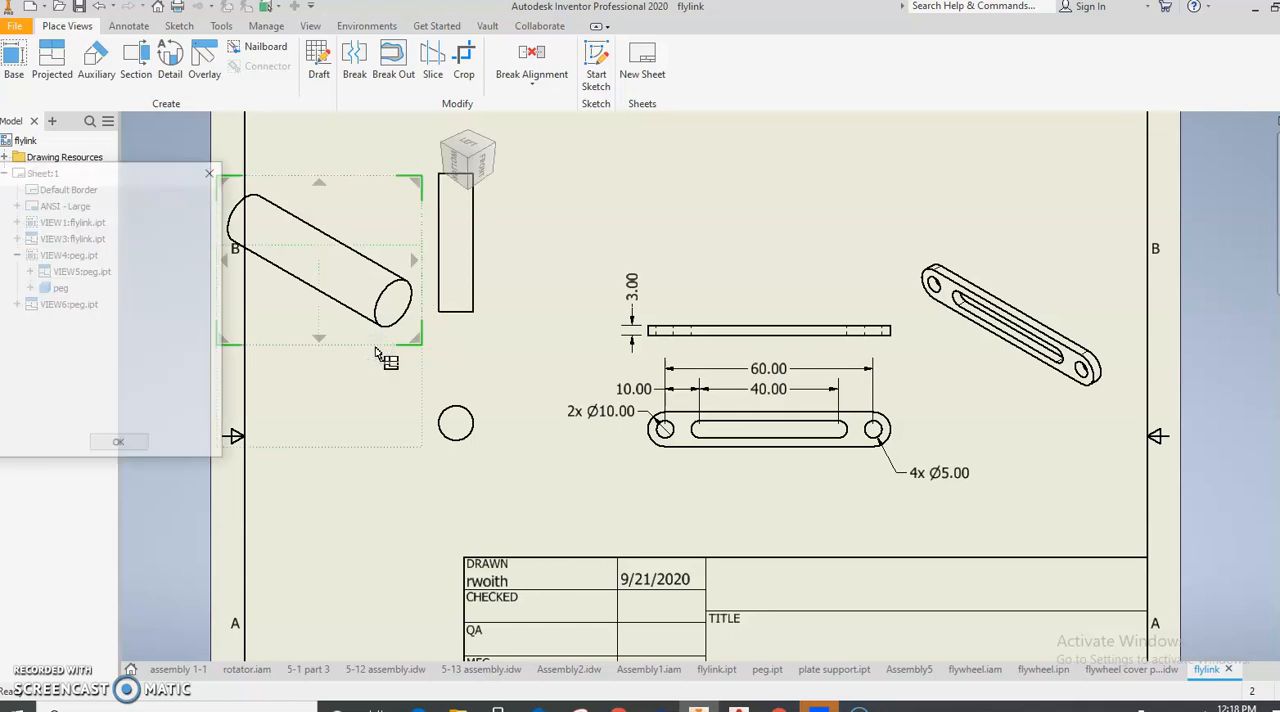
pyautogui.click(196, 409)
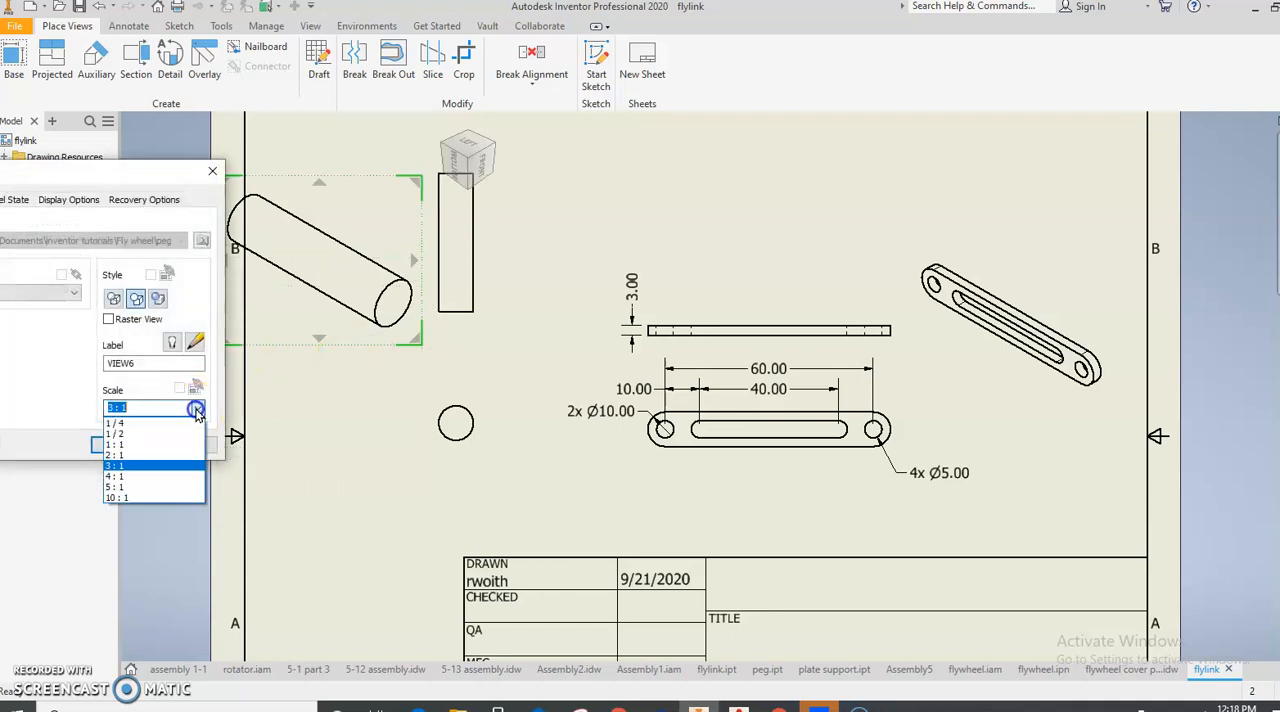
pyautogui.click(160, 455)
pyautogui.click(125, 444)
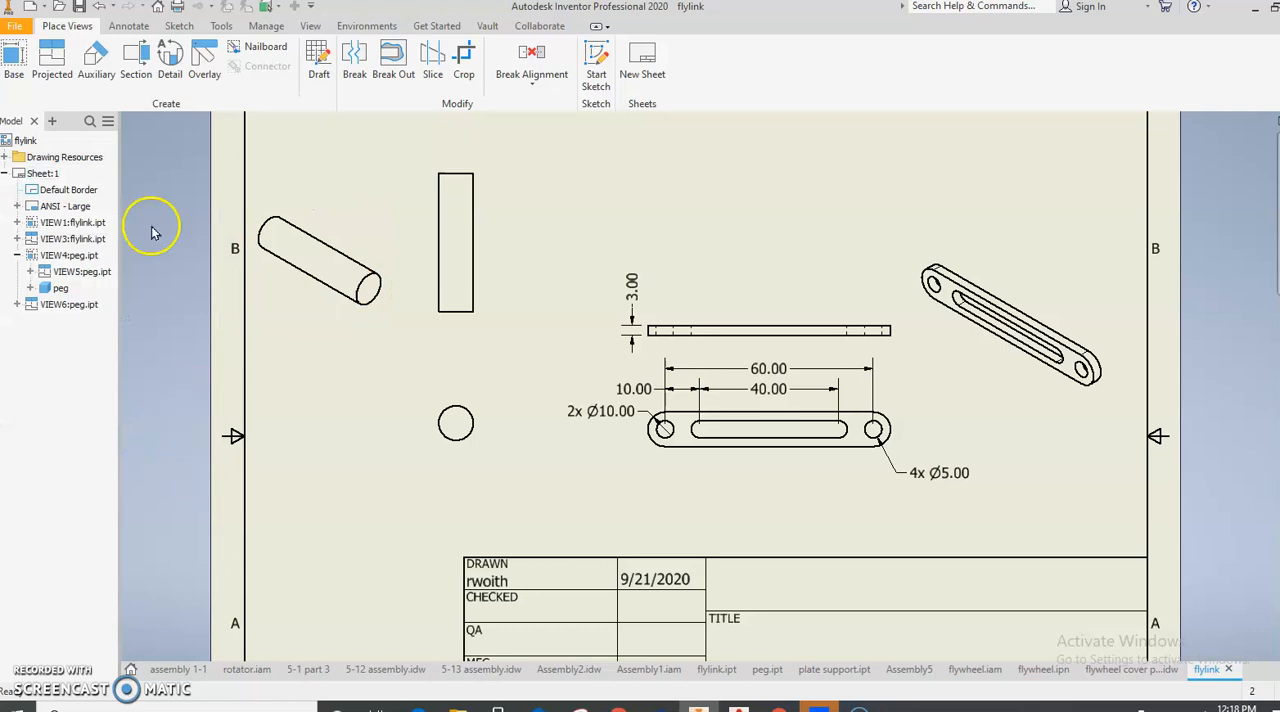
# - Dimension the diameter of the peg's circular end view and the length of the peg in its top view
pyautogui.click(128, 28)
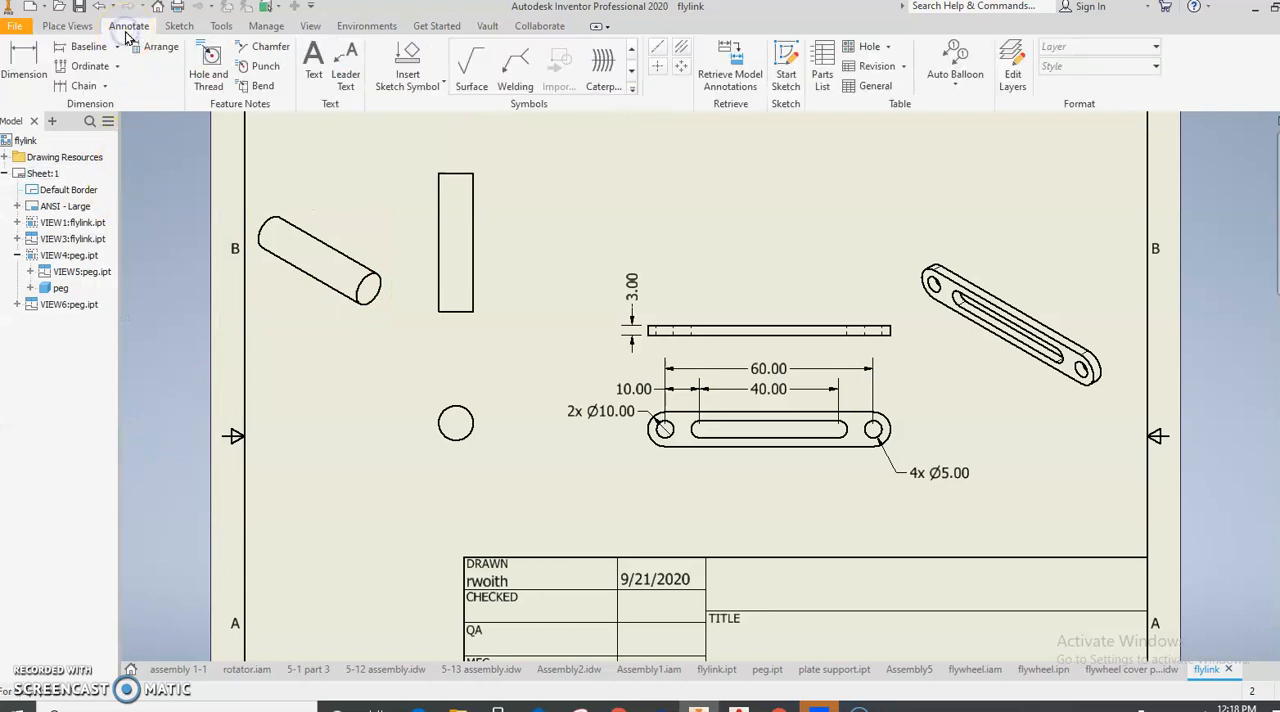
pyautogui.click(24, 60)
pyautogui.click(446, 426)
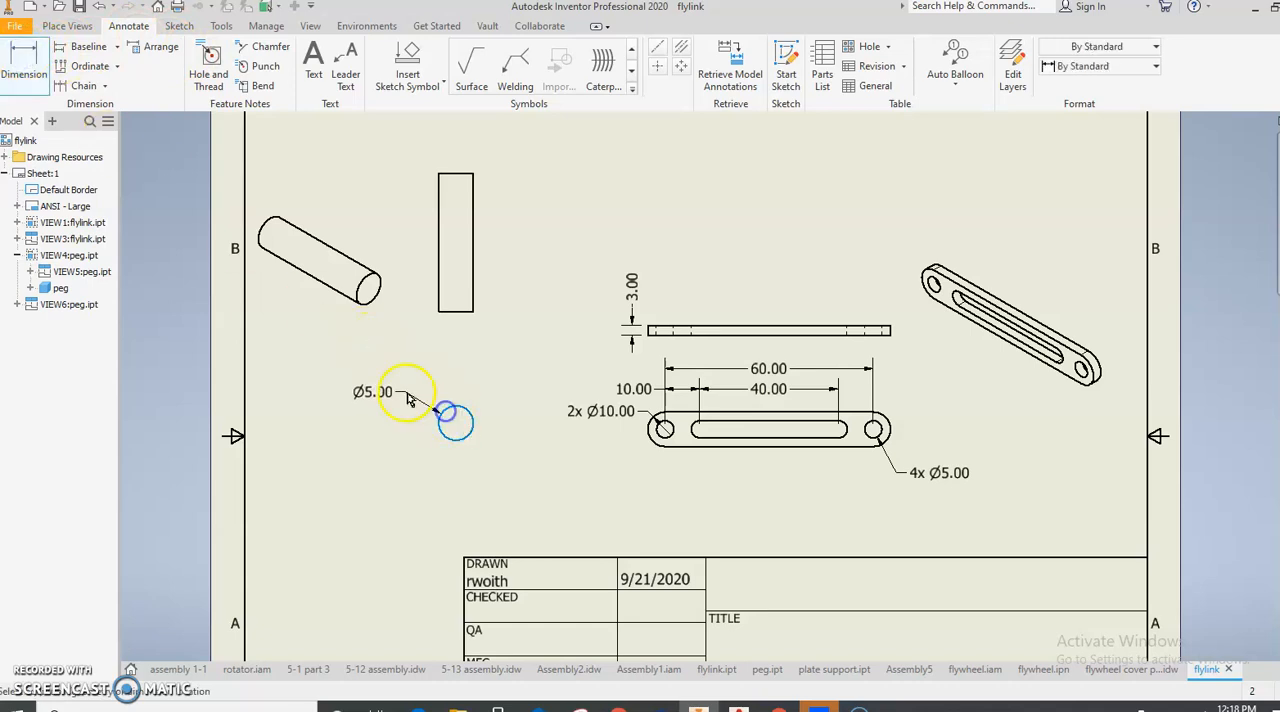
pyautogui.click(423, 437)
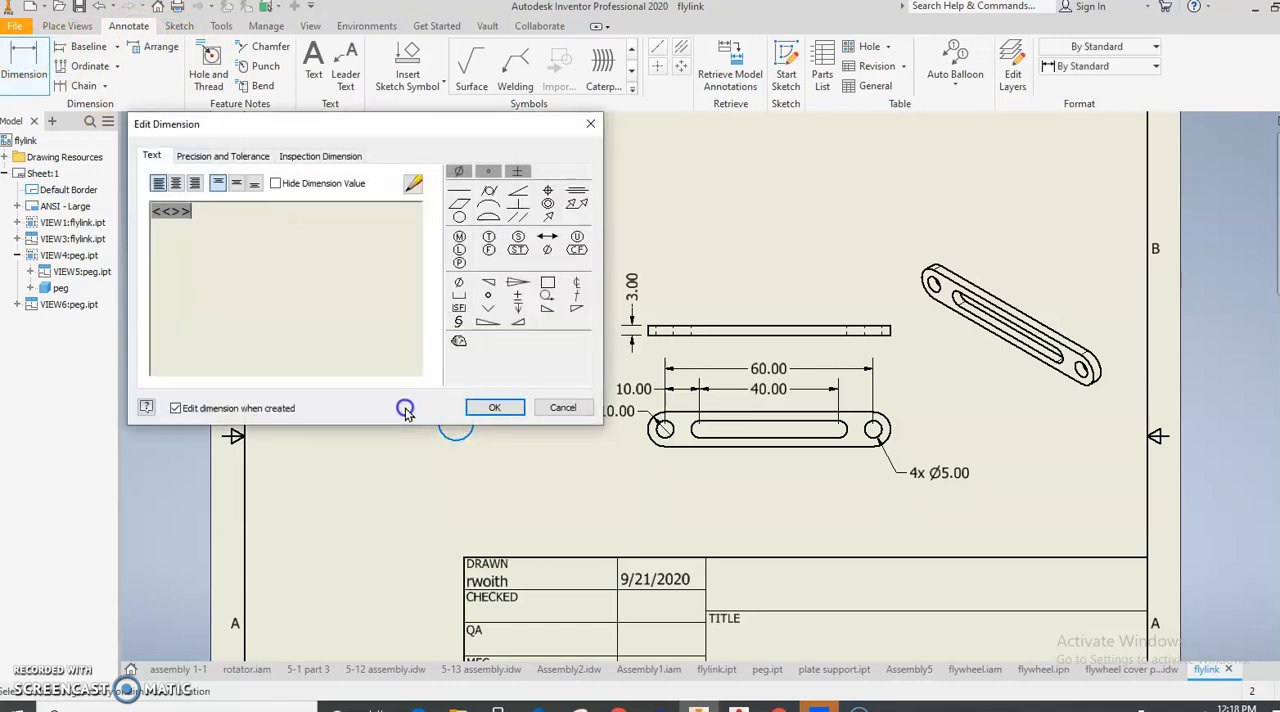
pyautogui.click(492, 407)
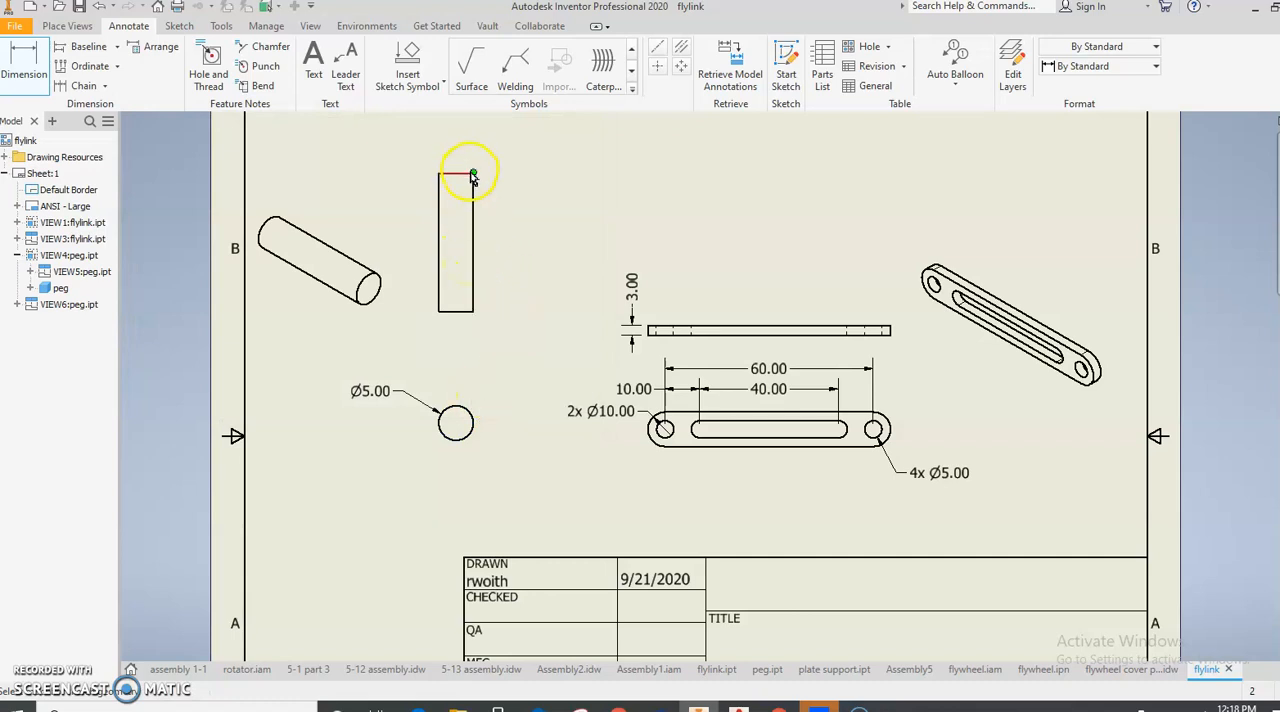
pyautogui.click(474, 276)
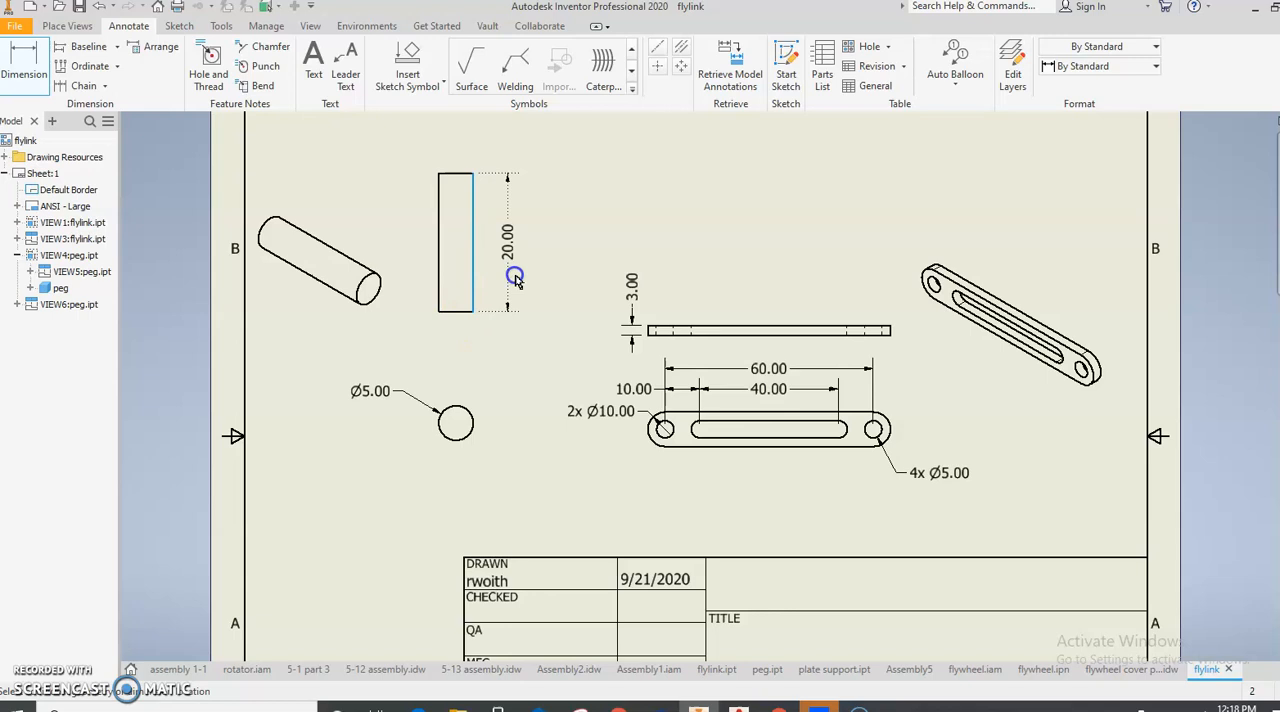
pyautogui.click(452, 393)
pyautogui.click(486, 406)
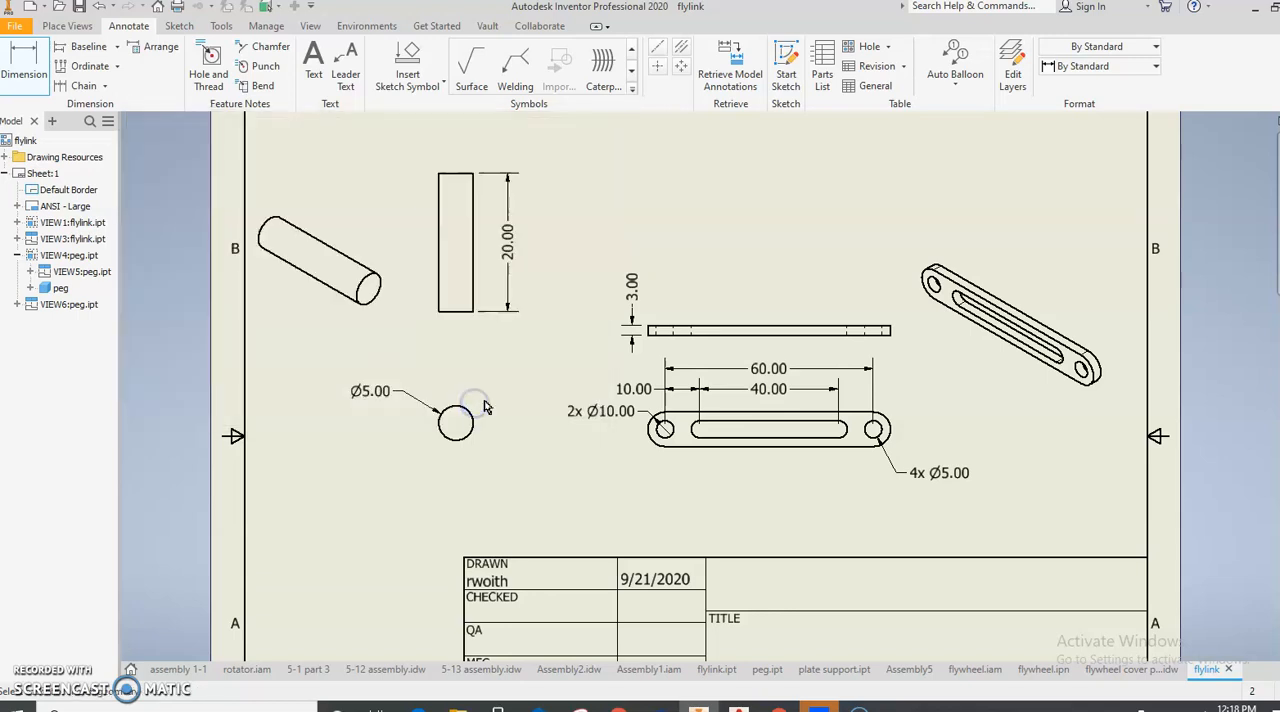
# - Set the title in the drawing's iProperties to "Peg and flywheel"
pyautogui.scroll(2, 487, 399)
pyautogui.moveTo(489, 397)
pyautogui.mouseDown(button='middle')
pyautogui.moveTo(489, 337)
pyautogui.moveTo(497, 363)
pyautogui.moveTo(516, 358)
pyautogui.mouseUp(button='middle')
pyautogui.scroll(-3, 470, 364)
pyautogui.scroll(2, 515, 358)
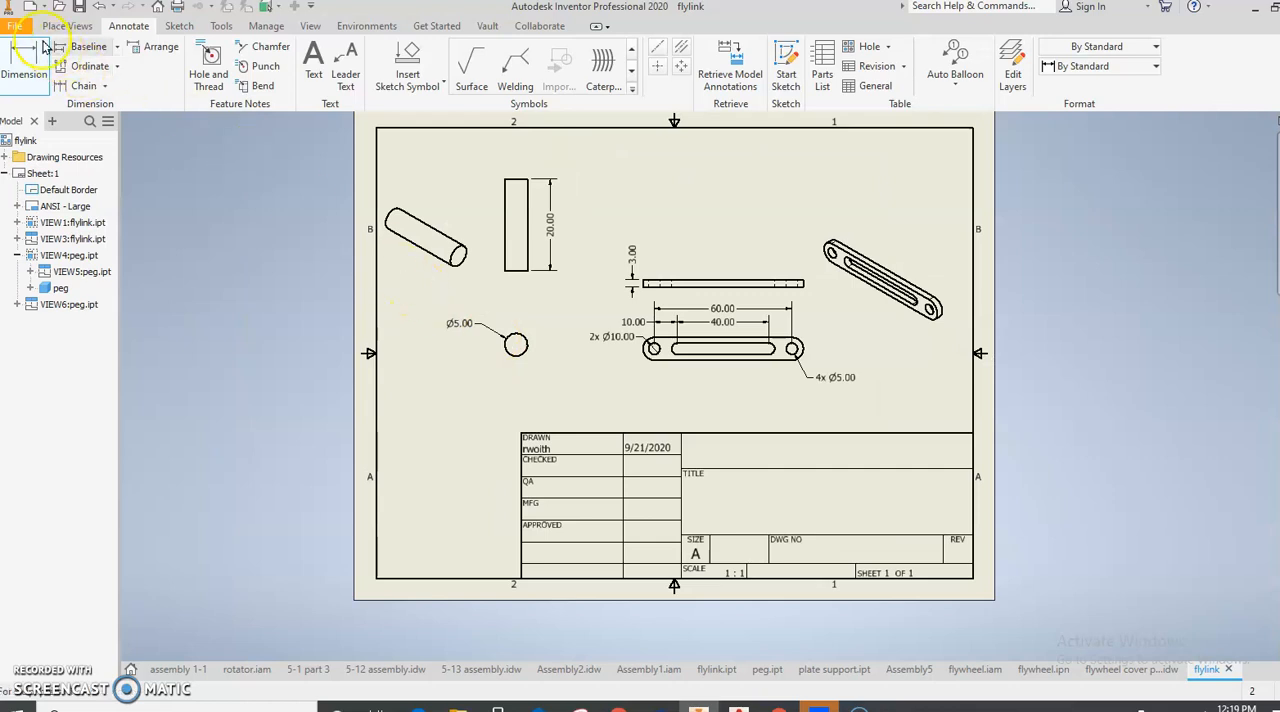
pyautogui.click(15, 26)
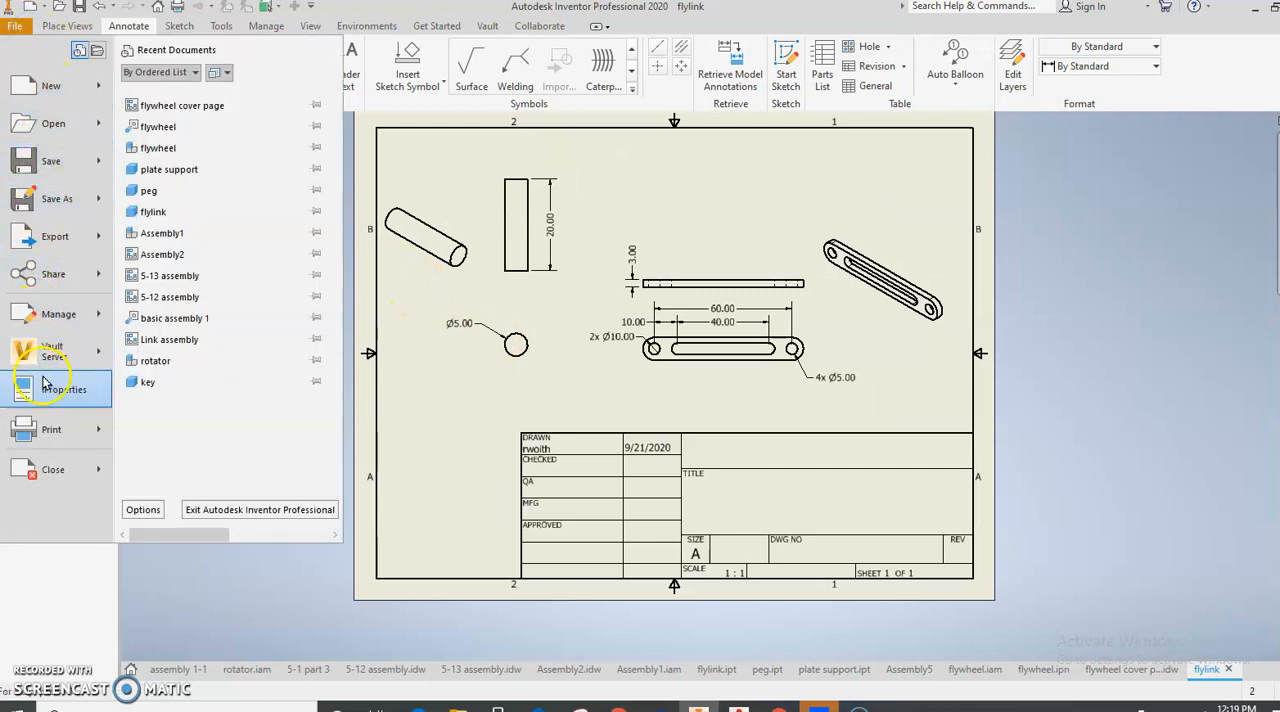
pyautogui.click(44, 385)
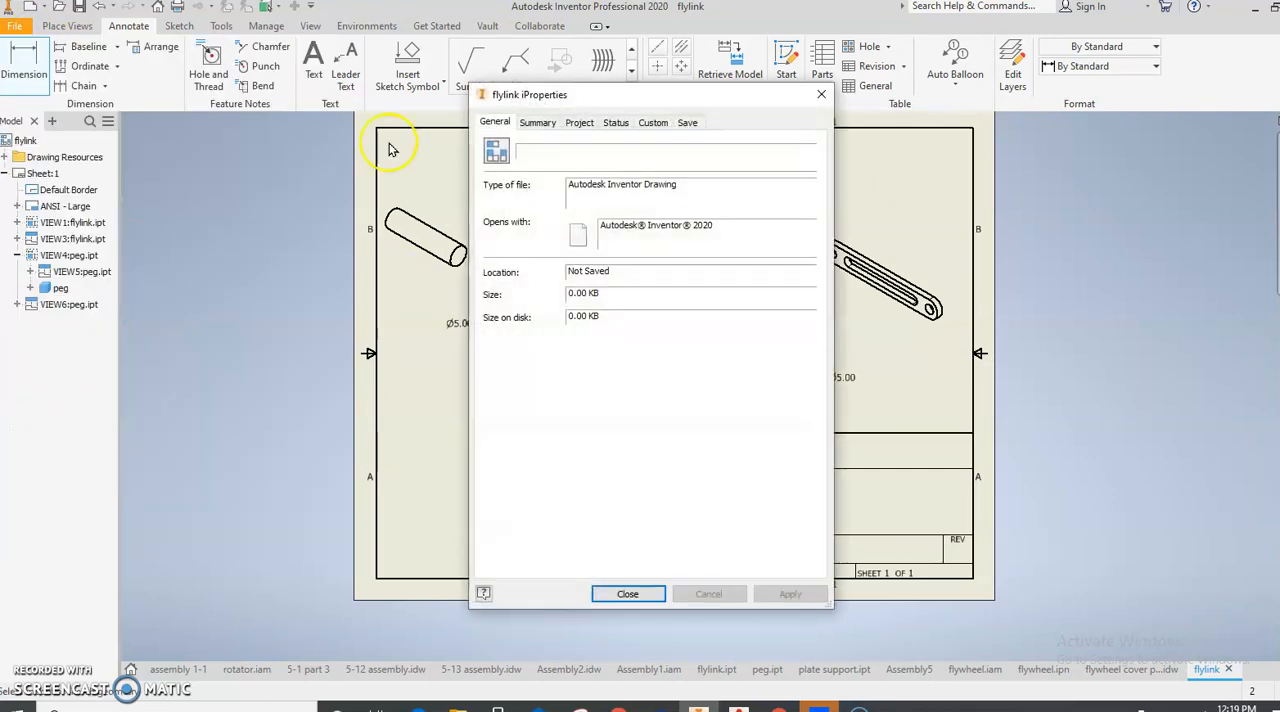
pyautogui.click(537, 122)
pyautogui.click(622, 148)
pyautogui.write('Peg and flywheel')
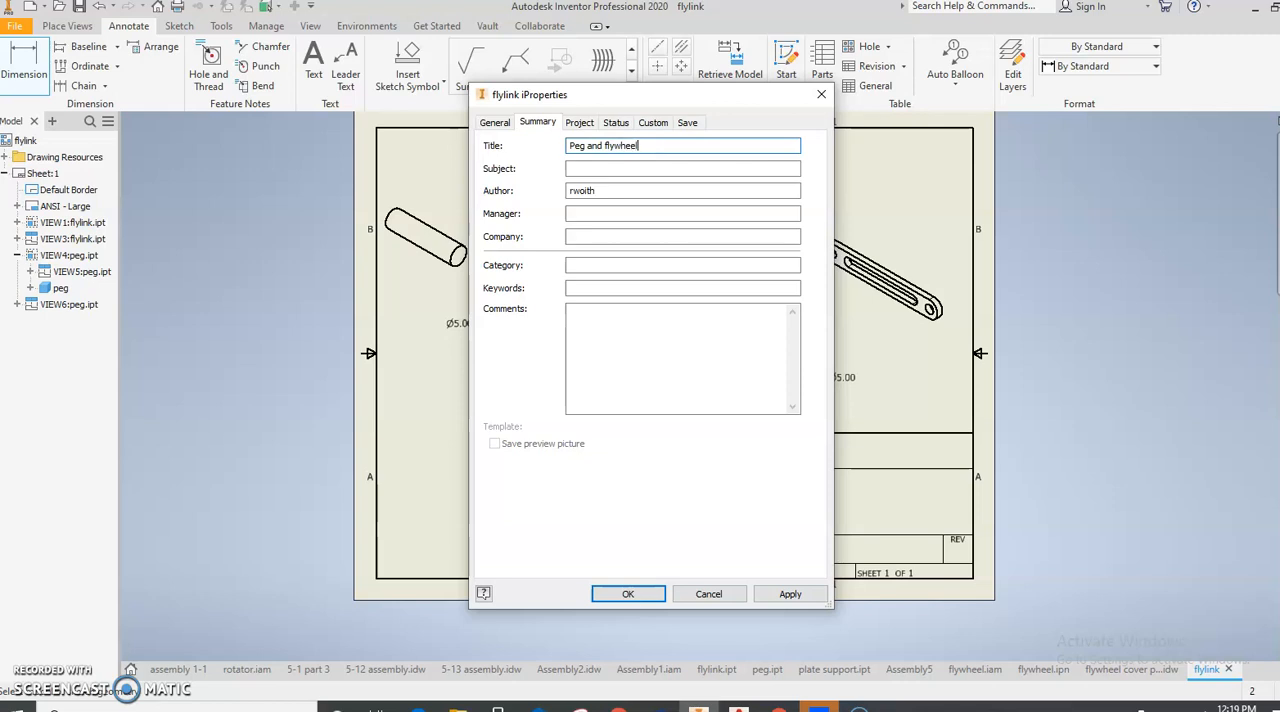
pyautogui.press('Return')
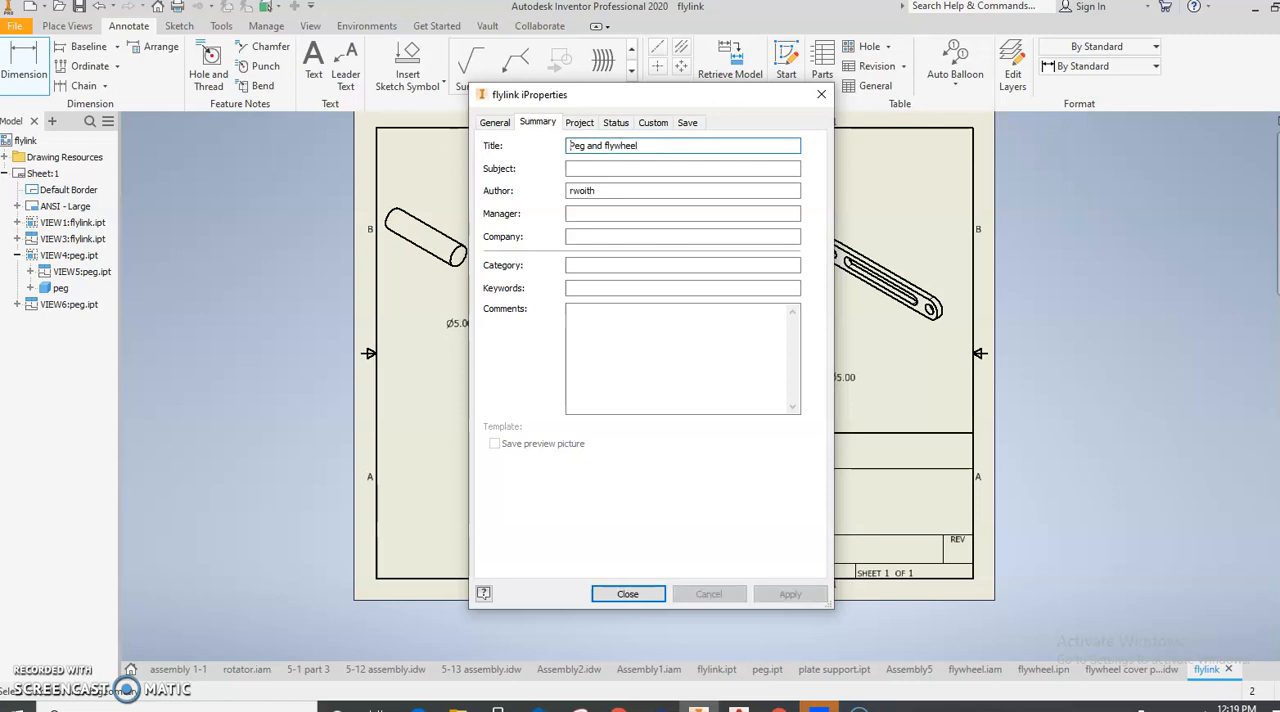
pyautogui.click(621, 593)
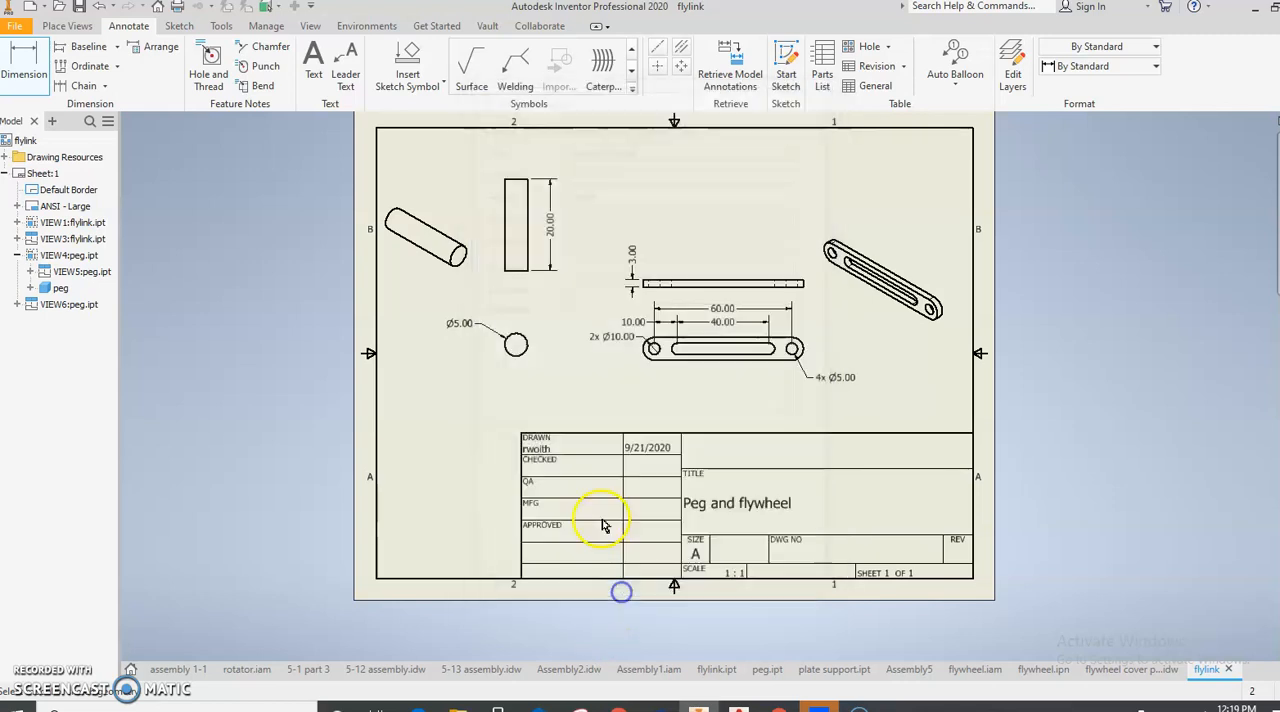
# - Save the drawing as "peg and flywheel" in the Fly wheel folder, in Inventor drawing (.idw) format
pyautogui.click(15, 25)
pyautogui.click(54, 204)
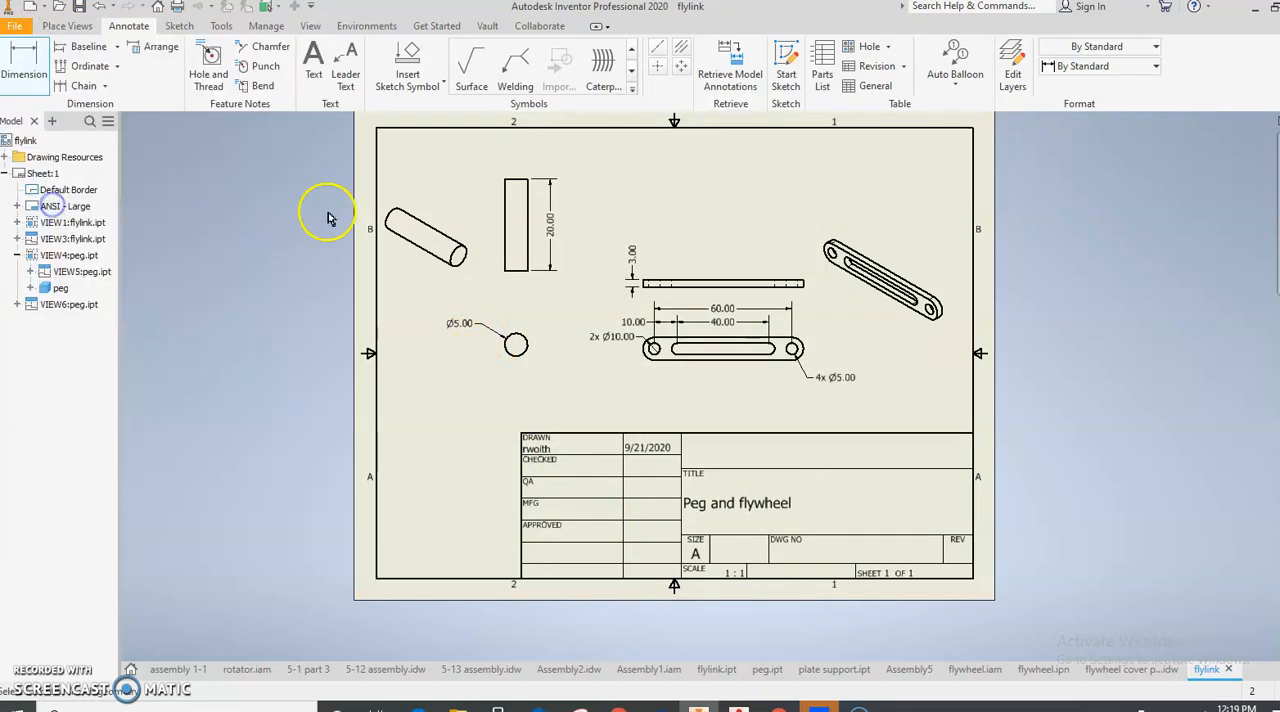
pyautogui.write('peg and flywhee')
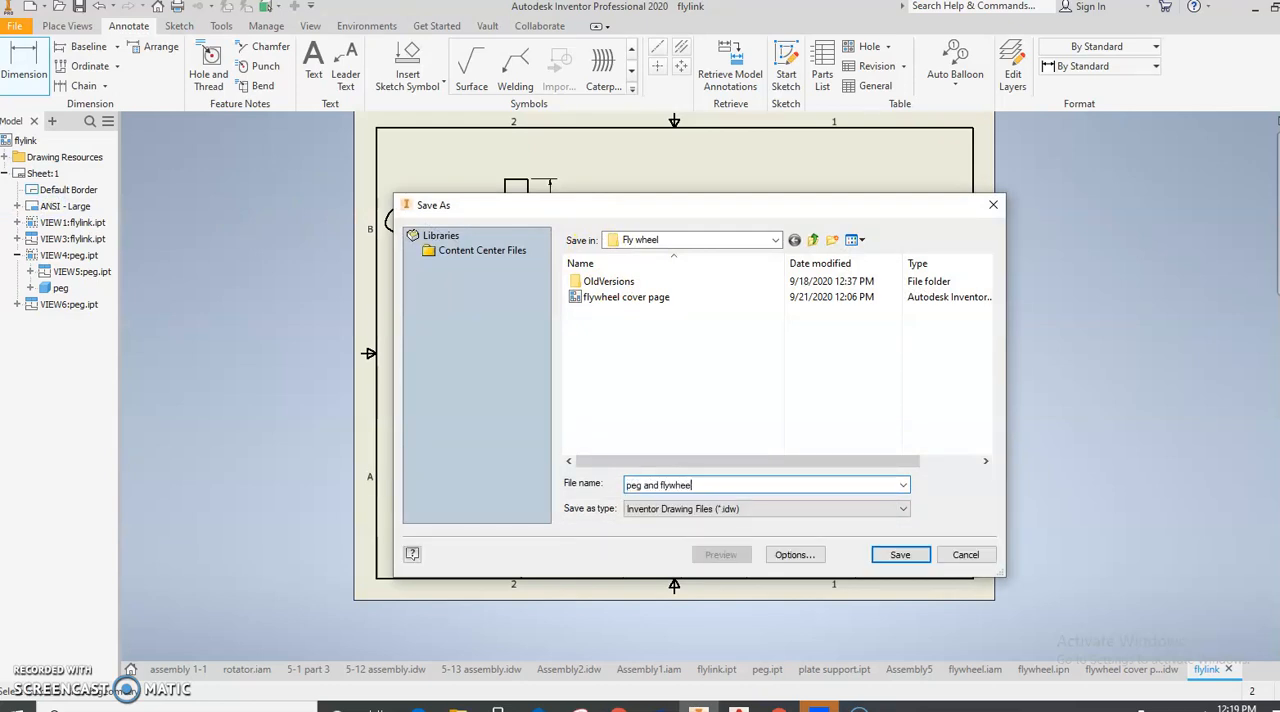
pyautogui.write('l')
pyautogui.press('Return')
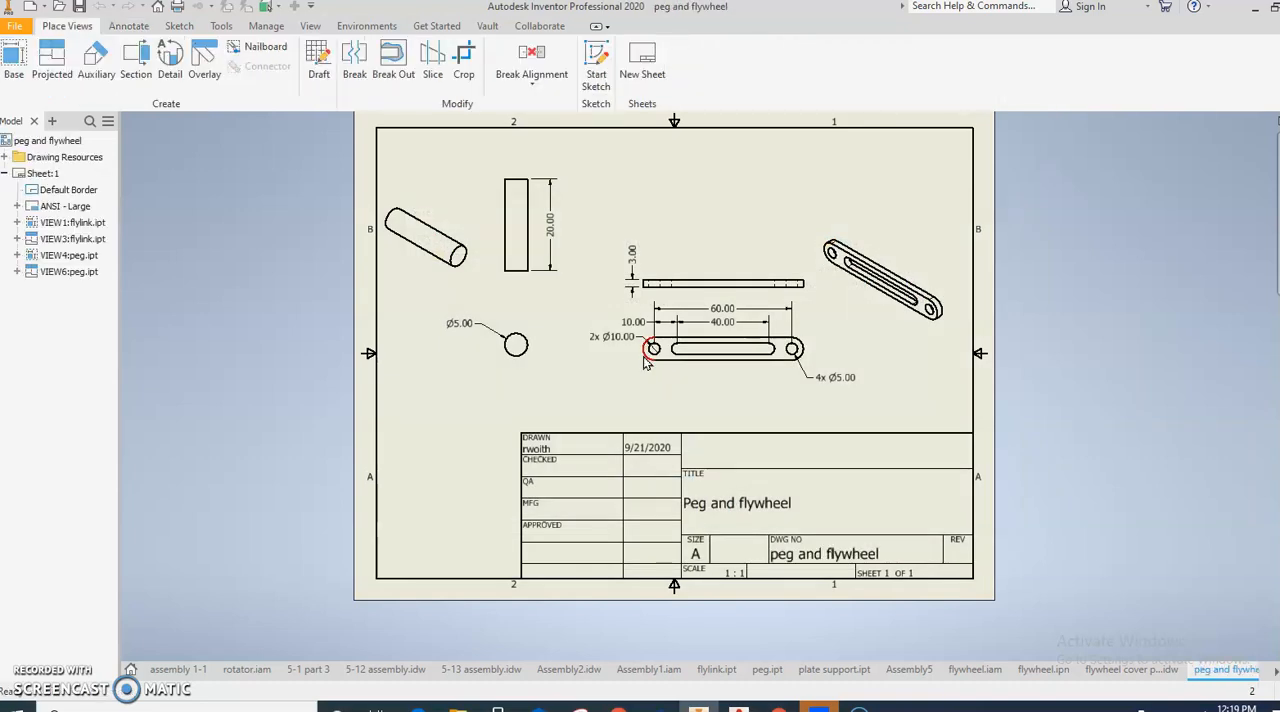
# - Create a new drawing from the metric ANSI (mm).idw template
pyautogui.click(18, 27)
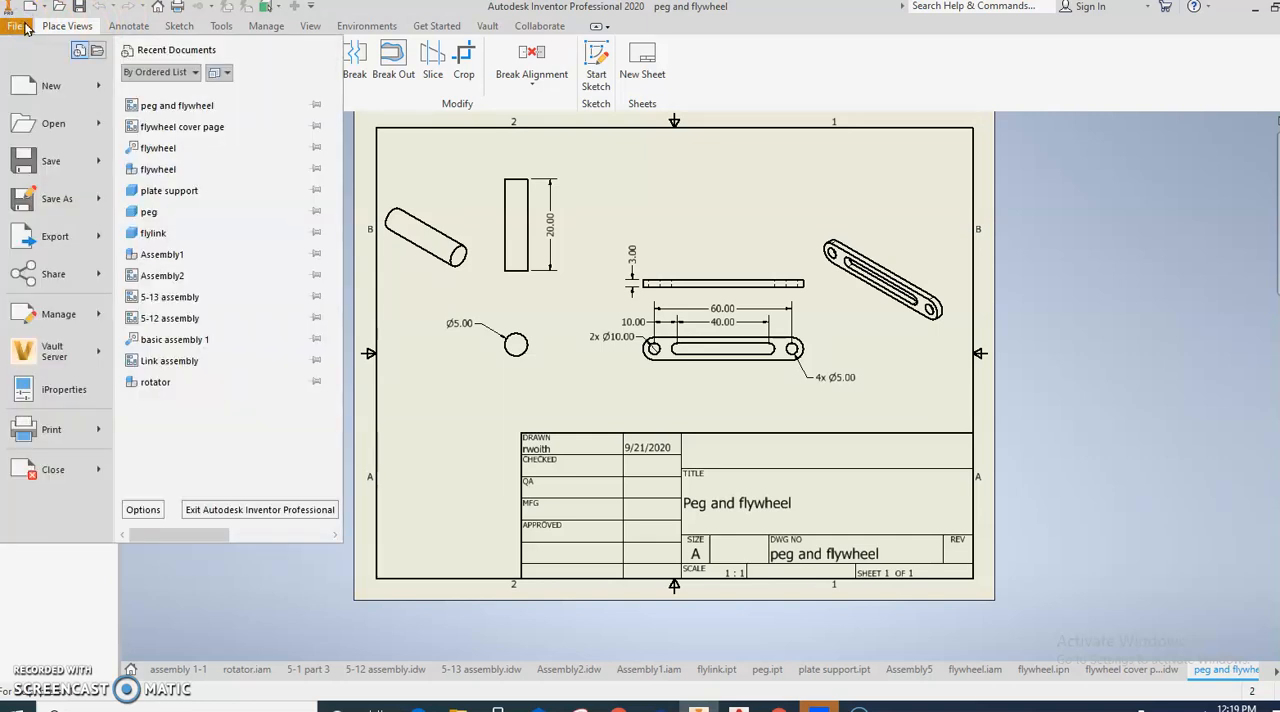
pyautogui.click(44, 84)
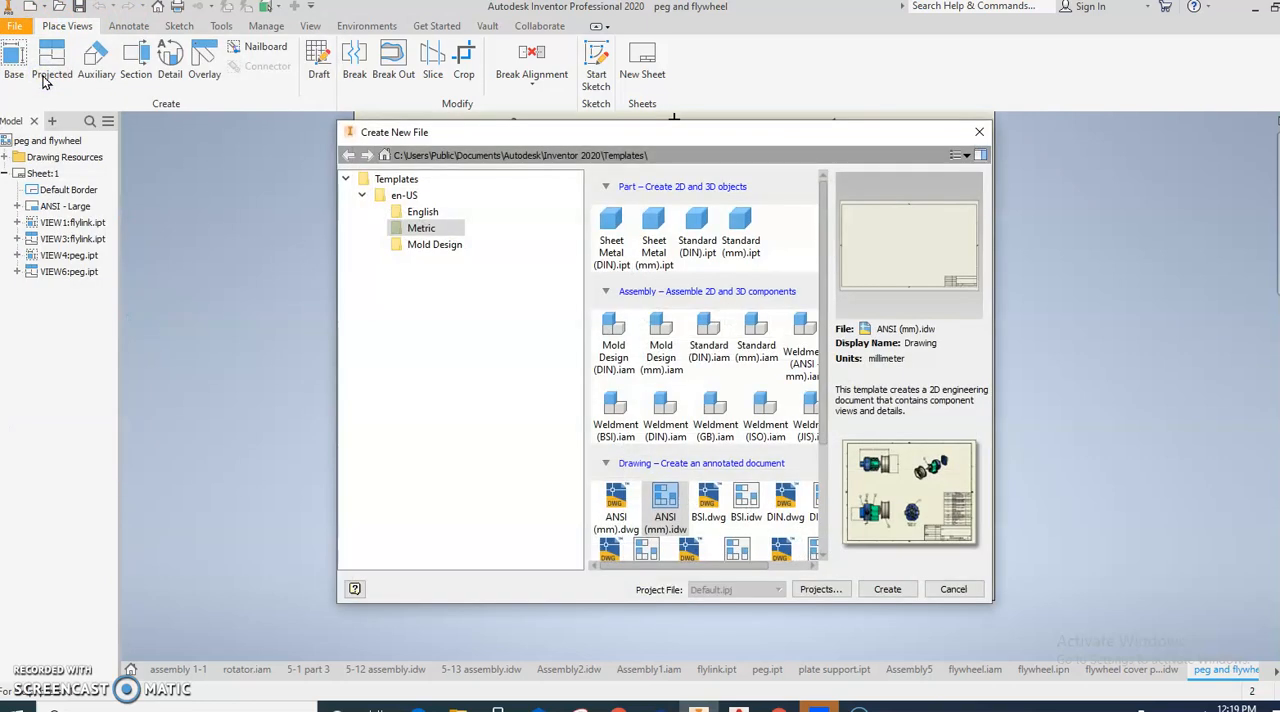
pyautogui.doubleClick(667, 513)
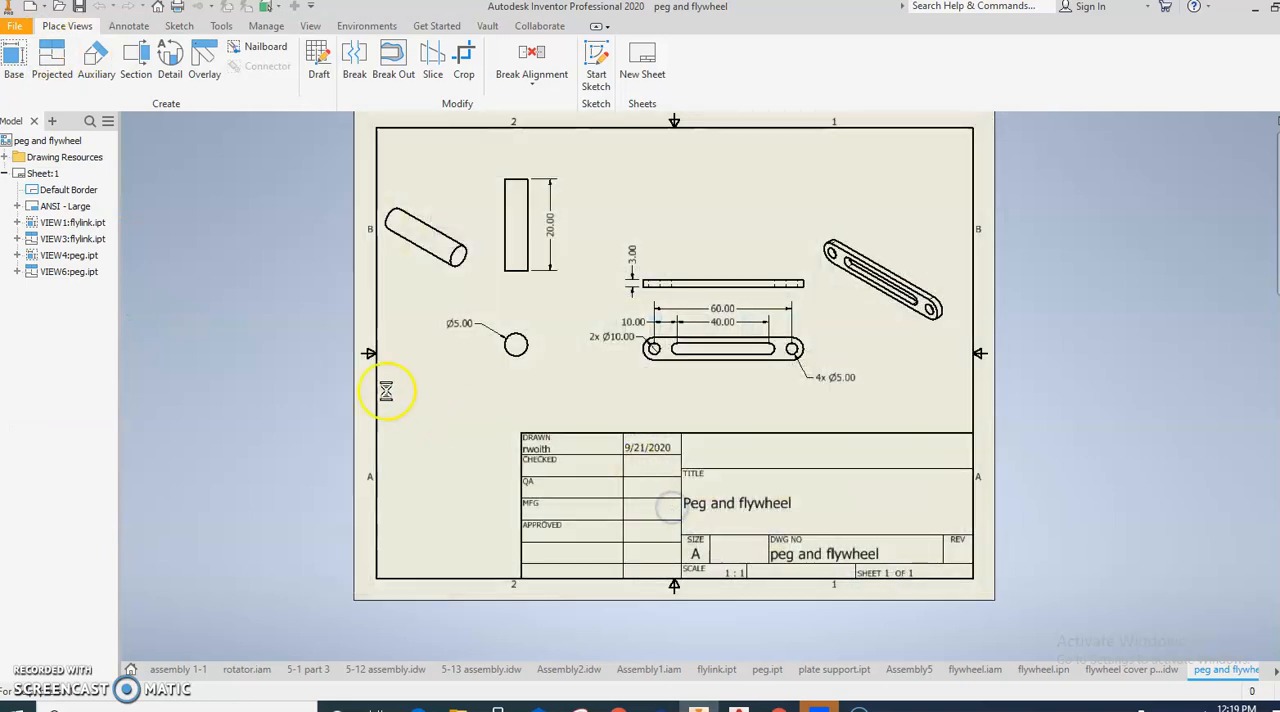
# - Change the new drawing's sheet size to A, keeping landscape orientation
pyautogui.click(46, 175)
pyautogui.rightClick(49, 176)
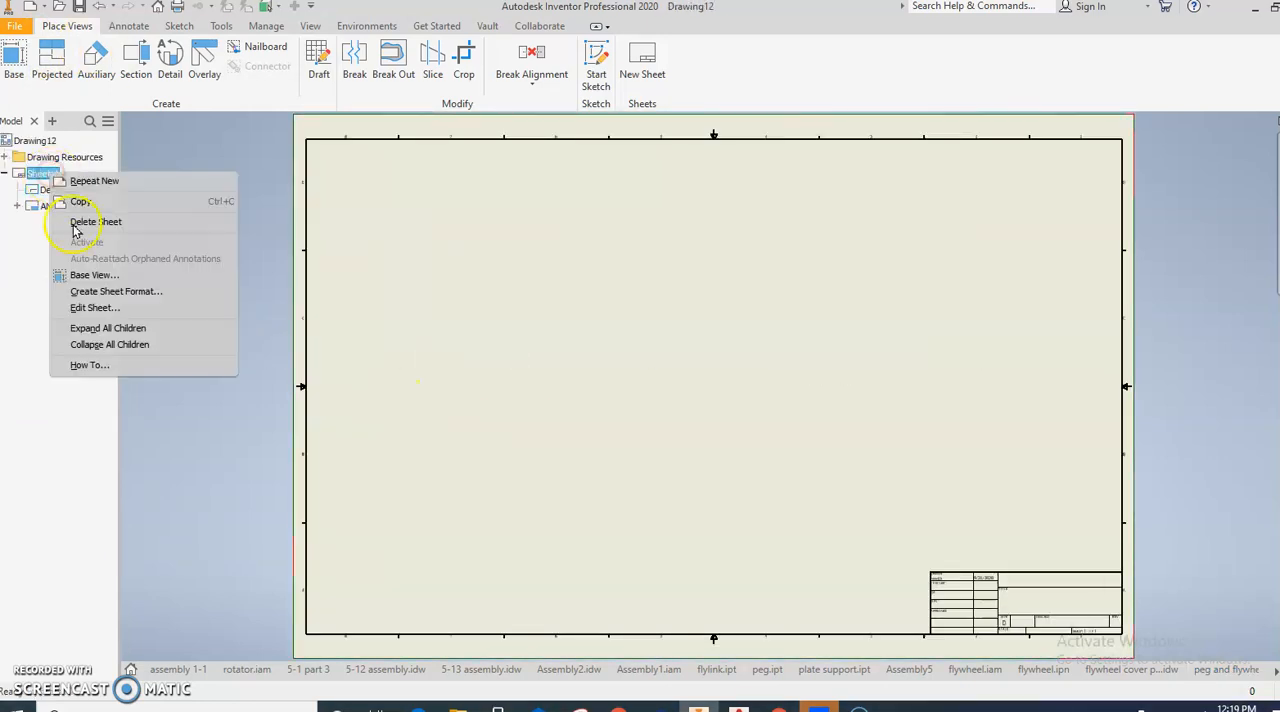
pyautogui.click(87, 305)
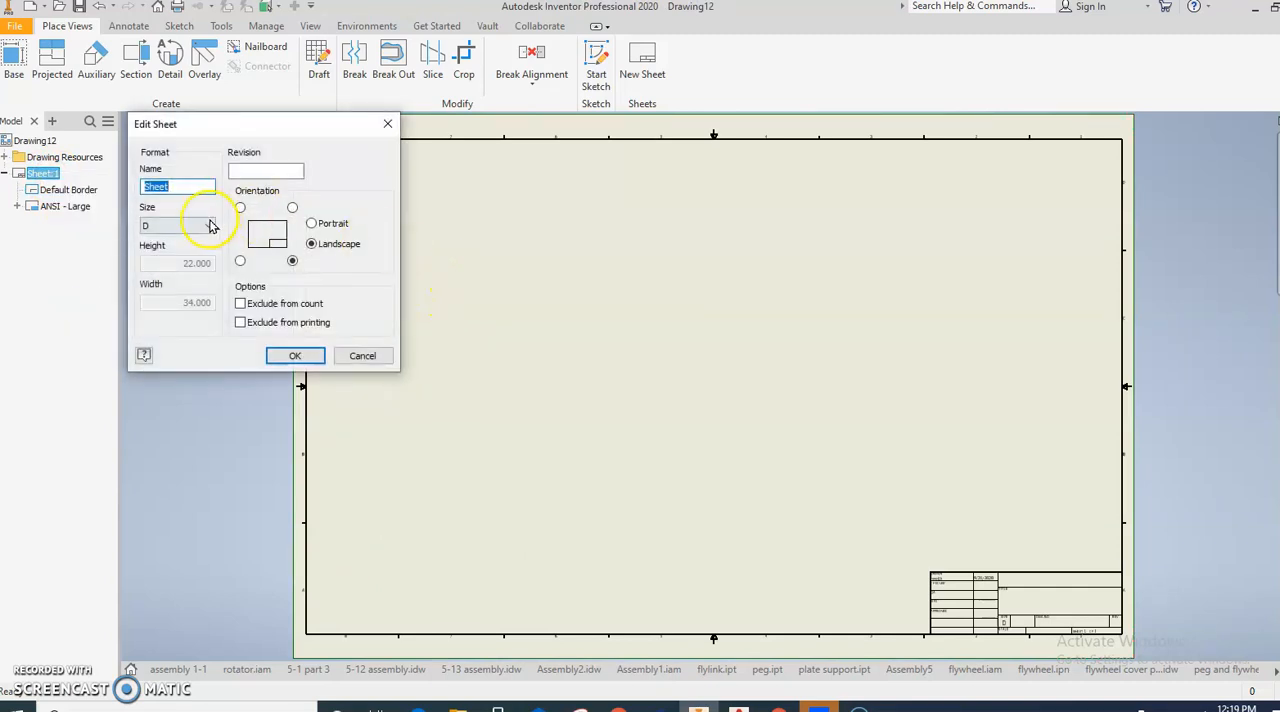
pyautogui.click(209, 226)
pyautogui.click(203, 241)
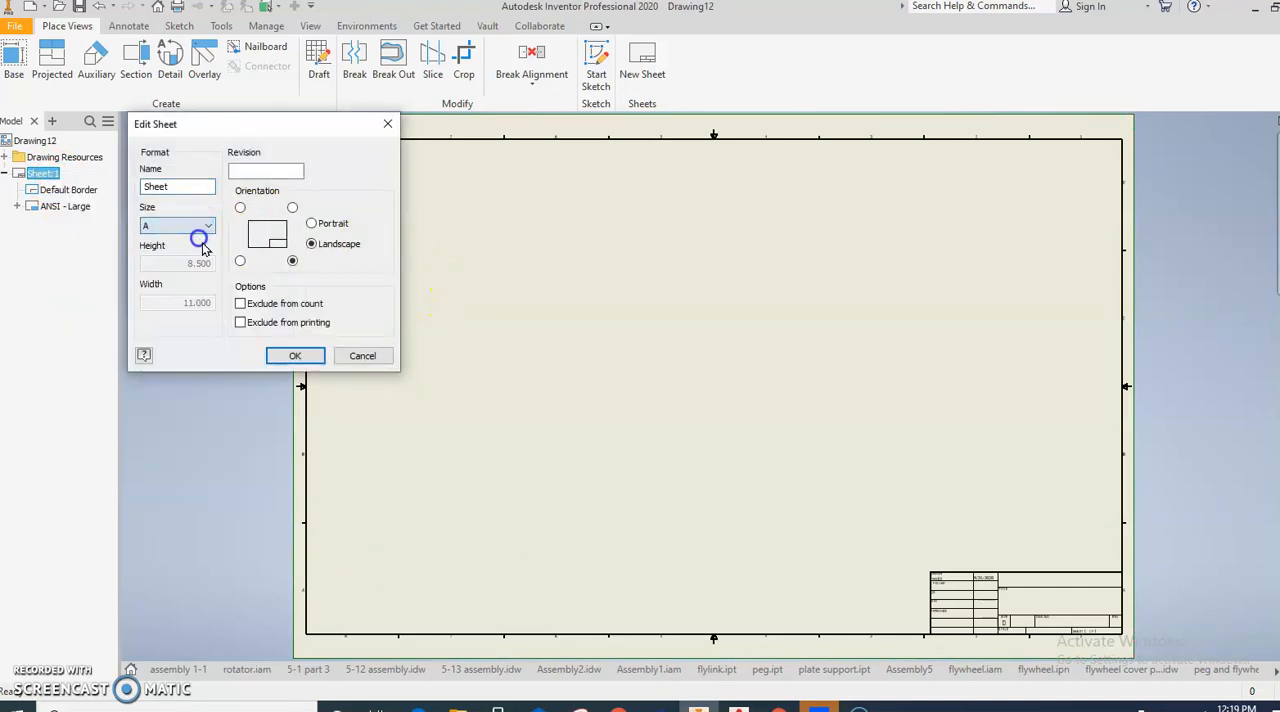
pyautogui.click(296, 355)
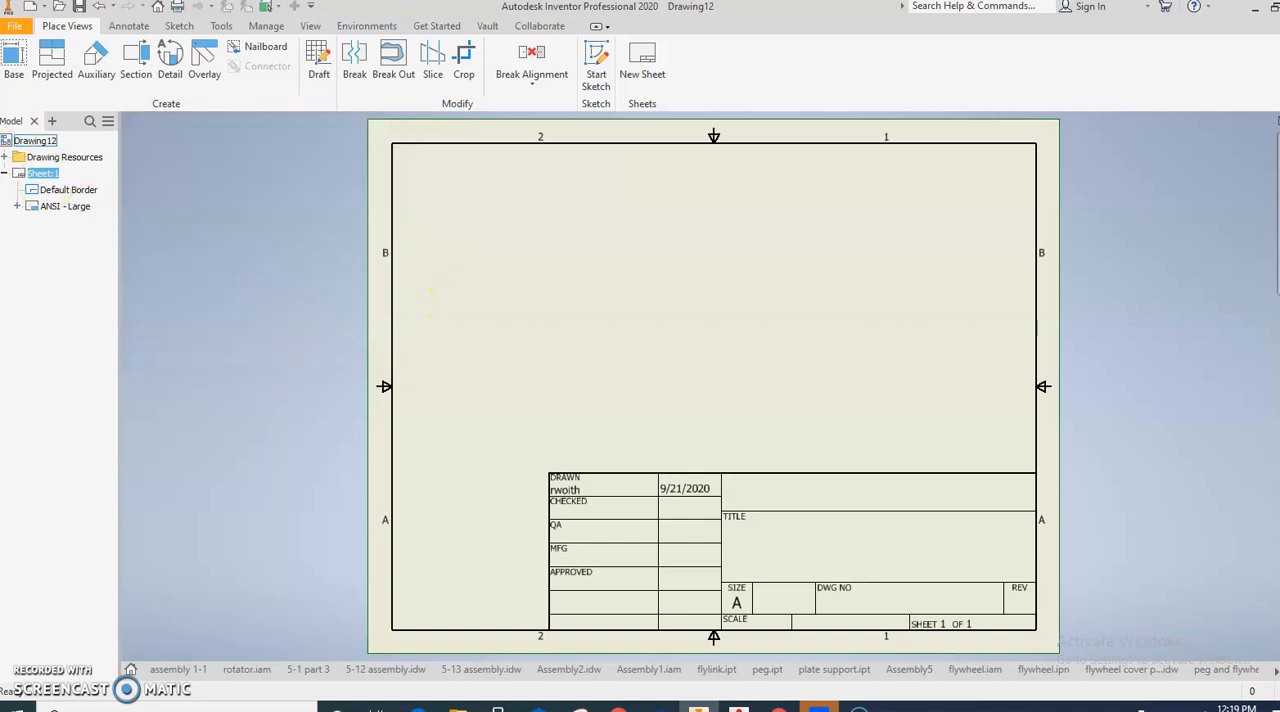
# - Start a base view on the new sheet using plate support.ipt from the Fly wheel folder
pyautogui.click(12, 62)
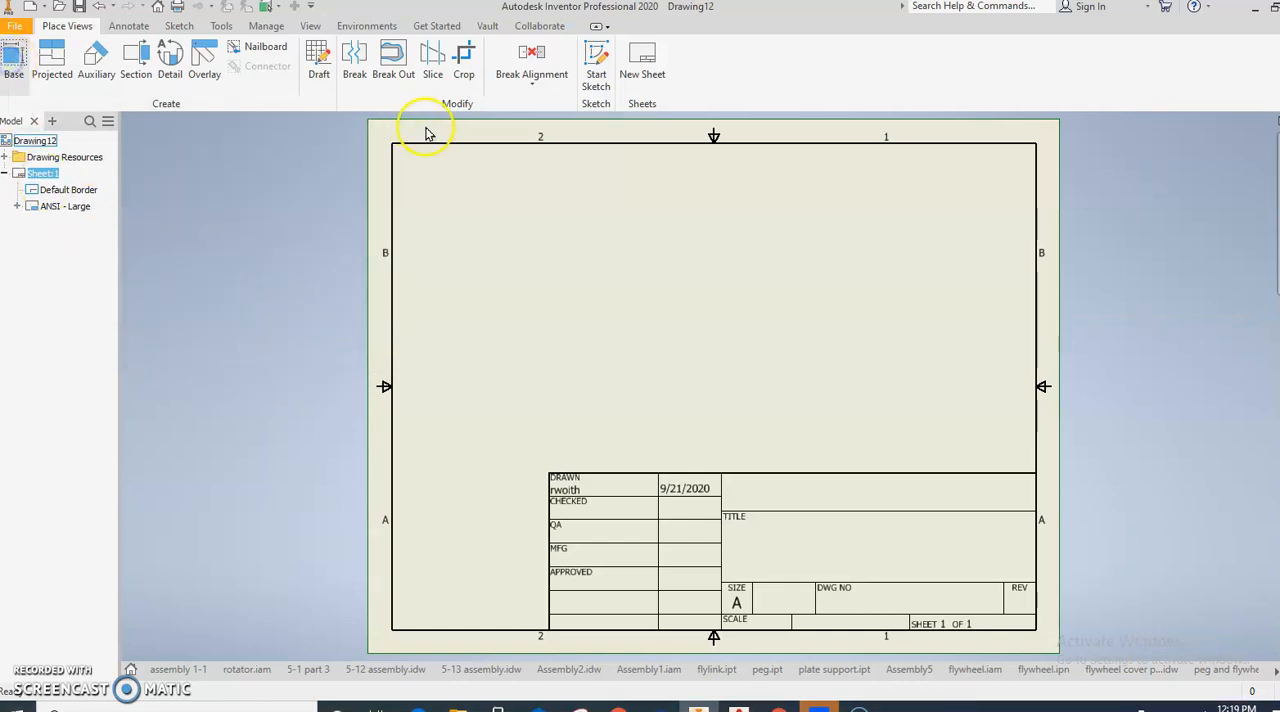
pyautogui.moveTo(148, 176); pyautogui.dragTo(288, 151)
pyautogui.click(325, 213)
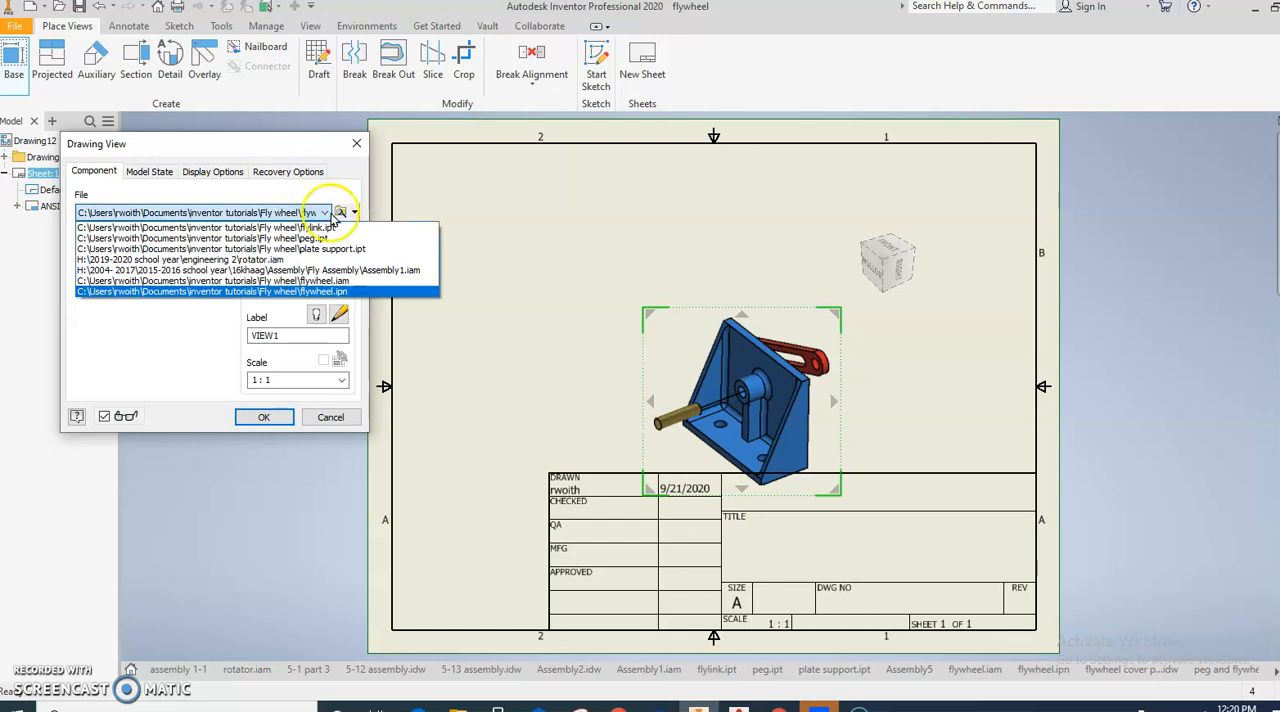
pyautogui.click(331, 249)
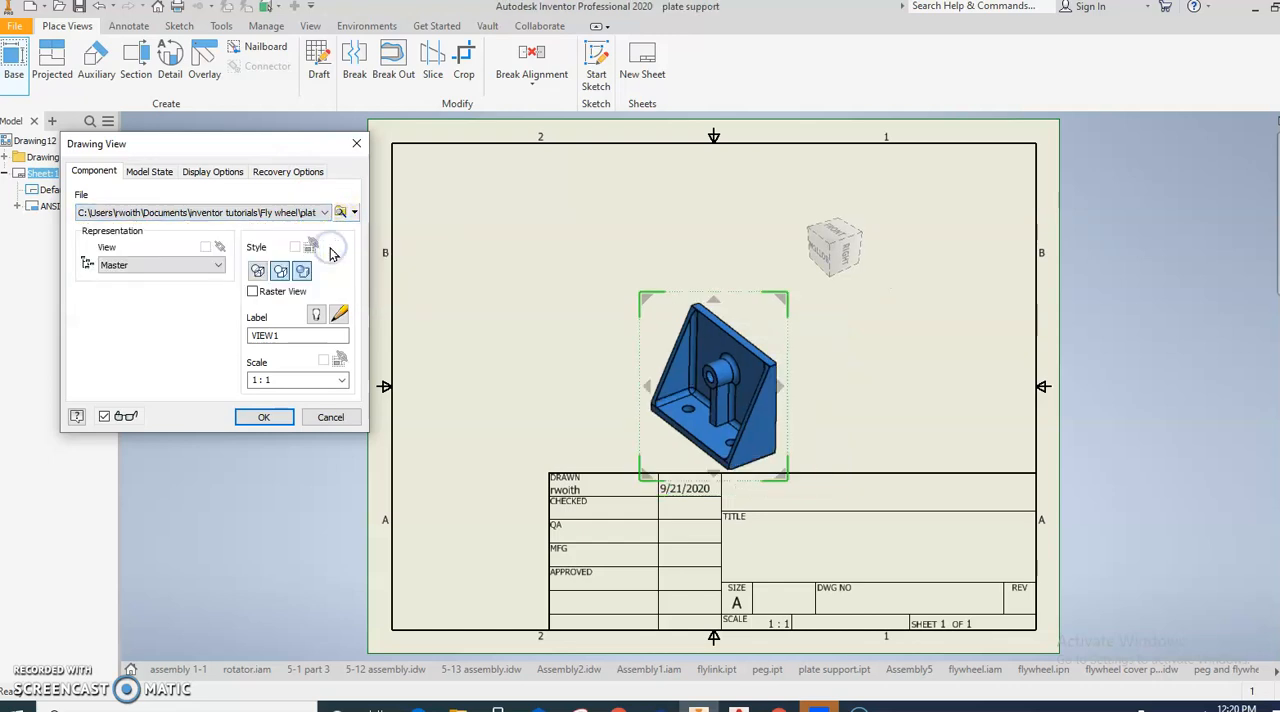
# - Orient the plate support base view to face its boss, and create it at 1:1 with projected top, side and isometric views
pyautogui.click(823, 262)
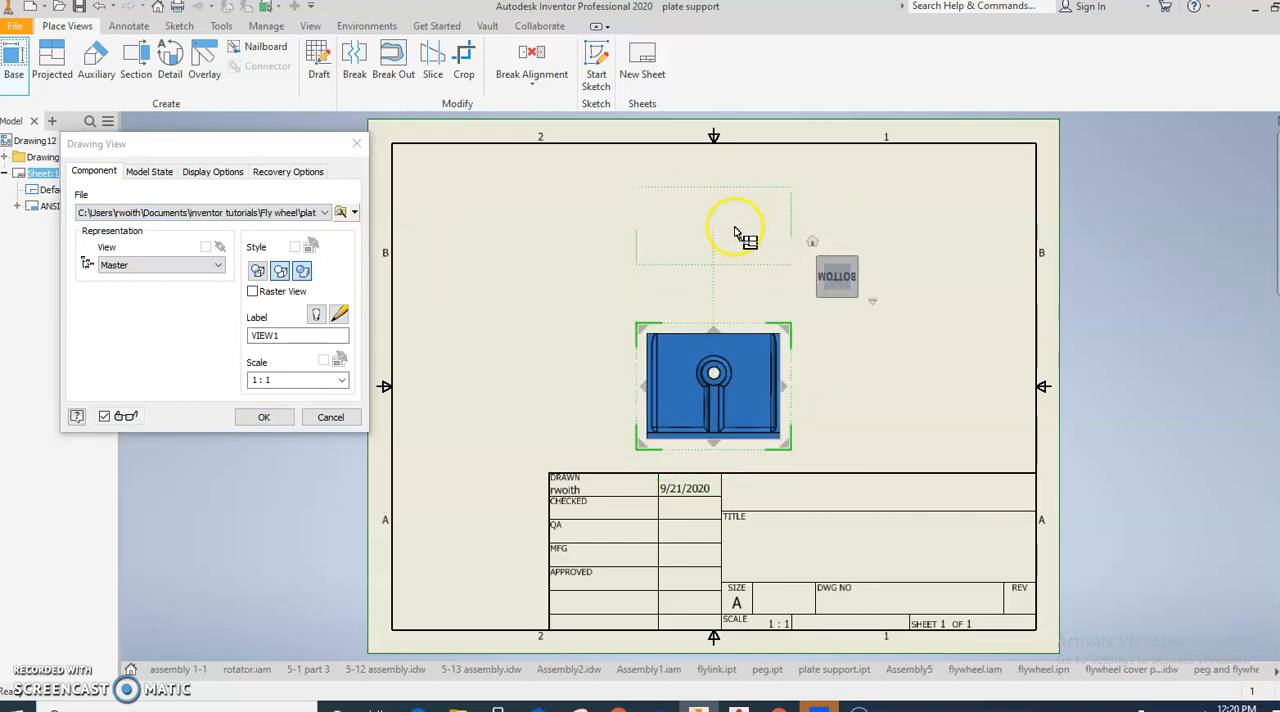
pyautogui.click(900, 366)
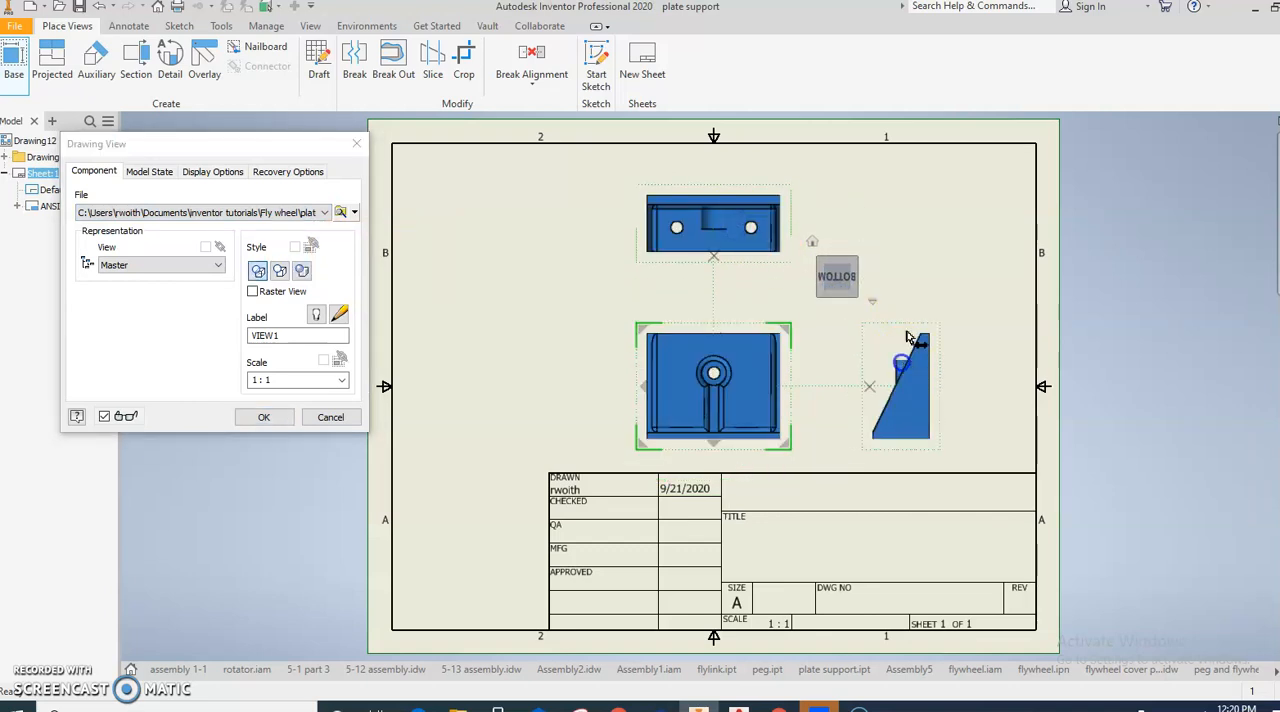
pyautogui.click(926, 236)
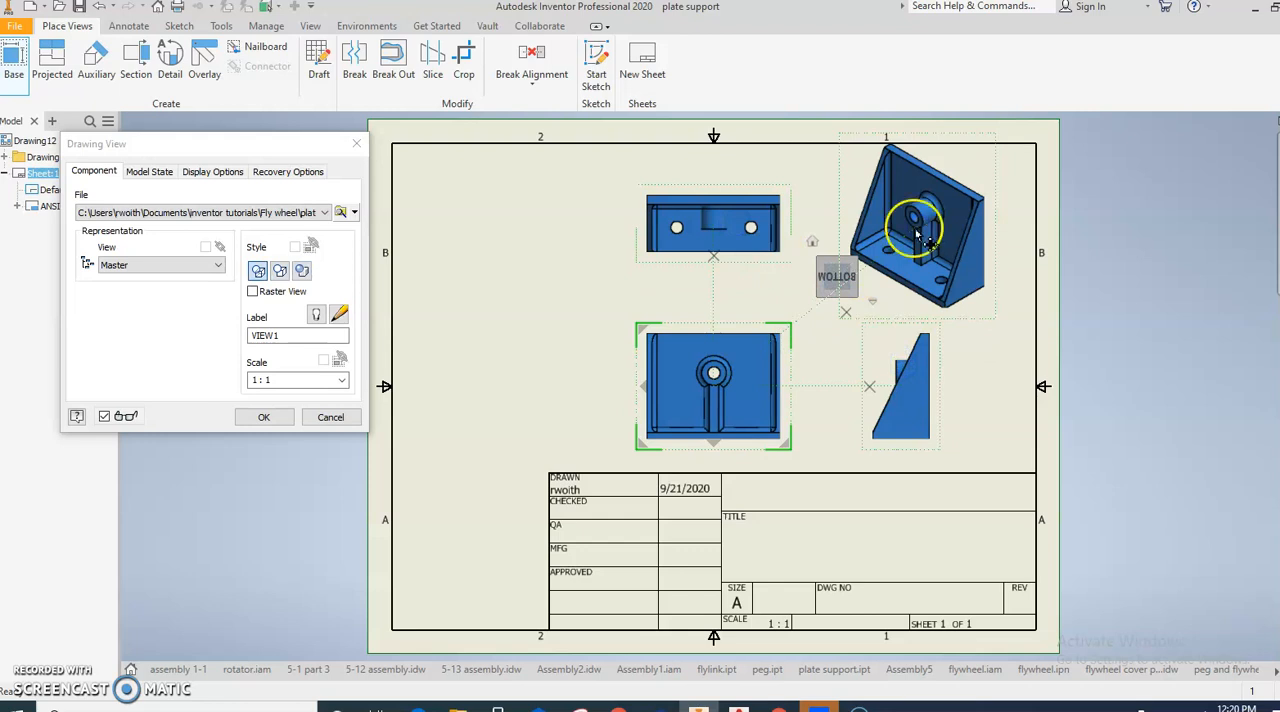
pyautogui.click(260, 418)
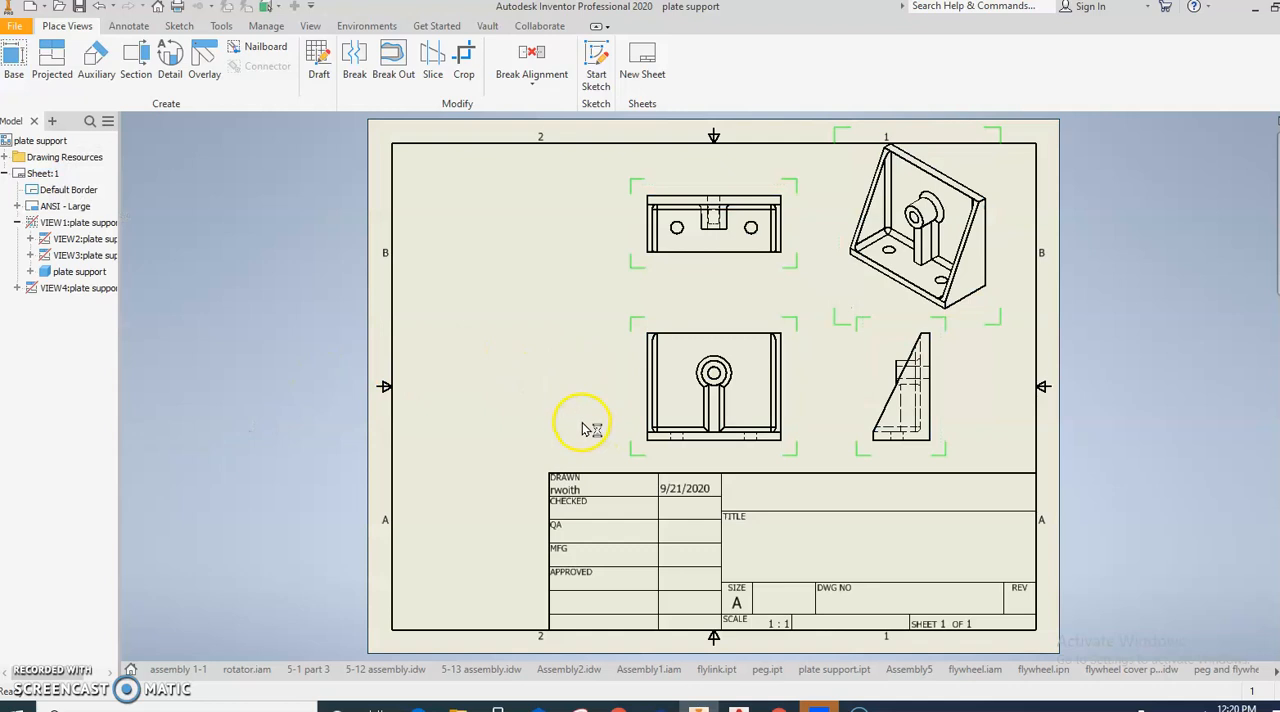
# - Move the plate support's front view farther left with its aligned top view, and shift the side view slightly left
pyautogui.moveTo(644, 402); pyautogui.dragTo(537, 399)
pyautogui.moveTo(866, 368); pyautogui.dragTo(834, 373)
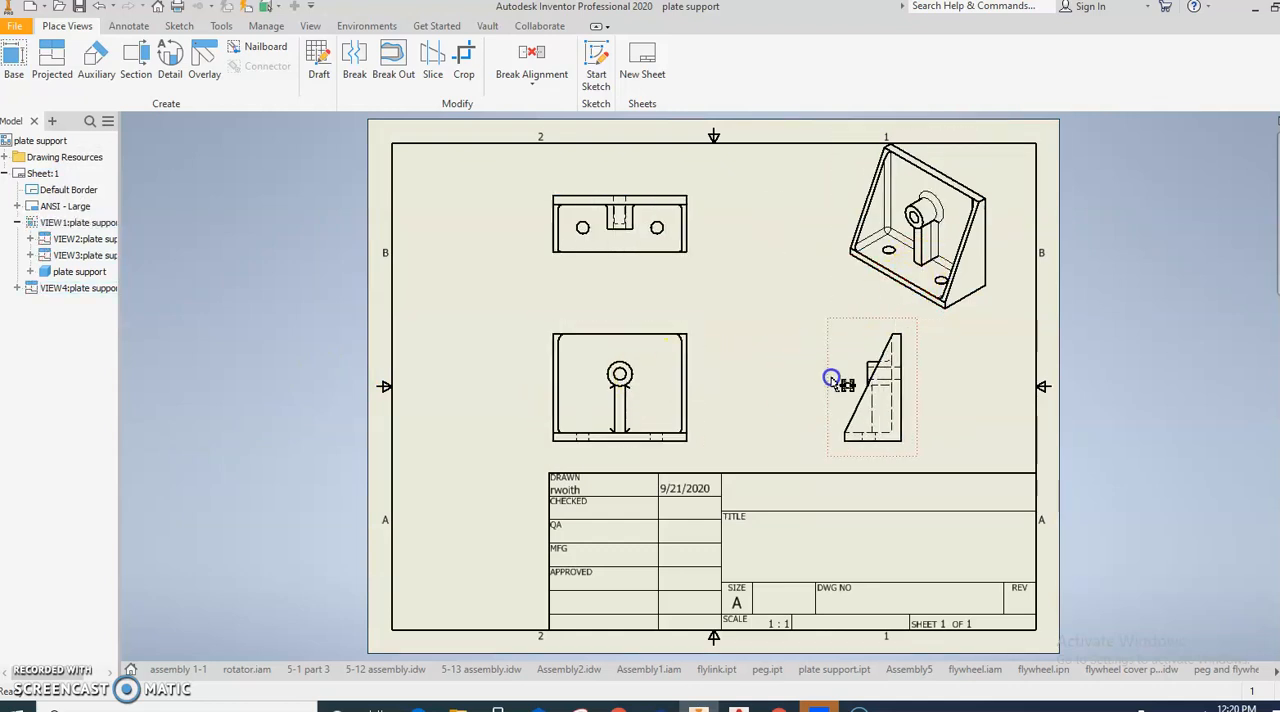
pyautogui.click(670, 341)
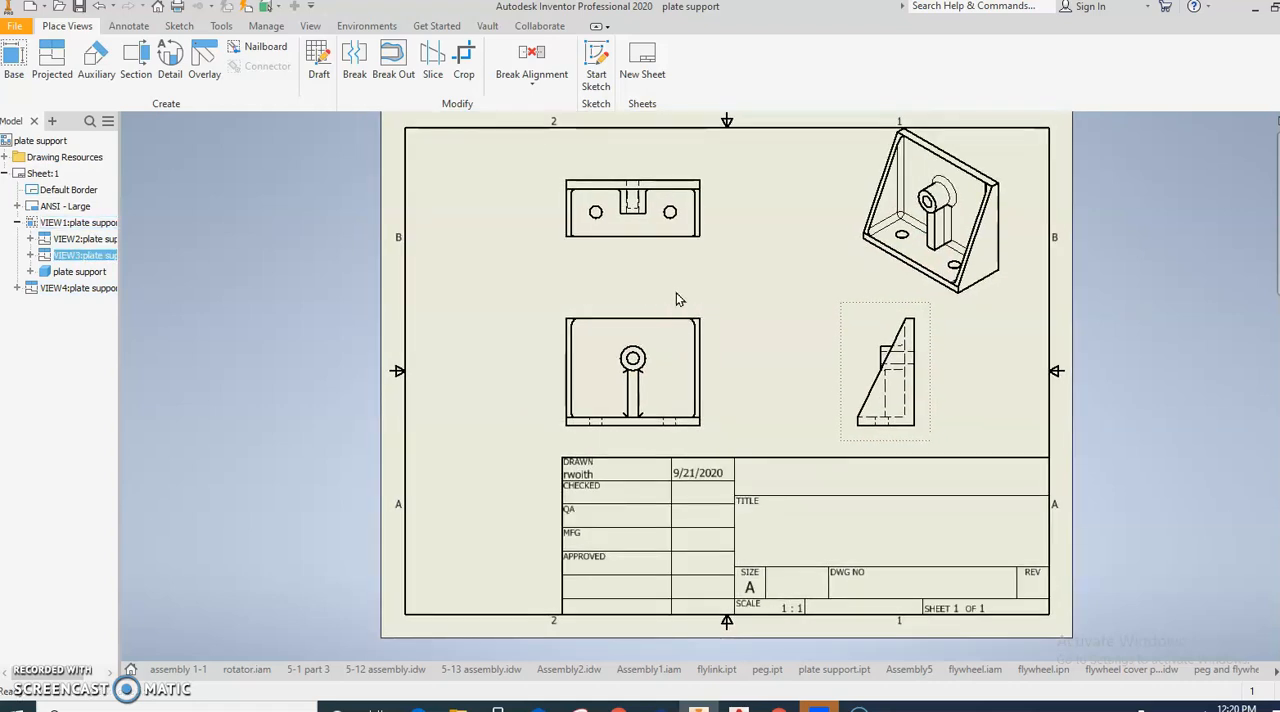
pyautogui.click(331, 200)
pyautogui.click(125, 30)
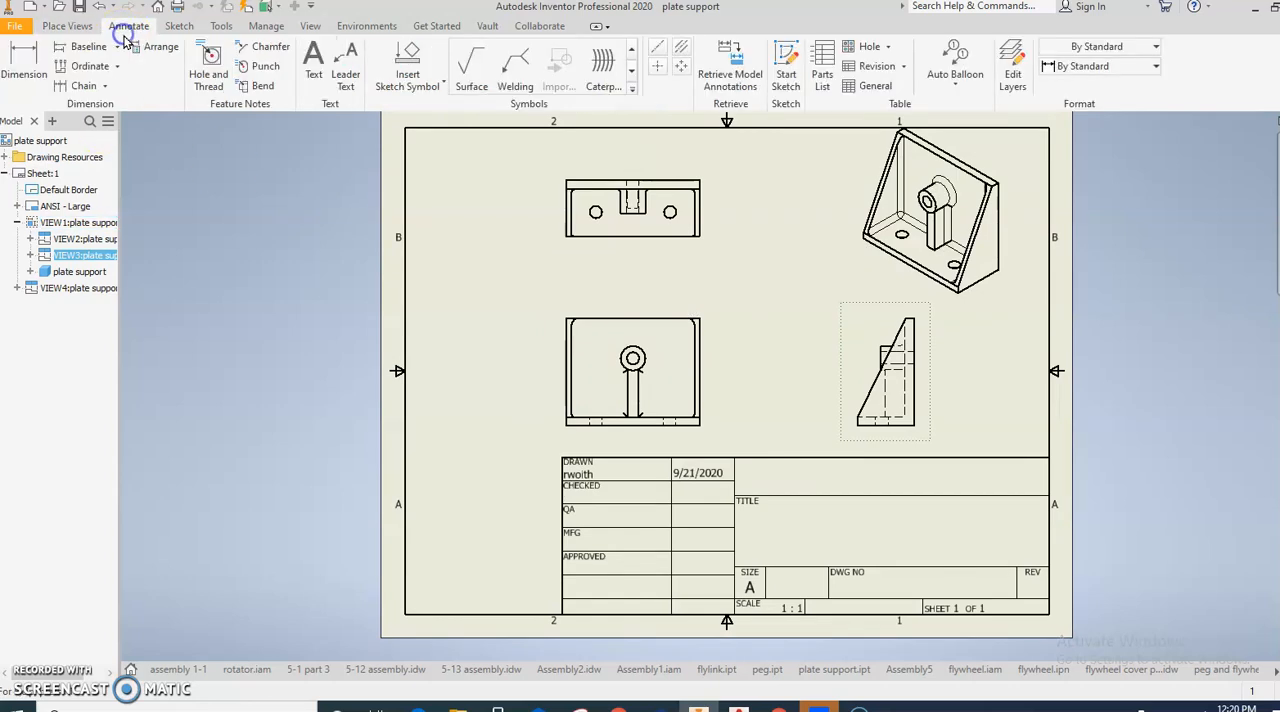
# - Retrieve the model dimensions into the plate support's front view
pyautogui.click(729, 62)
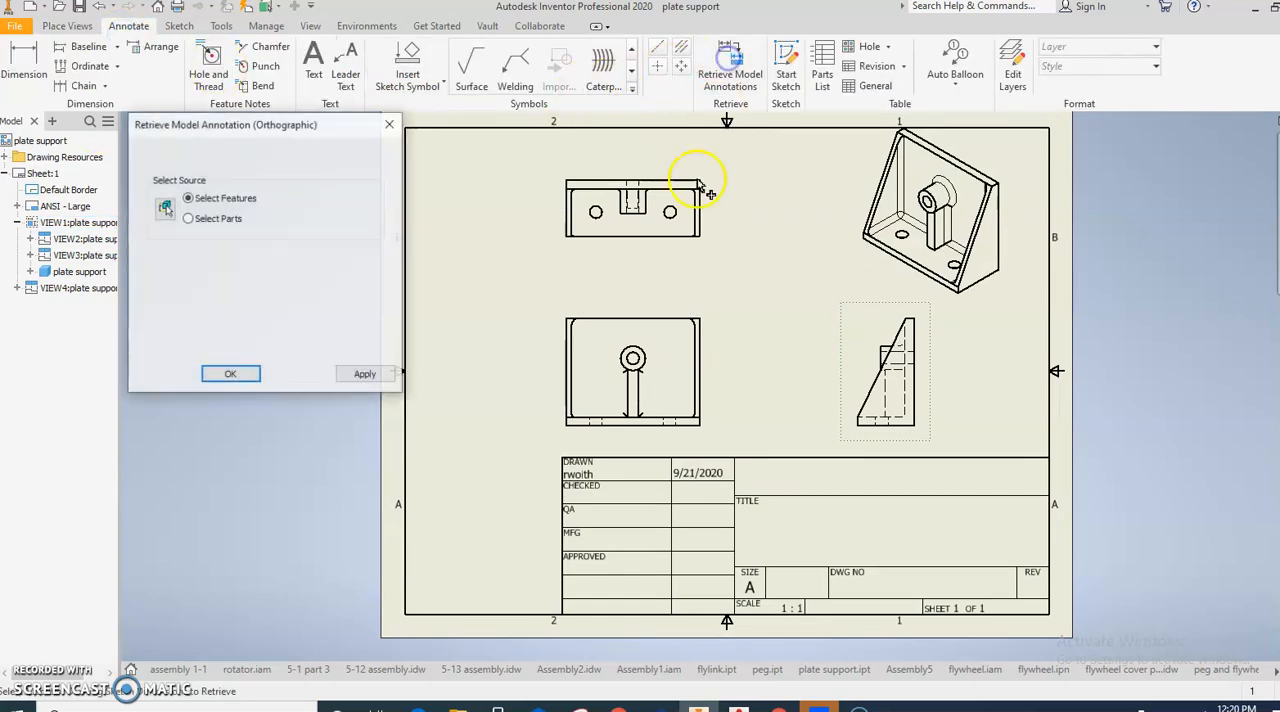
pyautogui.press('Escape')
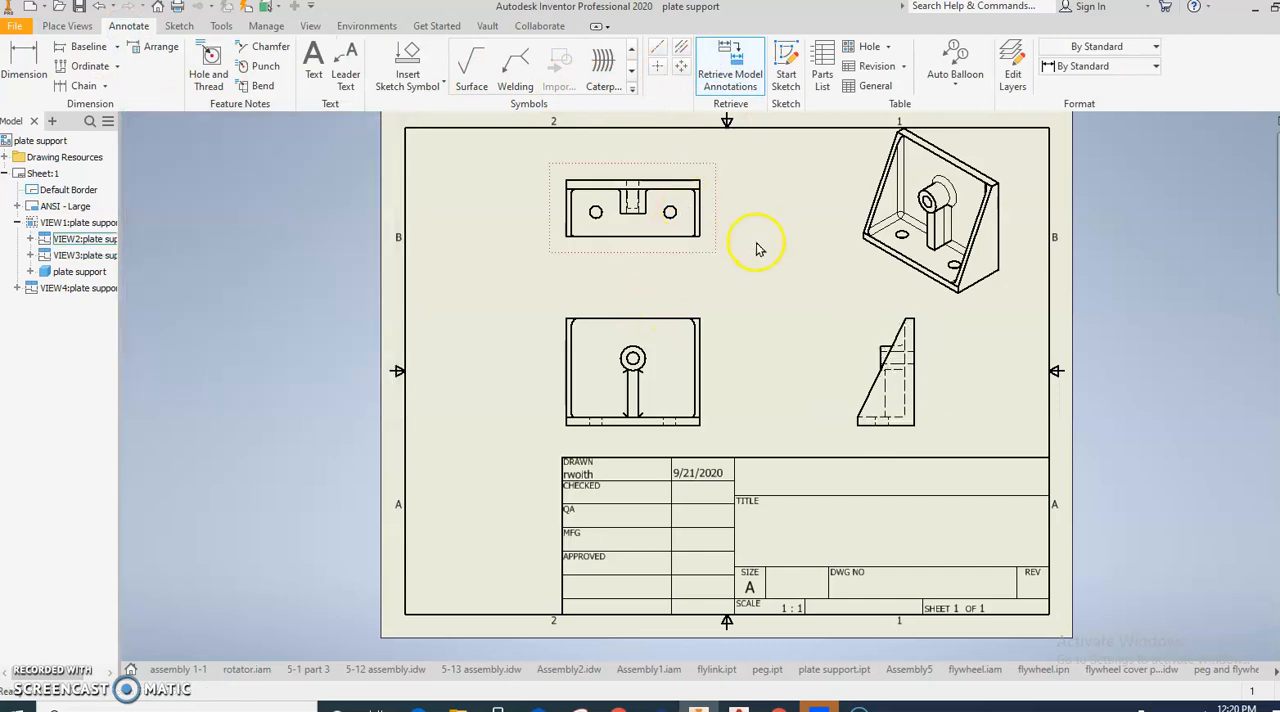
pyautogui.click(708, 348)
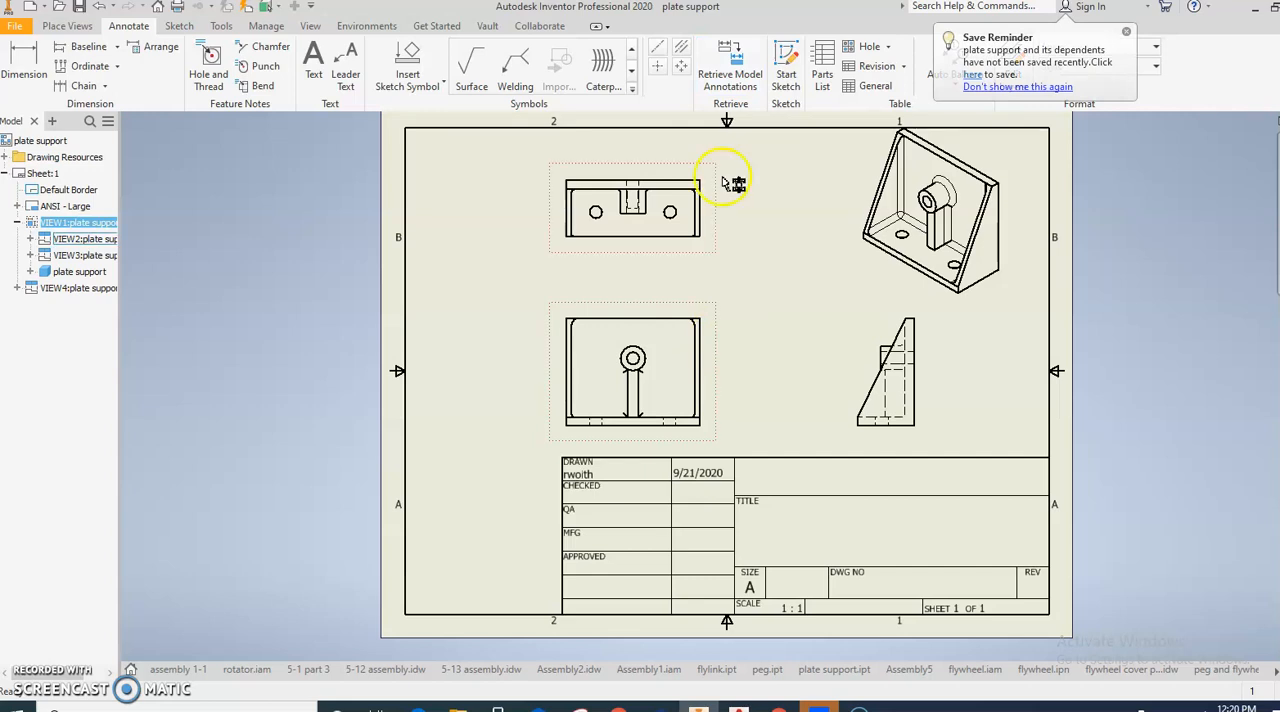
pyautogui.click(730, 65)
pyautogui.click(368, 376)
pyautogui.click(298, 375)
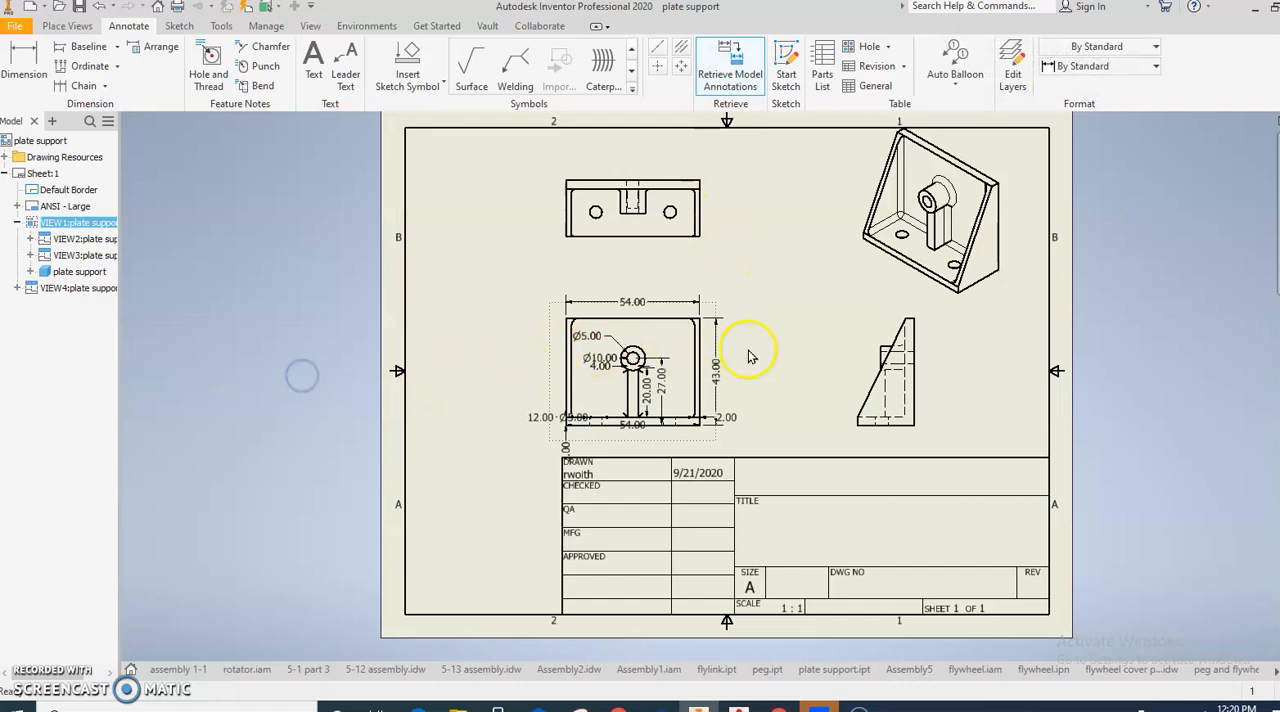
# - Move the front view's 43.00 height dimension farther right and its upper 54.00 width dimension higher above the plate
pyautogui.scroll(3, 750, 357)
pyautogui.moveTo(716, 356); pyautogui.dragTo(759, 360)
pyautogui.moveTo(560, 224); pyautogui.dragTo(565, 187)
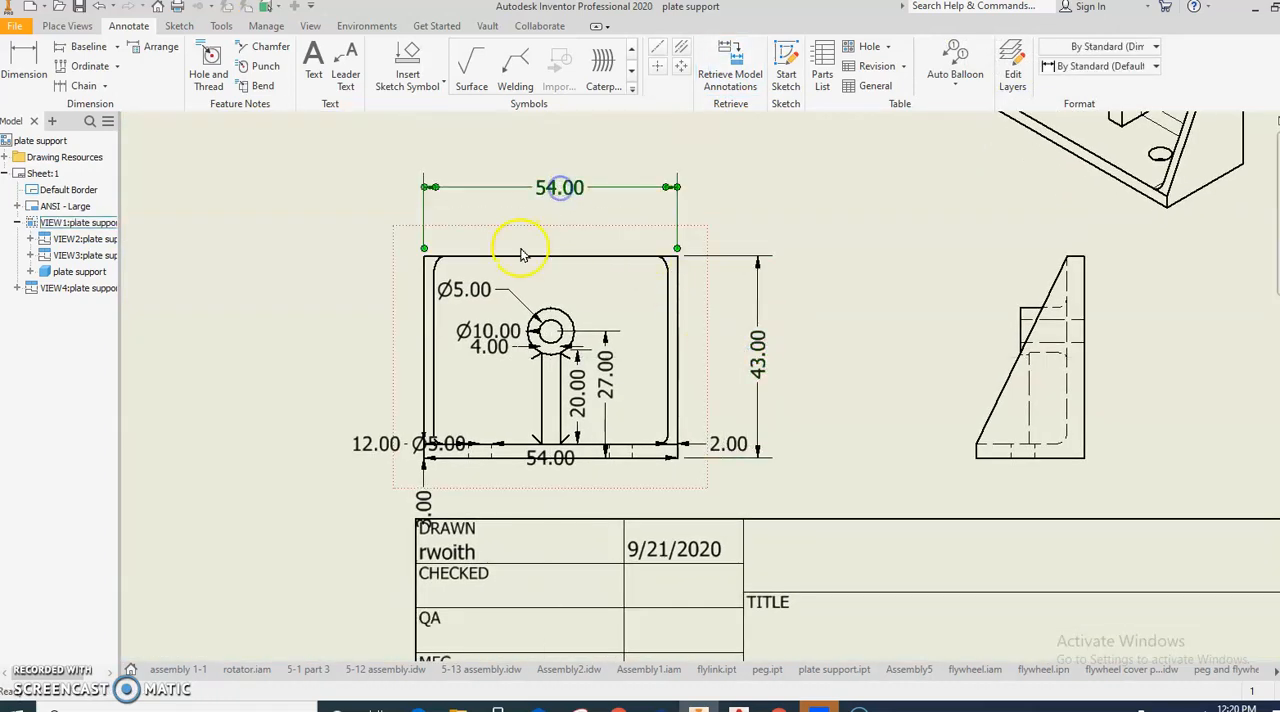
# - Delete the Ø5.00 base hole dimension and the duplicate 54.00 dimension along the base from the front view
pyautogui.click(424, 503)
pyautogui.moveTo(424, 503); pyautogui.dragTo(426, 430)
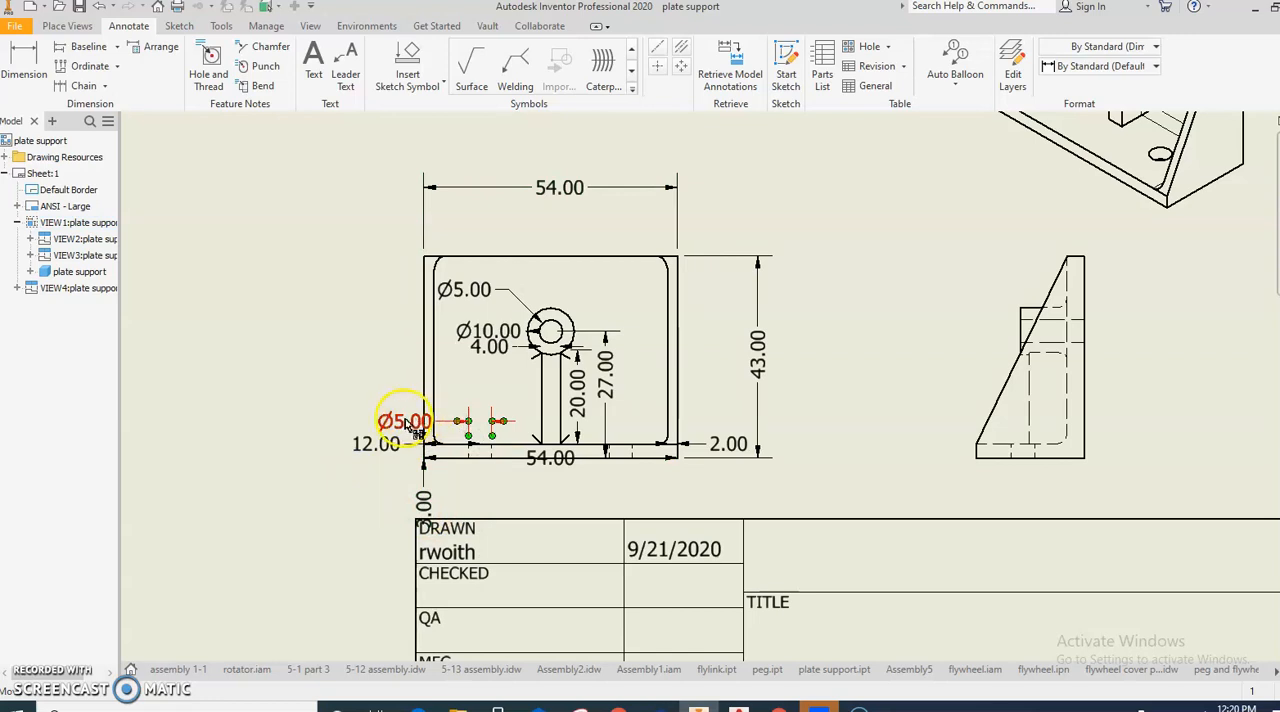
pyautogui.press('Delete')
pyautogui.moveTo(549, 466); pyautogui.dragTo(546, 495)
pyautogui.press('Delete')
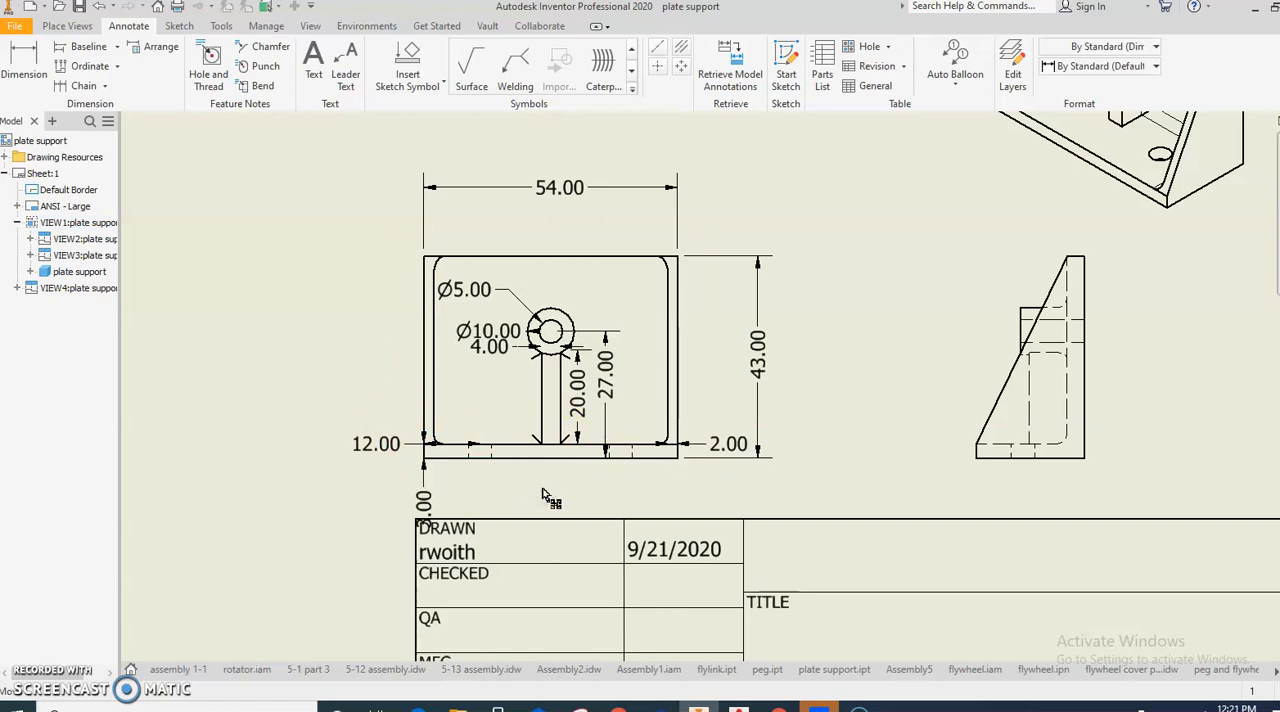
# - Move the 27.00 boss height dimension outside the plate's right edge and the 20.00 rib height outside its left edge
pyautogui.click(604, 440)
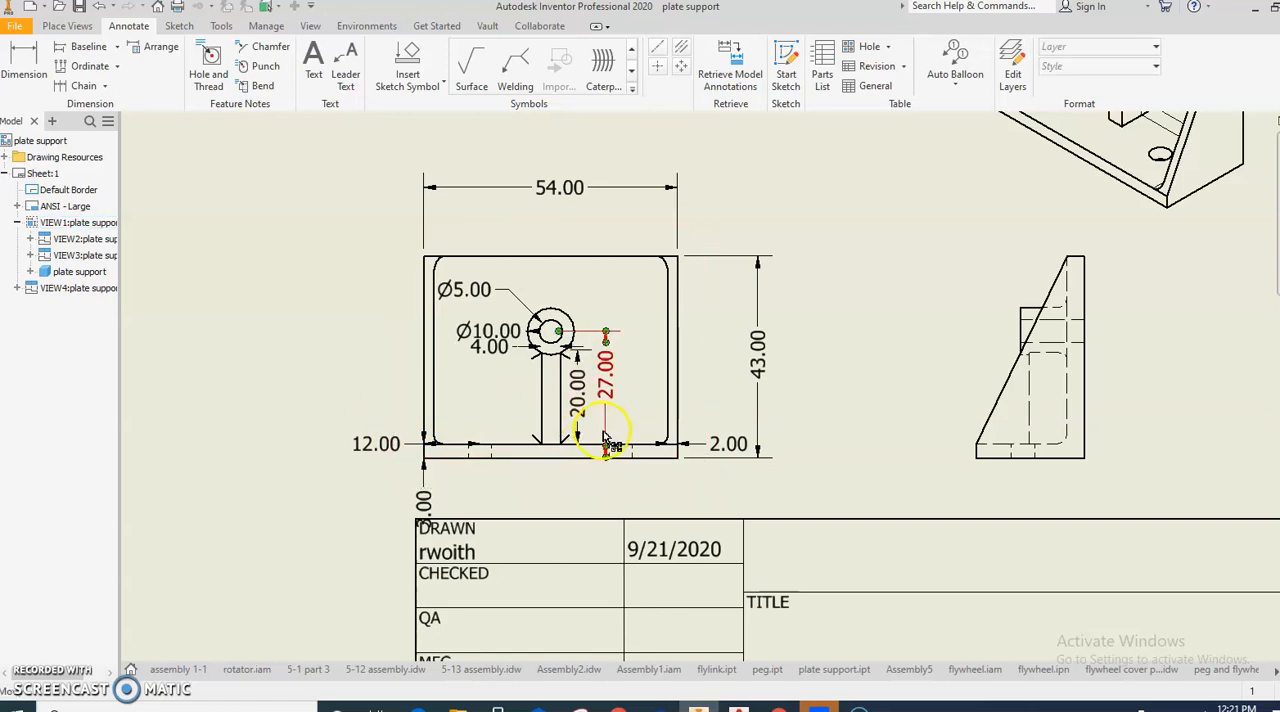
pyautogui.moveTo(605, 420); pyautogui.dragTo(710, 406)
pyautogui.click(583, 398)
pyautogui.moveTo(585, 400); pyautogui.dragTo(338, 385)
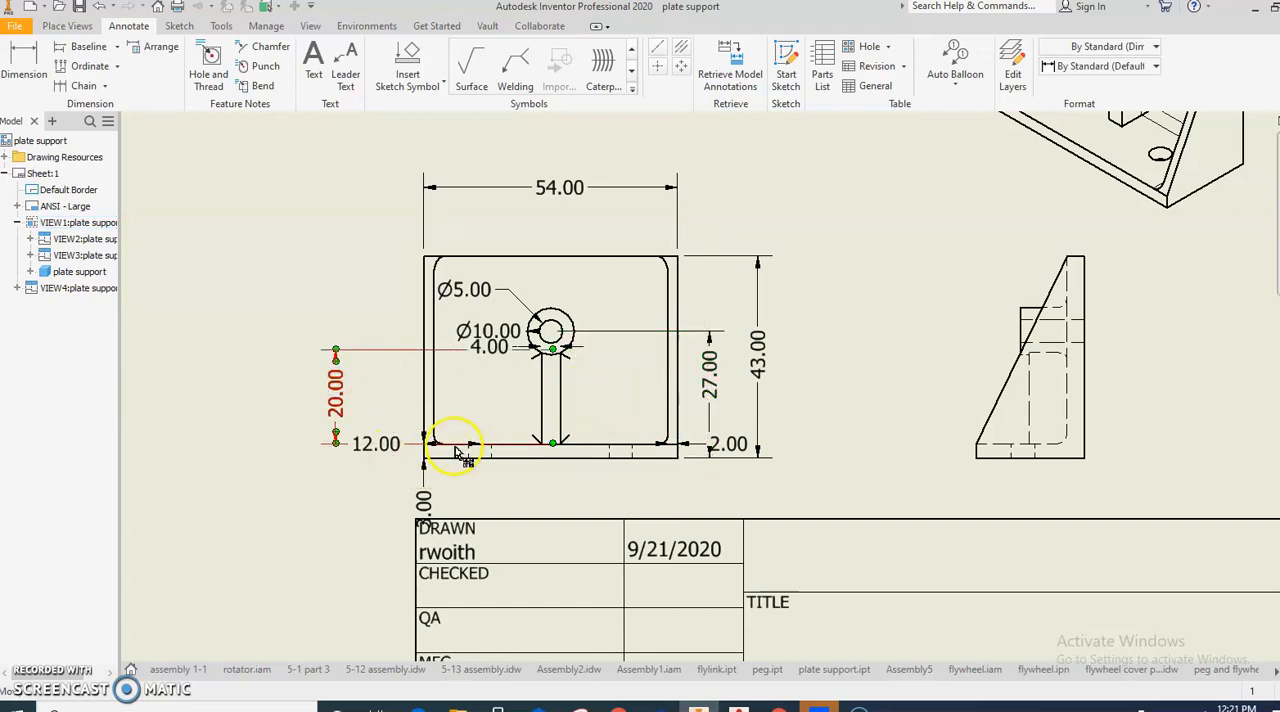
pyautogui.click(381, 448)
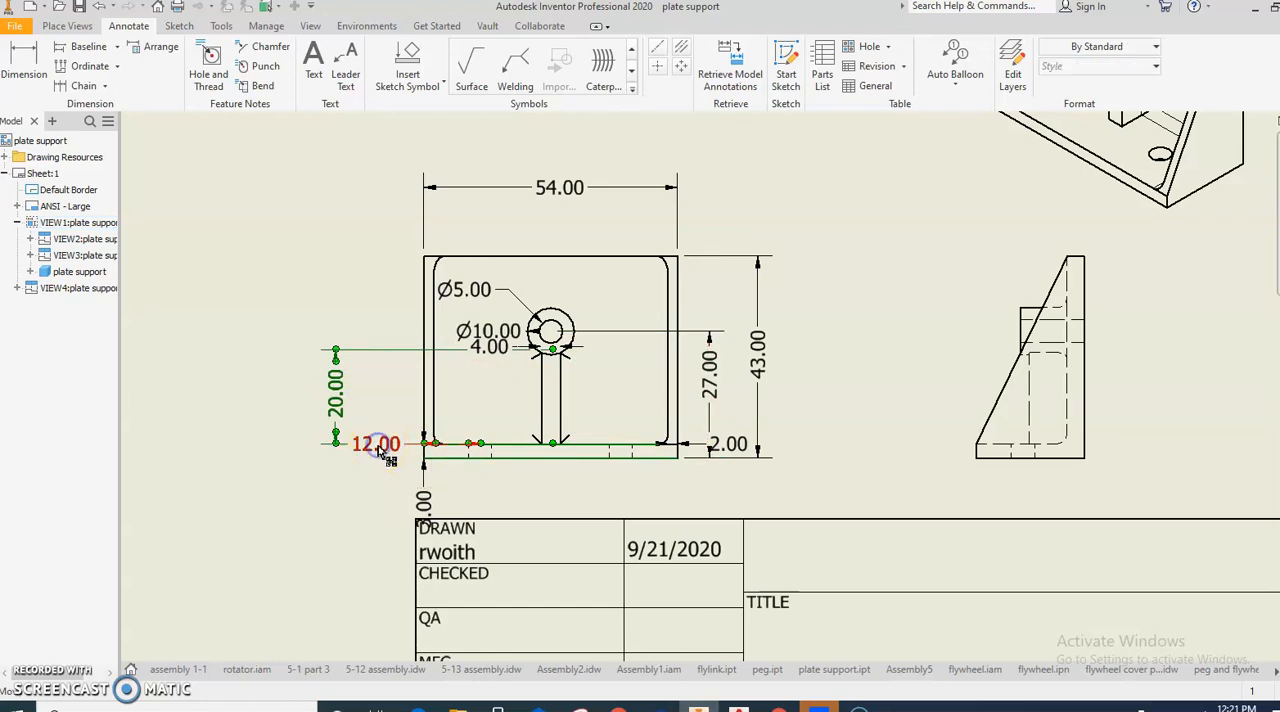
pyautogui.press('Delete')
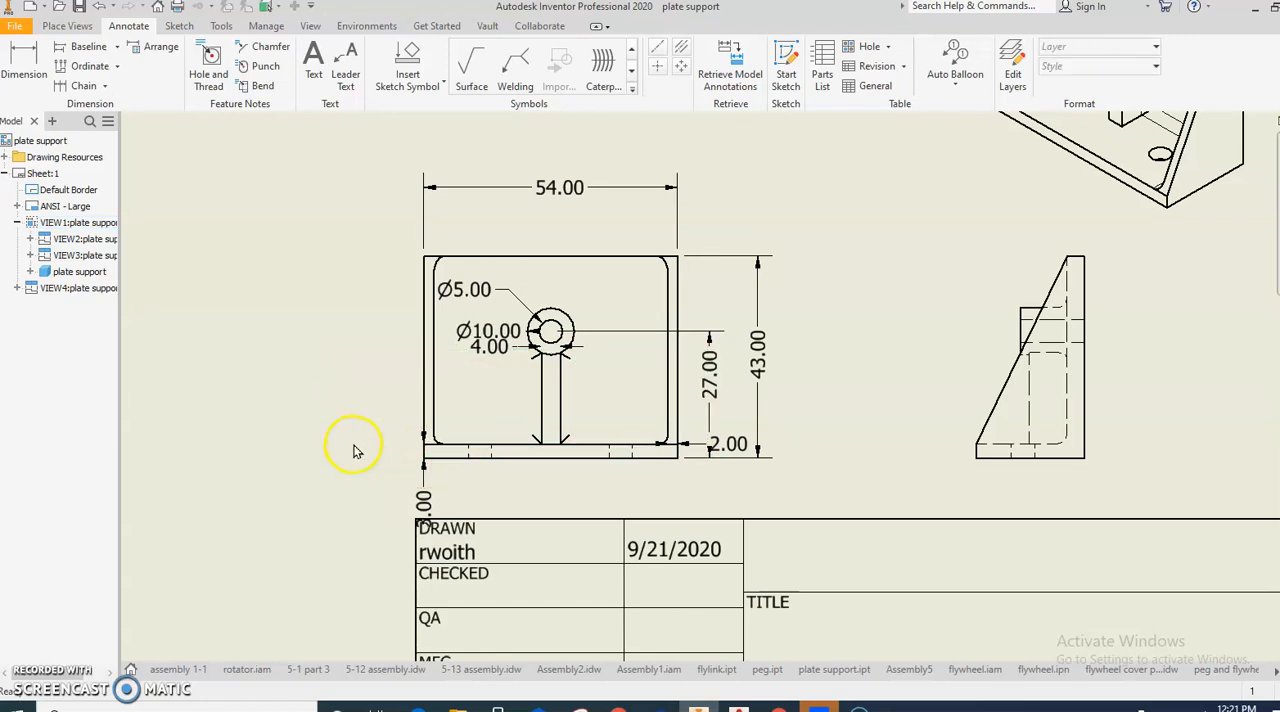
pyautogui.hotkey('ctrl', 'z')
# - Delete only the 12.00 hole offset dimension from the front view and move the 4.00 rib width dimension below the base
pyautogui.click(395, 444)
pyautogui.press('Delete')
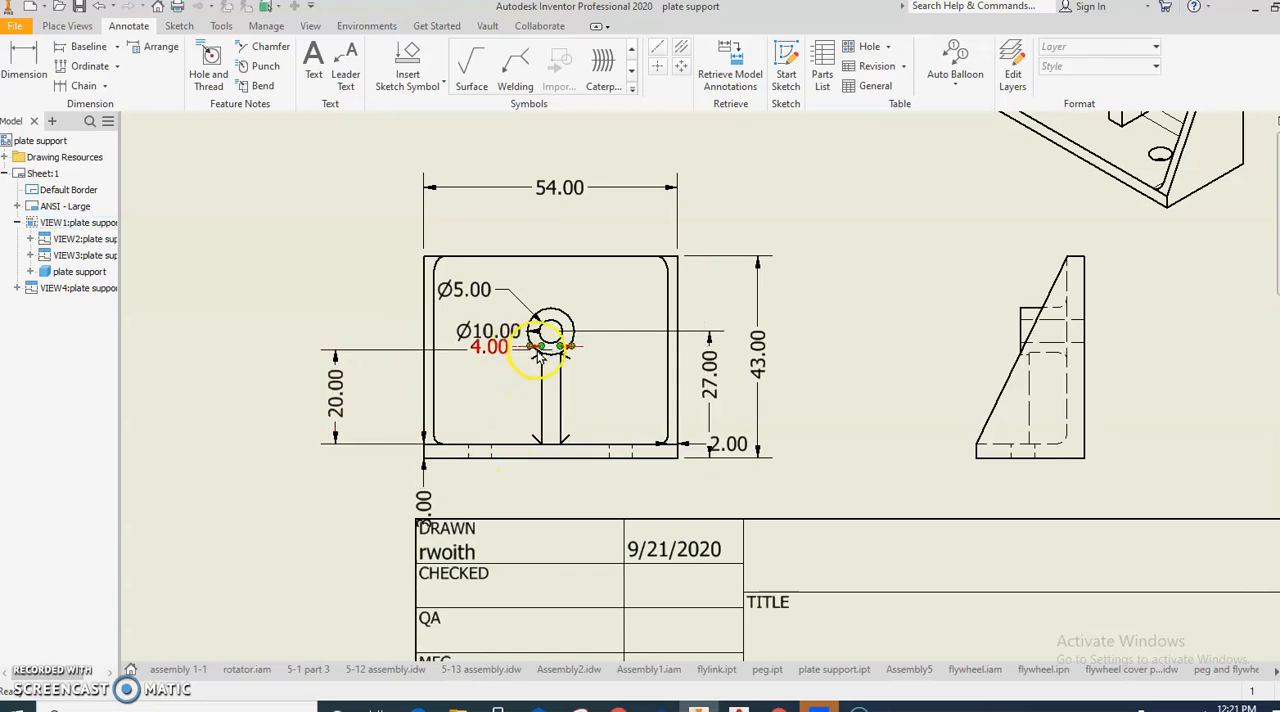
pyautogui.moveTo(495, 346); pyautogui.dragTo(514, 490)
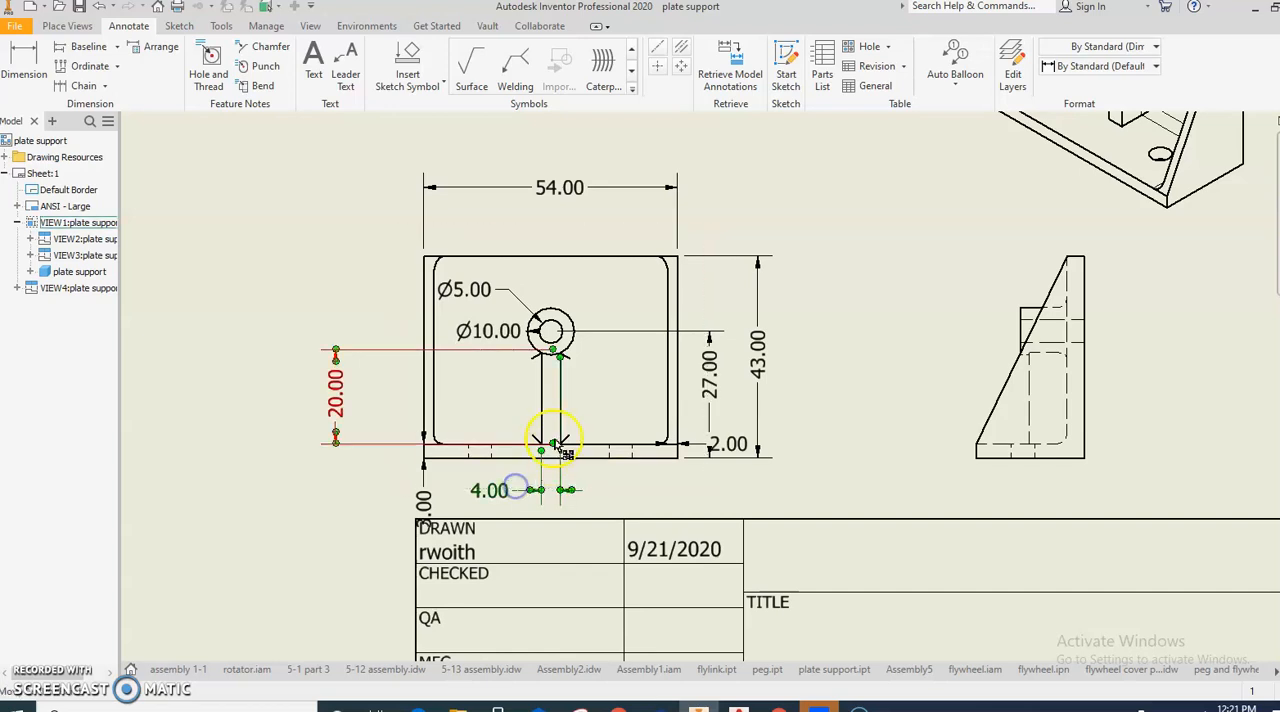
pyautogui.moveTo(558, 362); pyautogui.dragTo(562, 450)
# - Move the boss's Ø10.00 and Ø5.00 dimensions left of the plate, and the 2.00 and 3.00 wall thickness dimensions below the base
pyautogui.moveTo(471, 328); pyautogui.dragTo(353, 331)
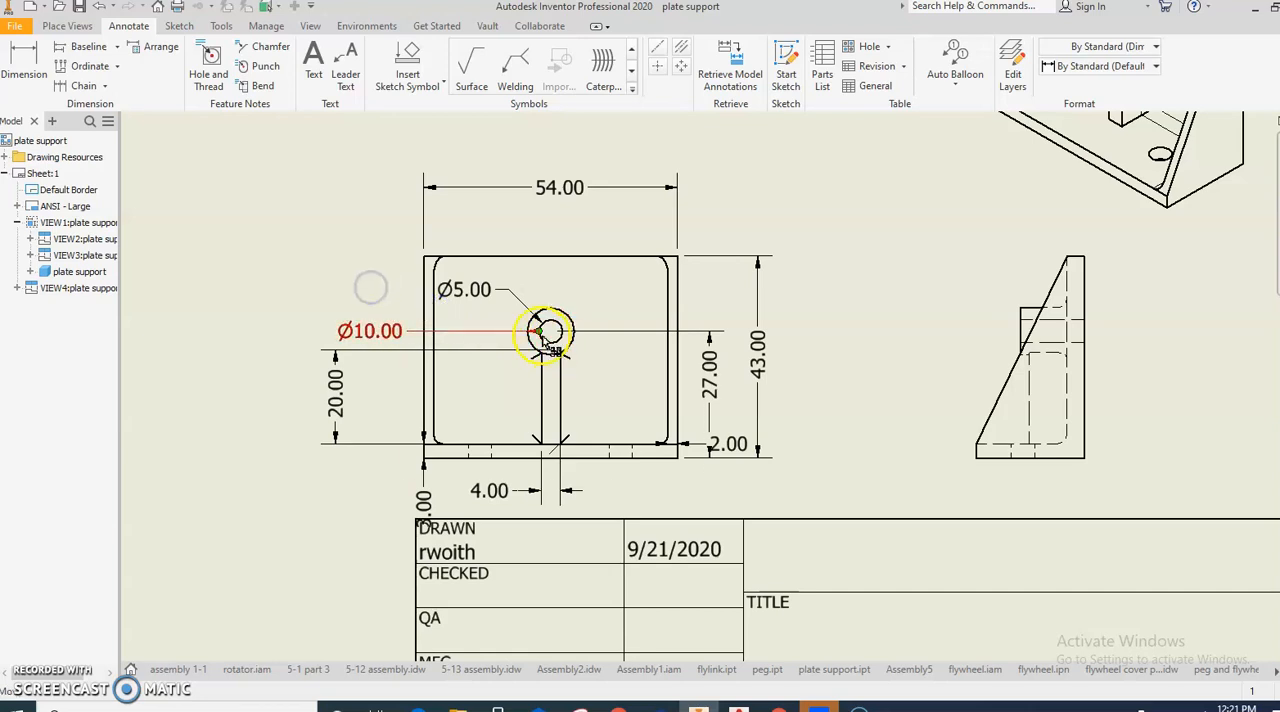
pyautogui.moveTo(540, 332); pyautogui.dragTo(363, 252)
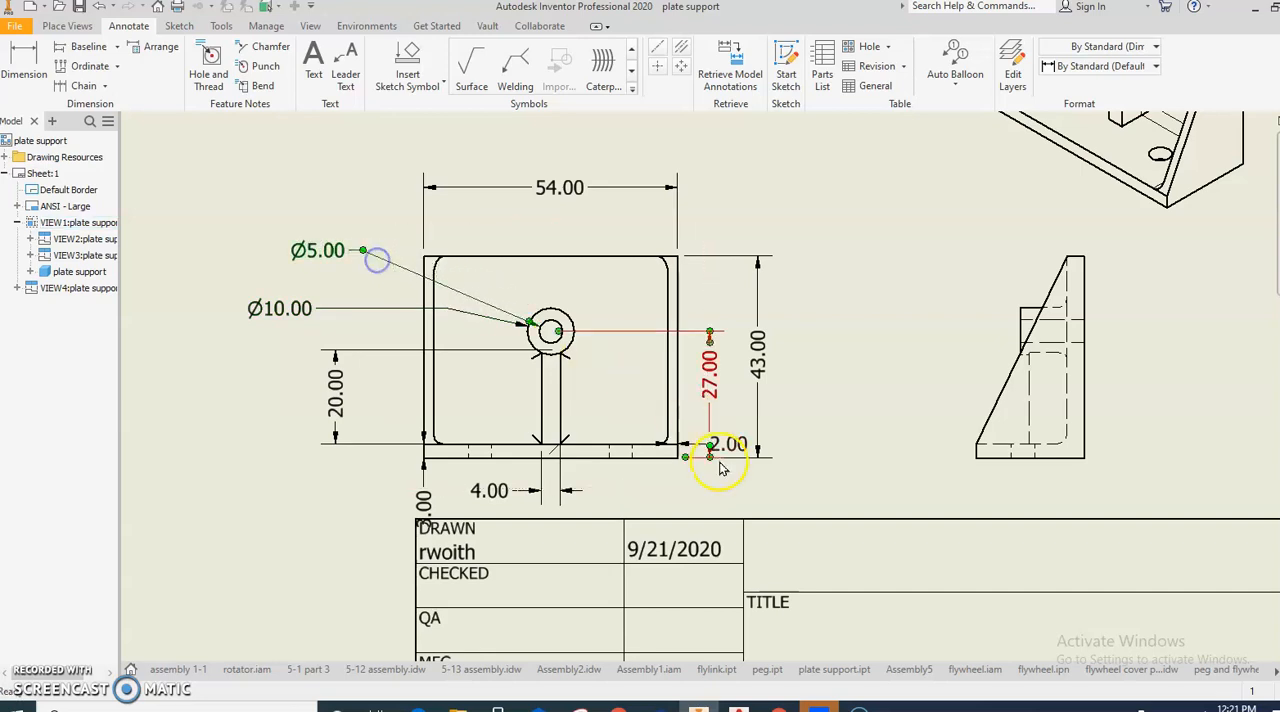
pyautogui.moveTo(700, 447); pyautogui.dragTo(698, 478)
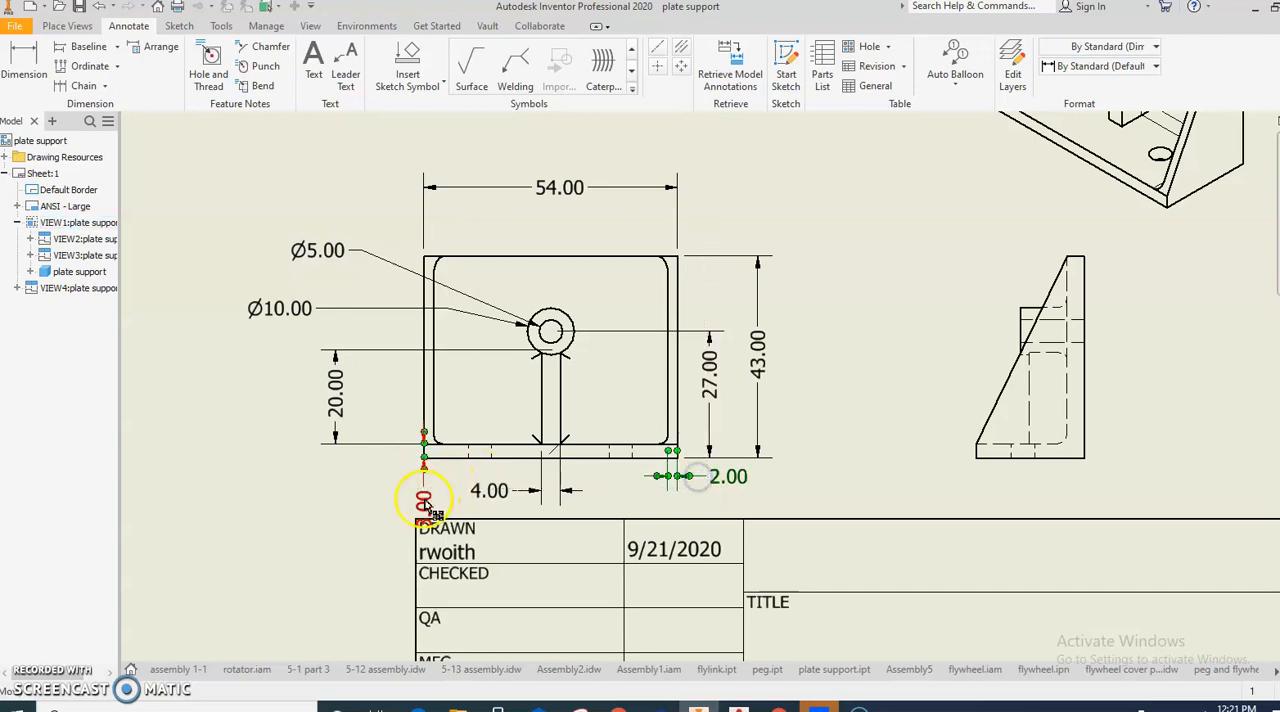
pyautogui.moveTo(405, 487); pyautogui.dragTo(416, 488)
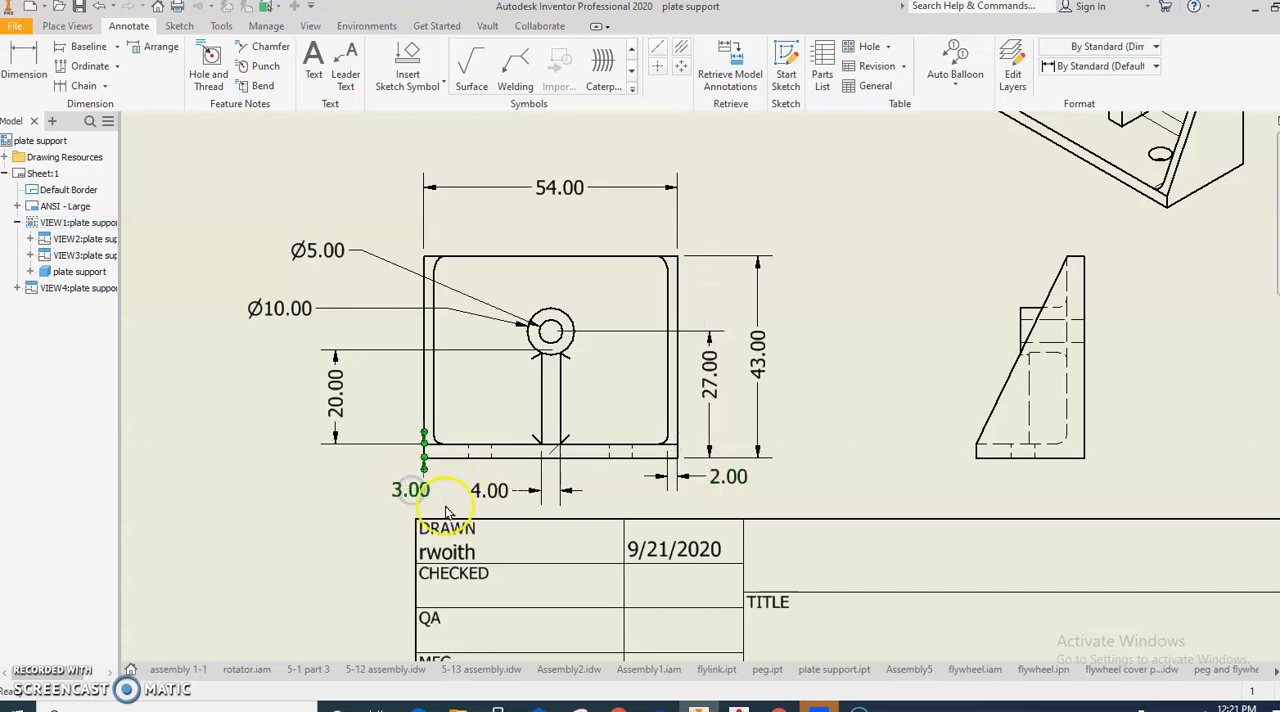
pyautogui.click(295, 516)
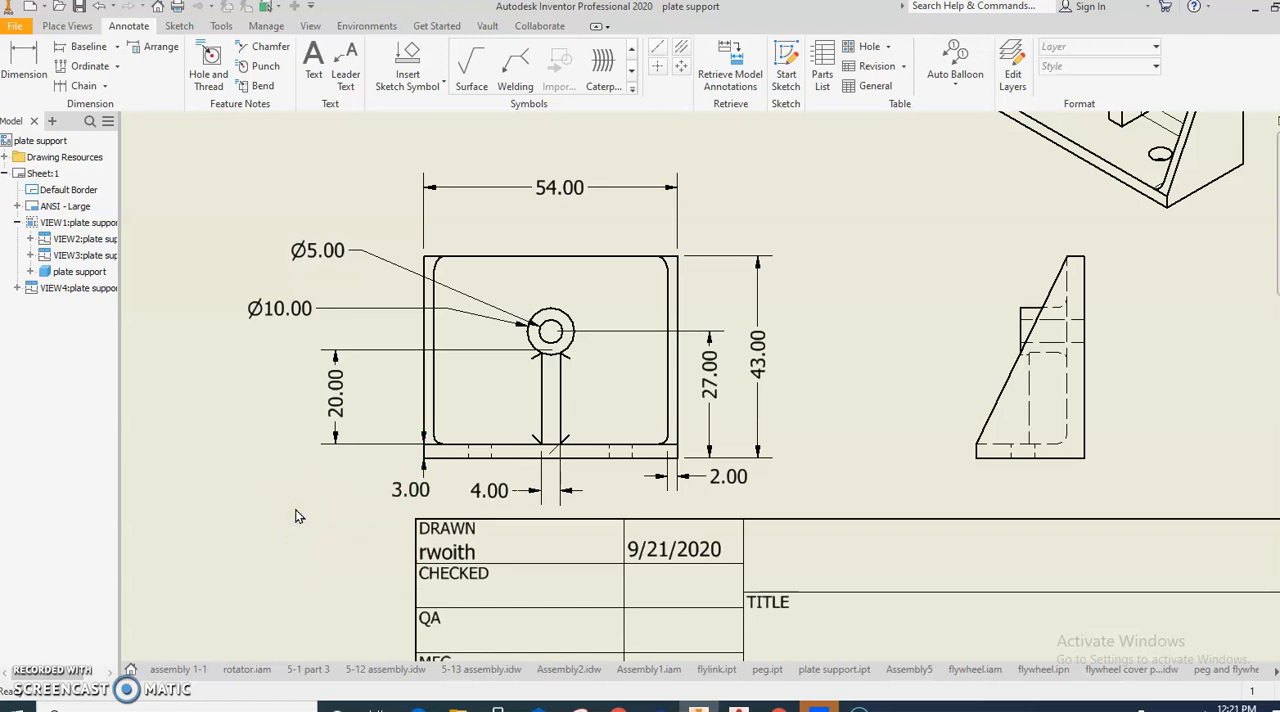
# - Dimension the horizontal distance from the boss centre to the plate's right edge, placed beneath the overall width dimension with default text
pyautogui.press('d')
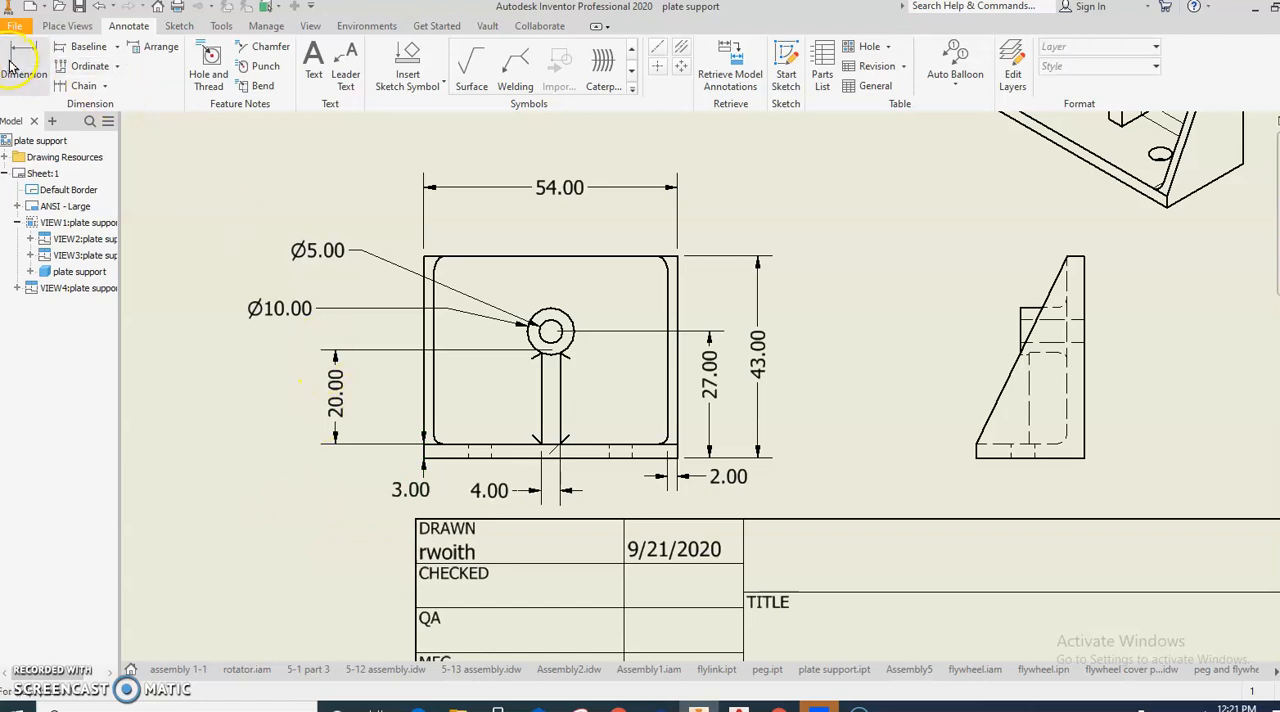
pyautogui.click(550, 333)
pyautogui.click(673, 312)
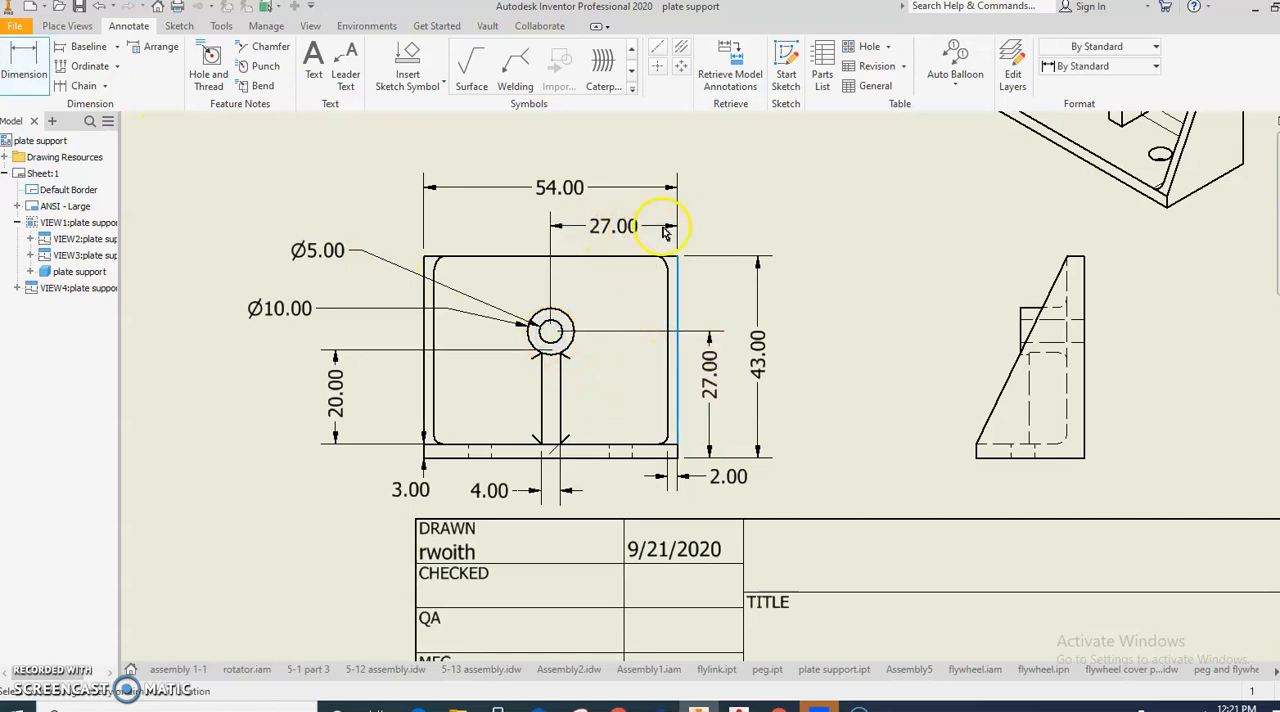
pyautogui.click(671, 227)
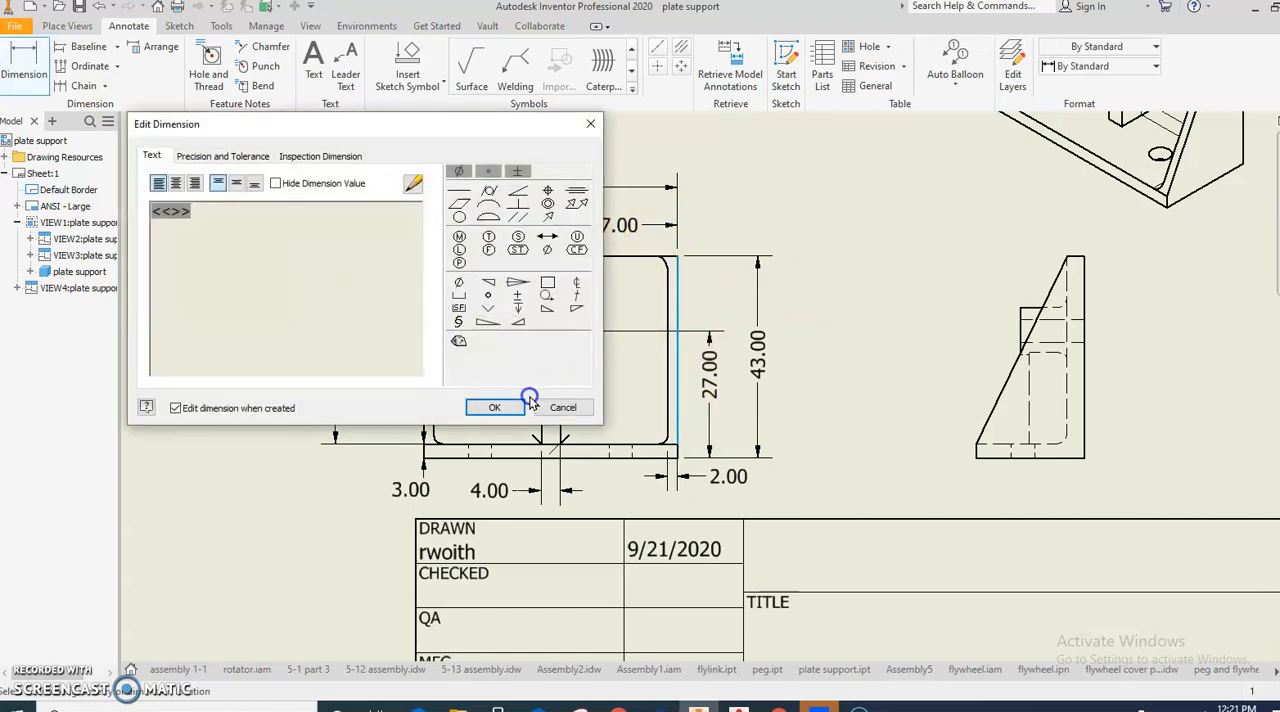
pyautogui.click(497, 402)
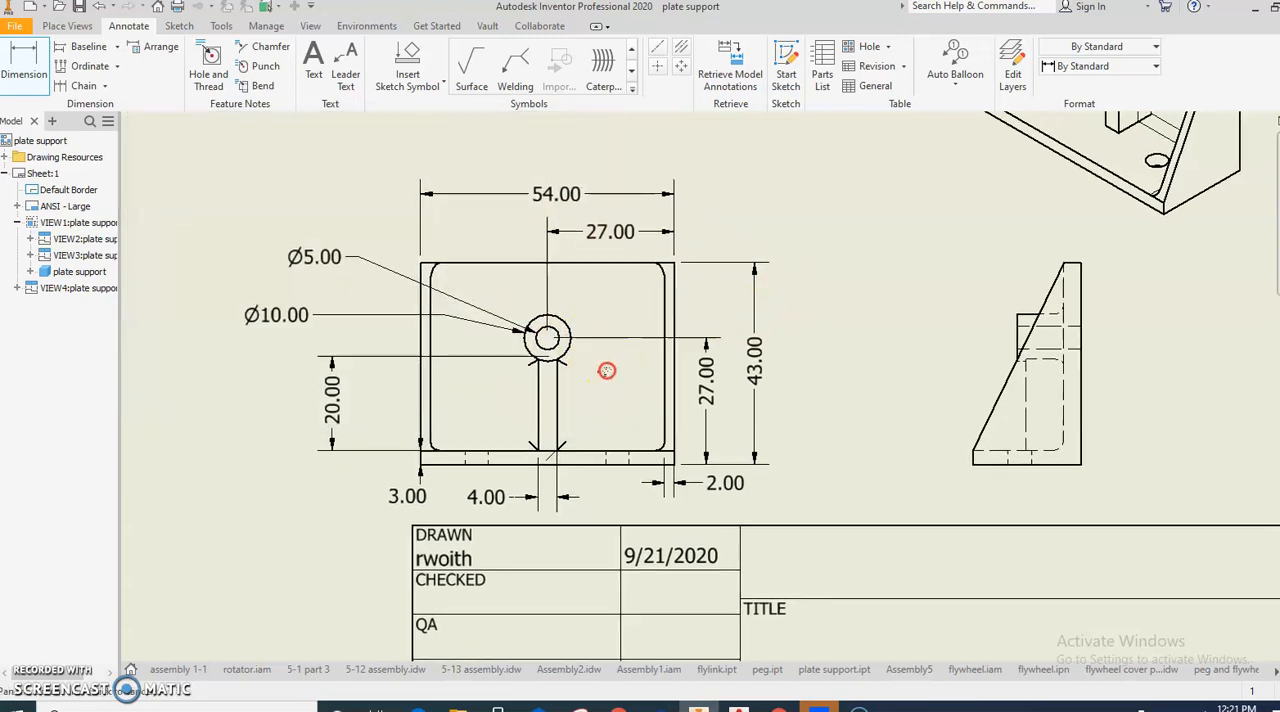
# - Retrieve the model dimensions into the plate support's top view
pyautogui.scroll(-3, 606, 366)
pyautogui.scroll(3, 565, 316)
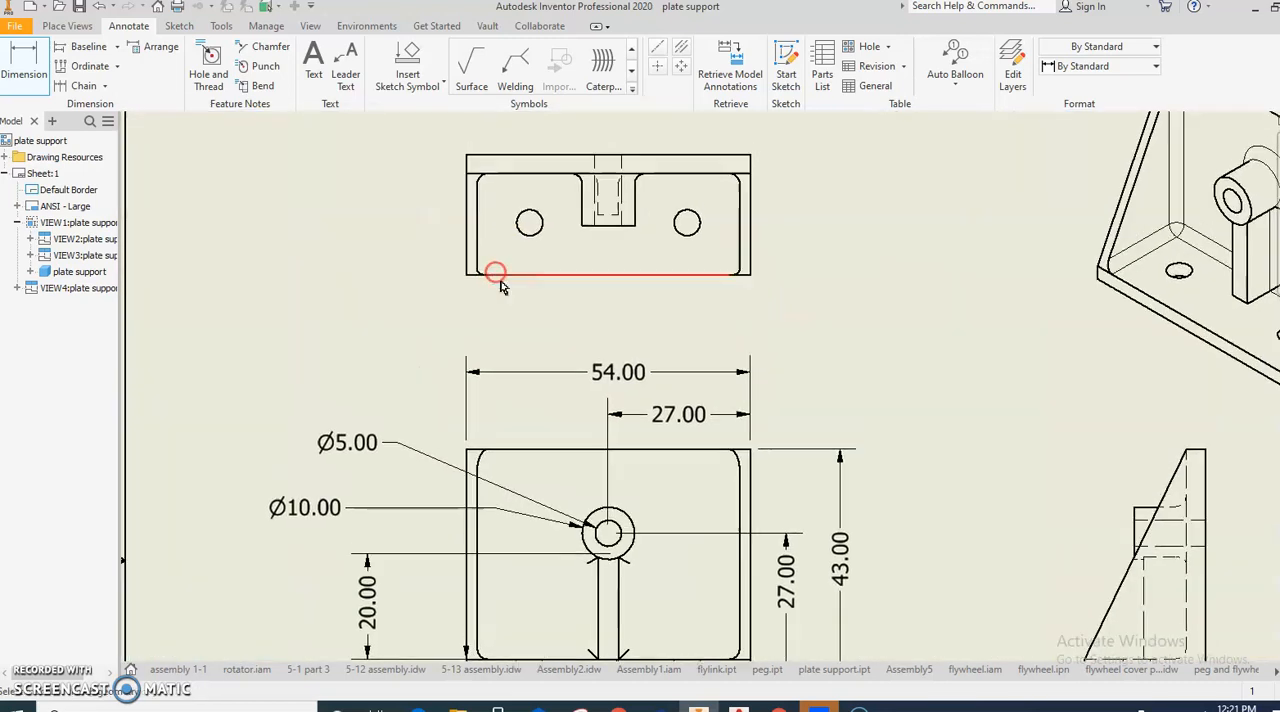
pyautogui.click(664, 205)
pyautogui.click(231, 375)
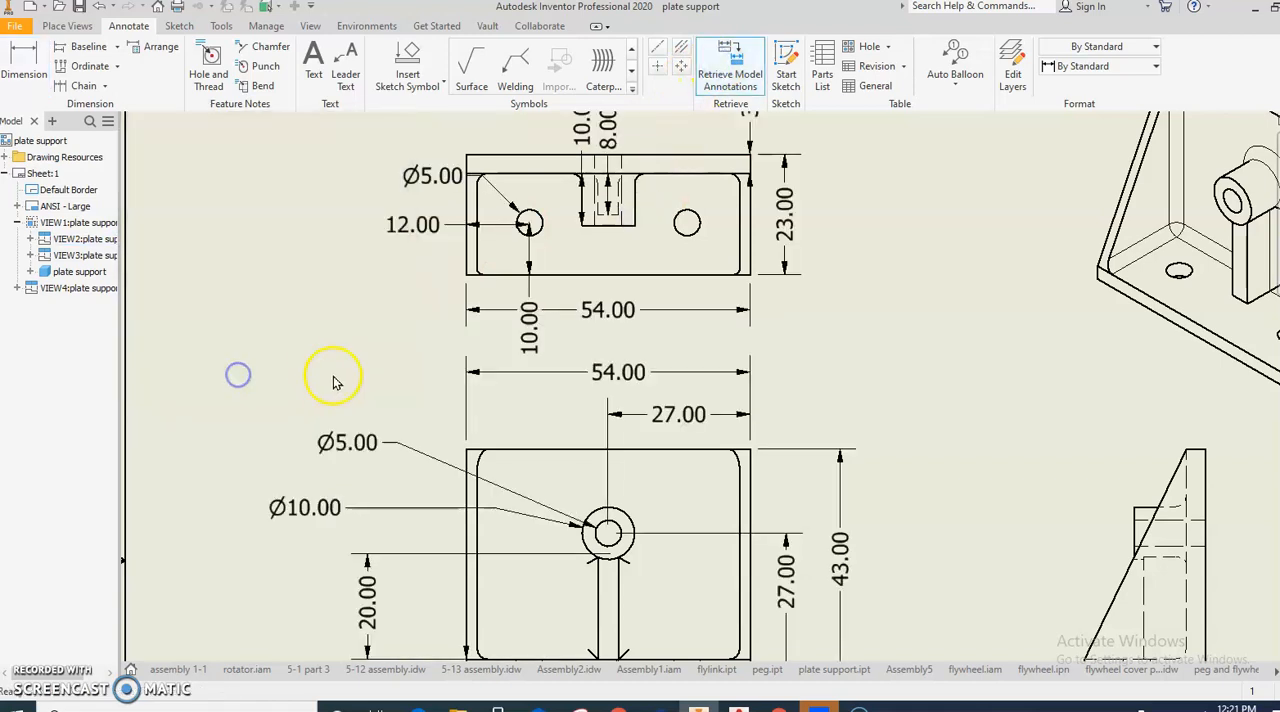
# - Delete the redundant 54.00 width dimension from the top view, keeping the view itself
pyautogui.scroll(-3, 409, 336)
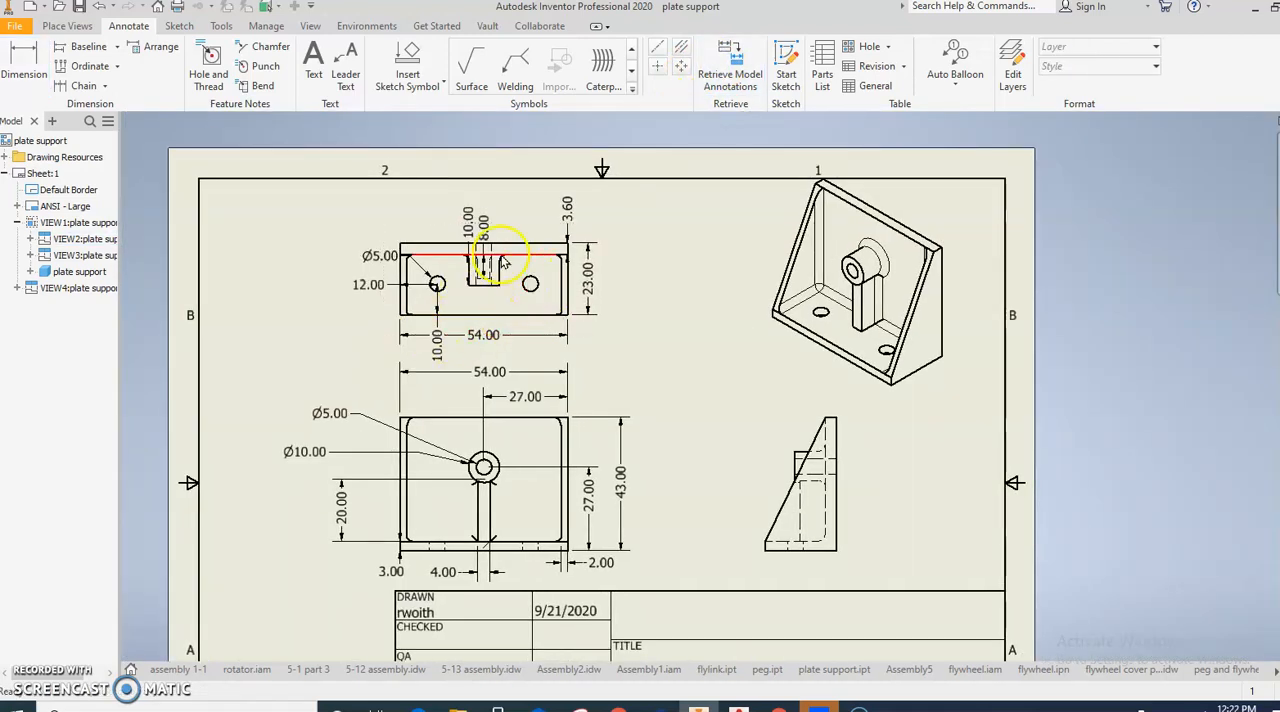
pyautogui.click(502, 338)
pyautogui.press('Delete')
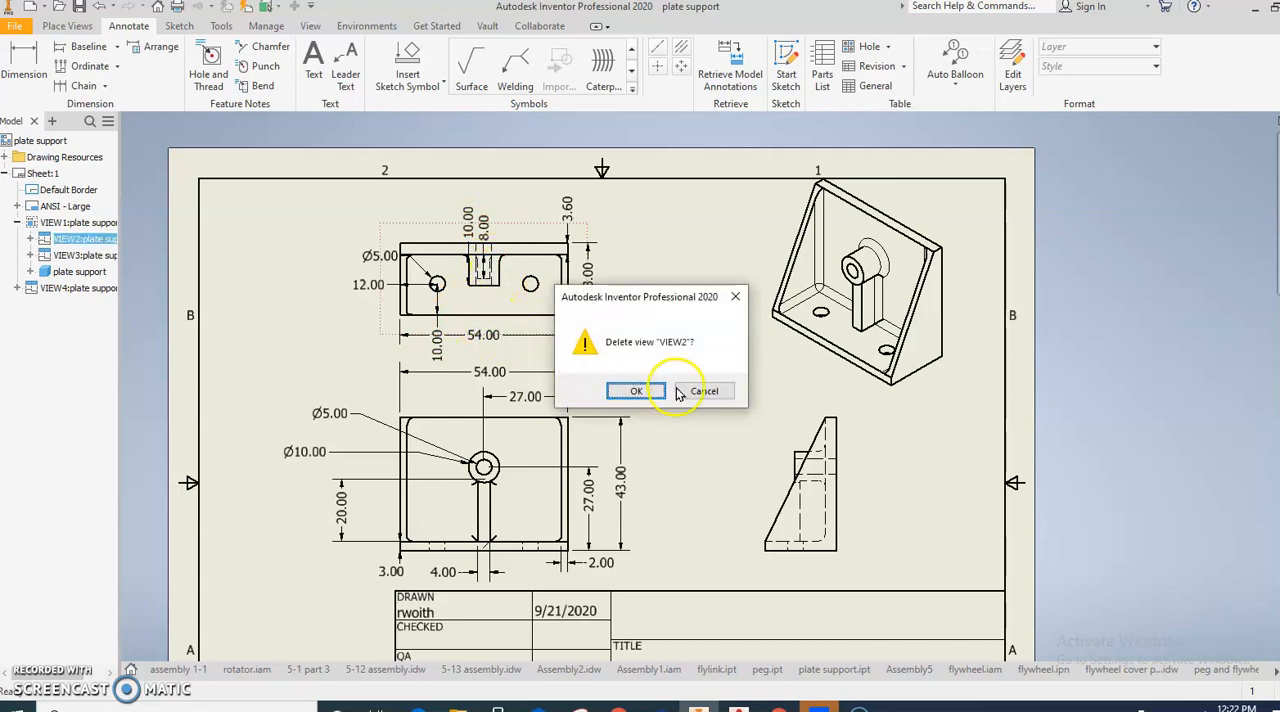
pyautogui.click(708, 392)
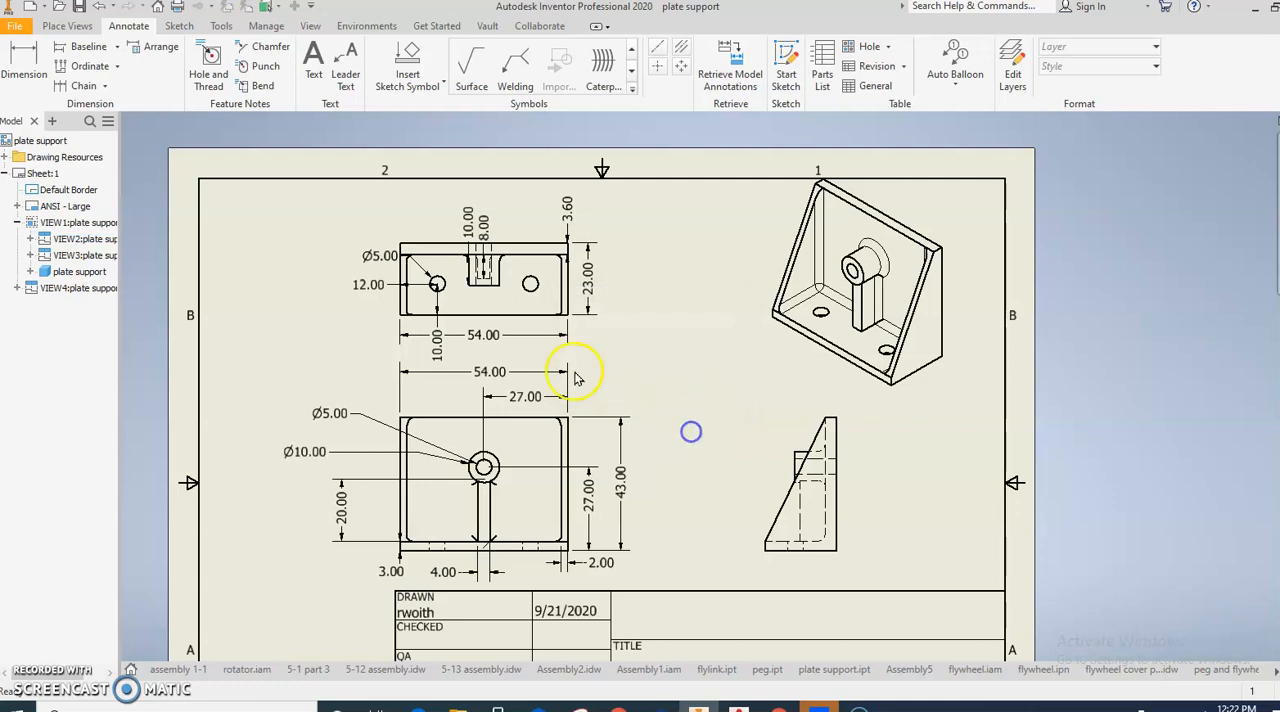
pyautogui.click(499, 343)
pyautogui.press('Delete')
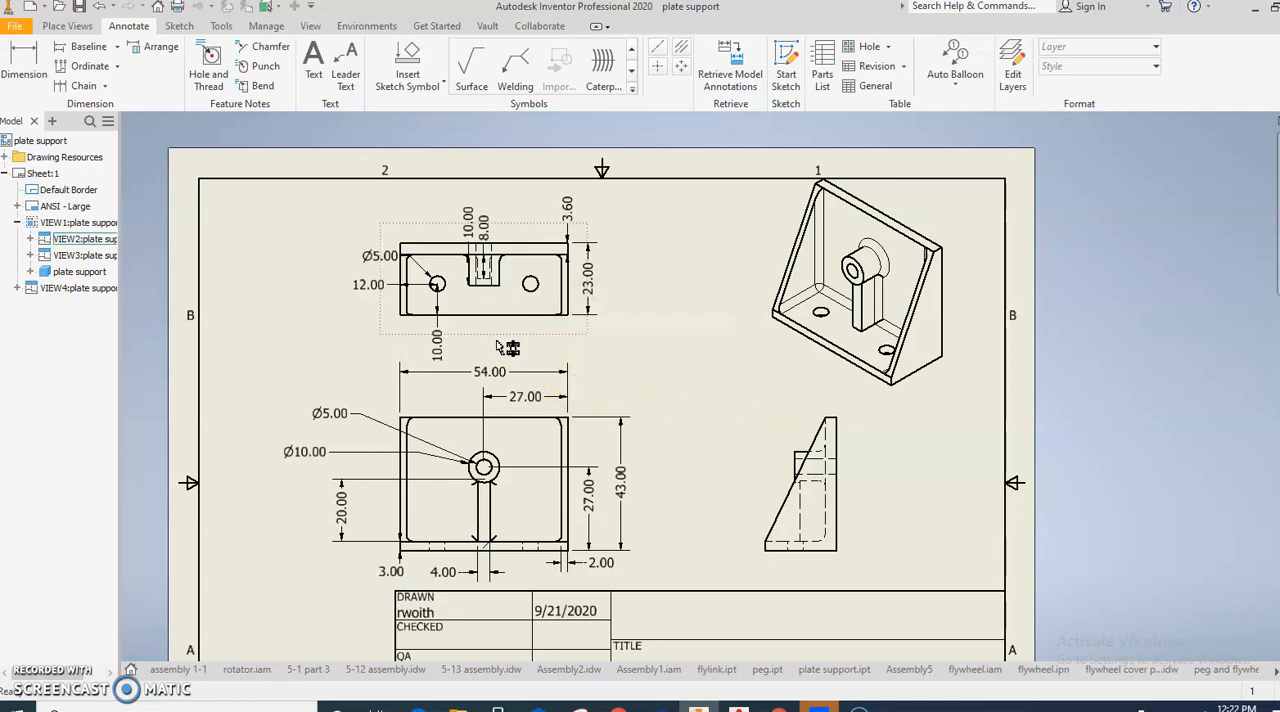
# - Move the top view's Ø5.00 hole dimension outside the plate's left edge and prefix its text with 2x
pyautogui.scroll(4, 517, 345)
pyautogui.scroll(-5, 517, 345)
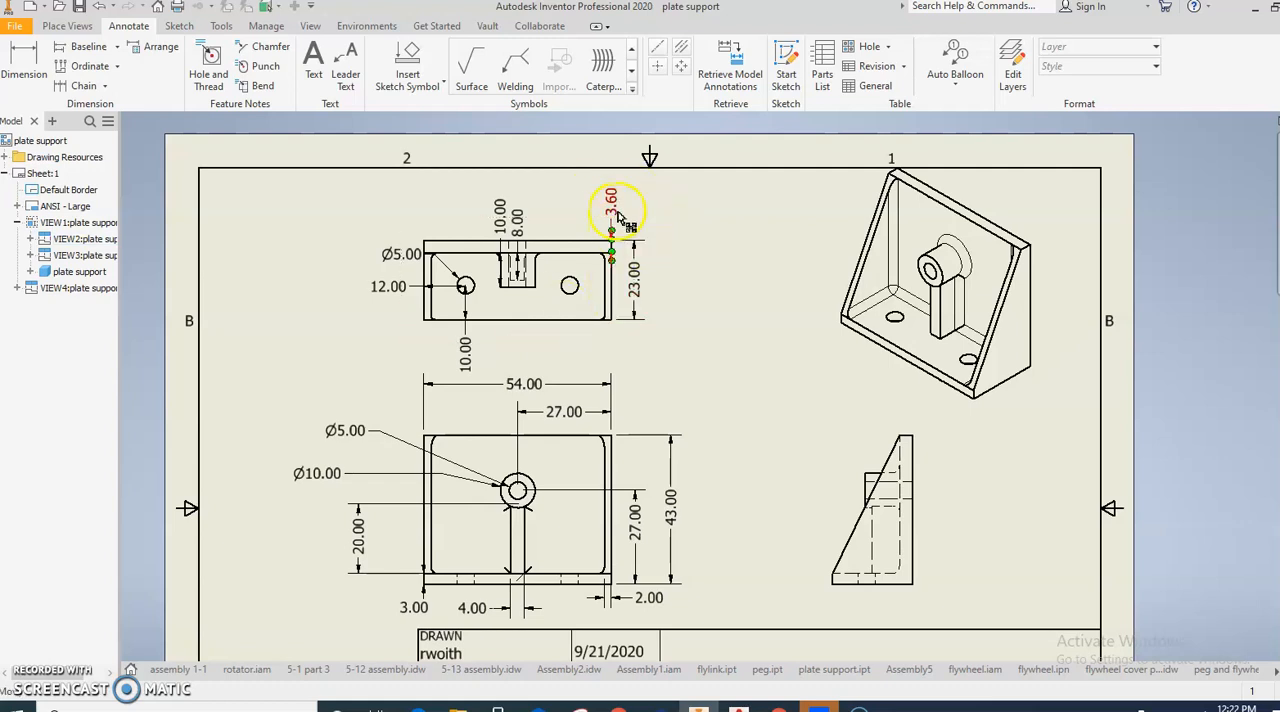
pyautogui.scroll(3, 520, 260)
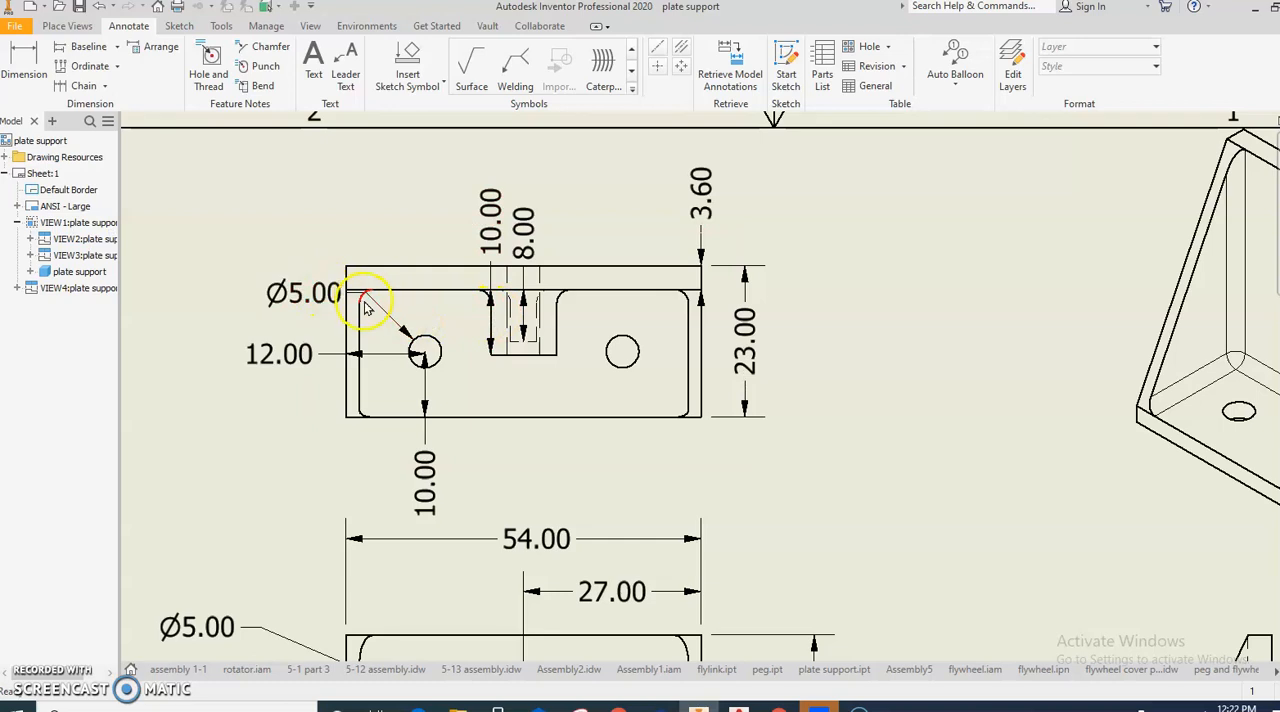
pyautogui.moveTo(335, 300); pyautogui.dragTo(220, 318)
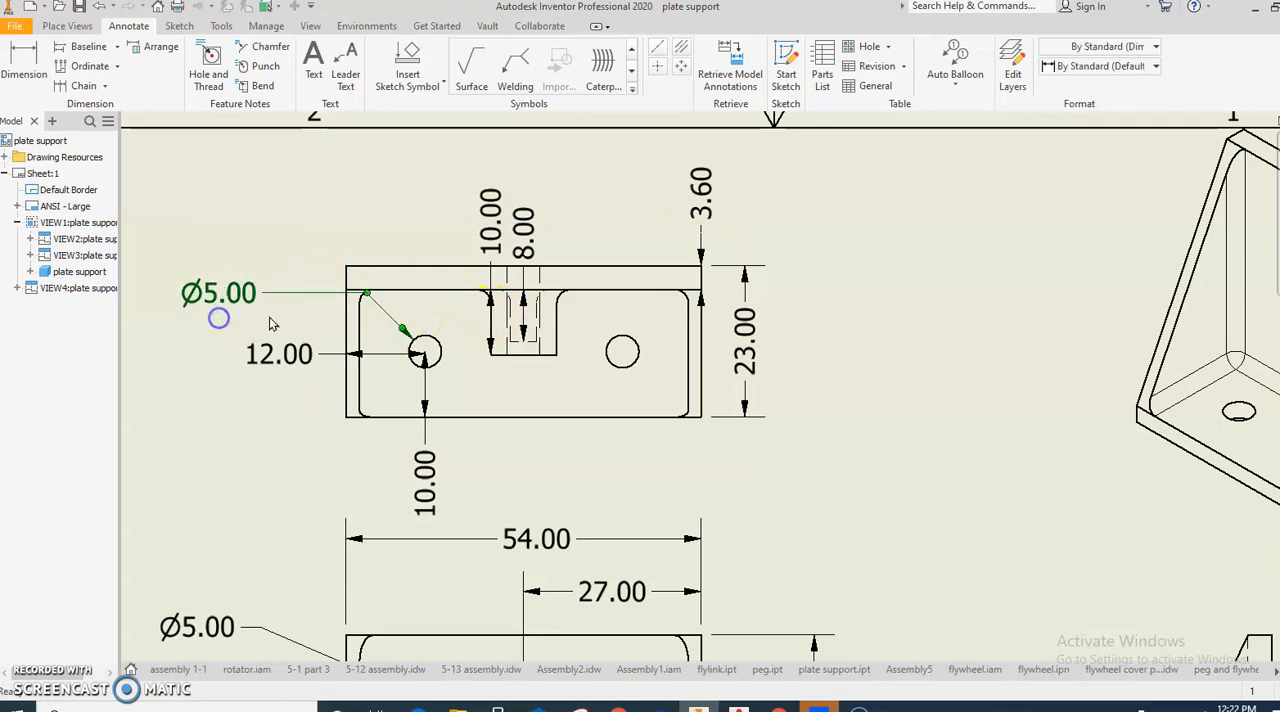
pyautogui.moveTo(360, 300); pyautogui.dragTo(329, 309)
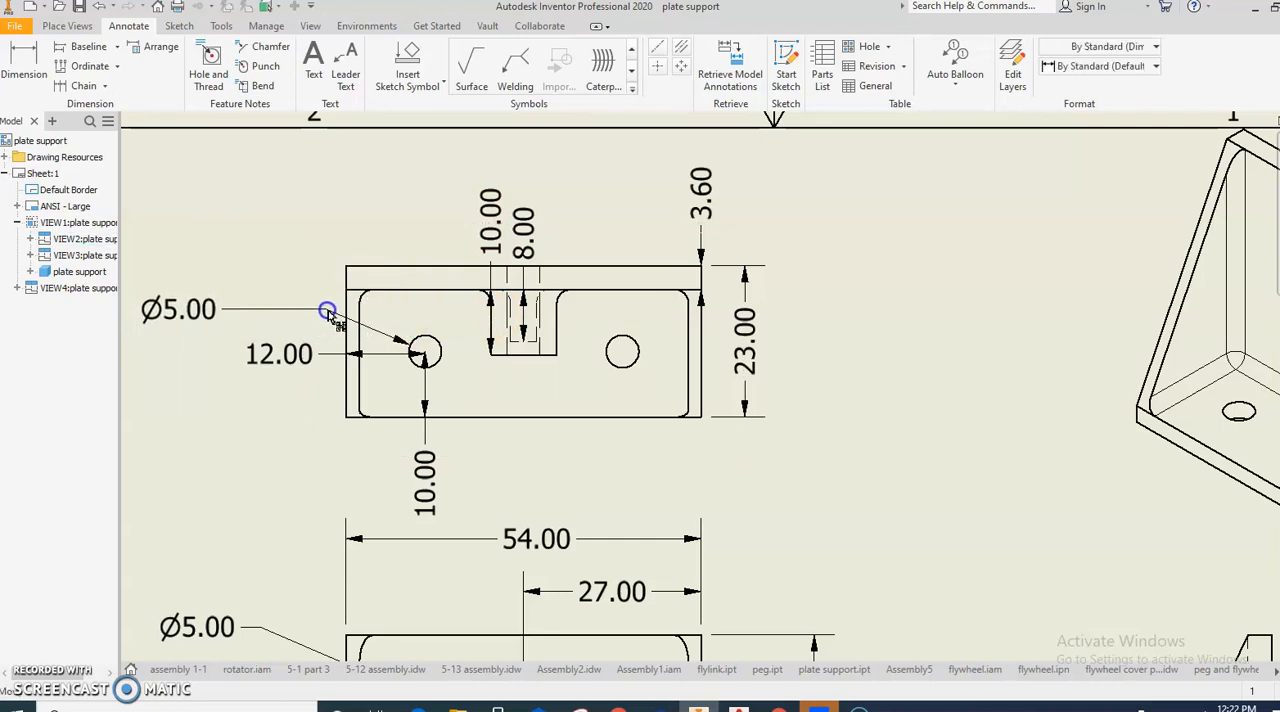
pyautogui.doubleClick(204, 313)
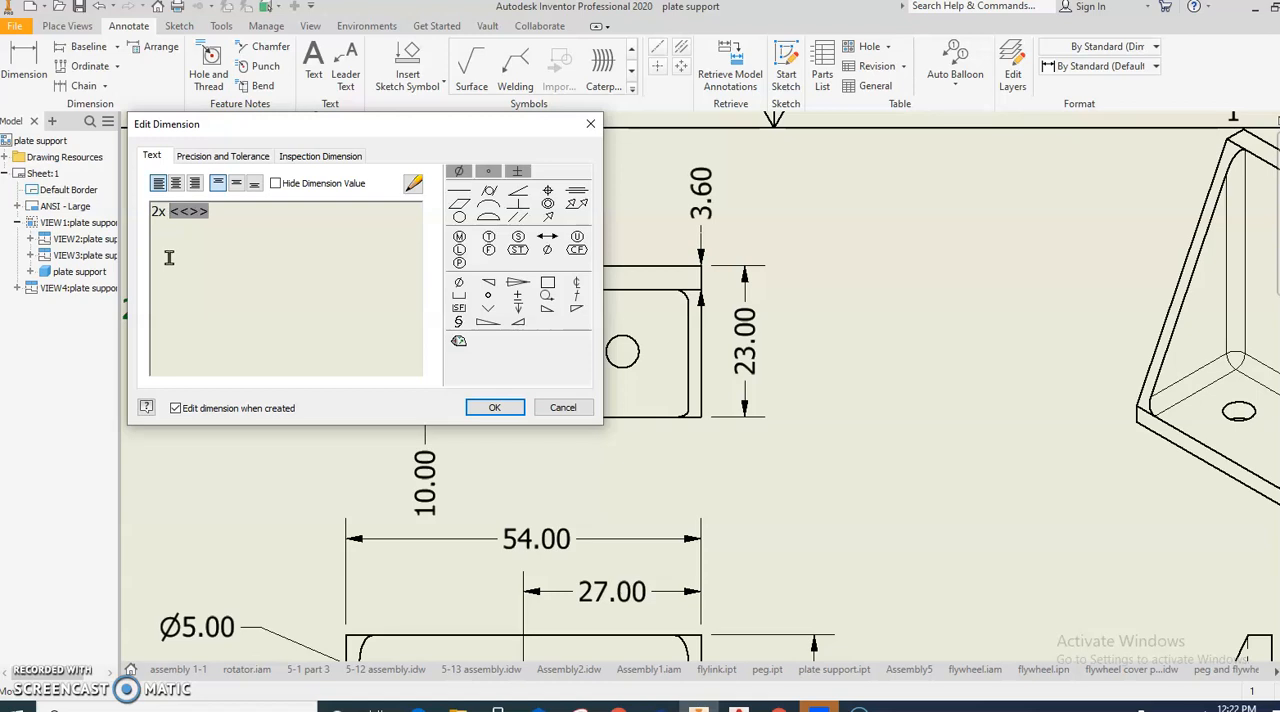
pyautogui.click(494, 407)
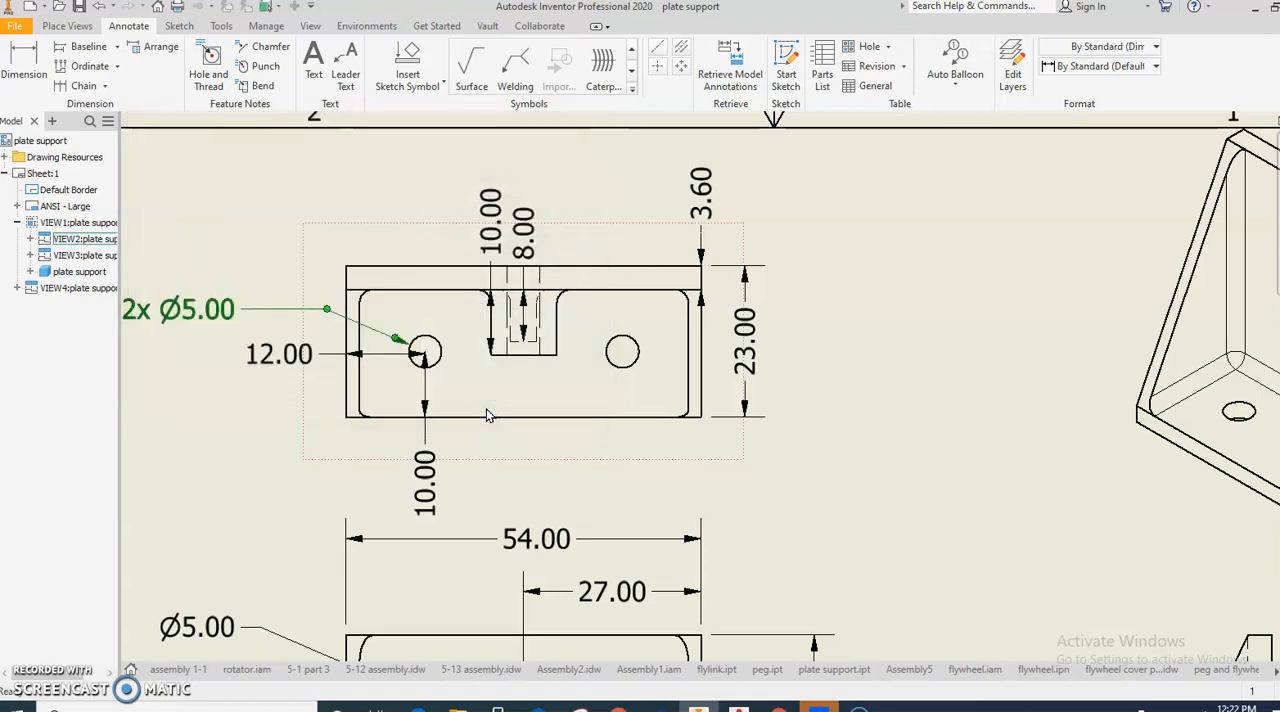
# - Move the 12.00 hole offset dimension below the top view's lower edge
pyautogui.moveTo(433, 386); pyautogui.dragTo(463, 366, button='middle')
pyautogui.moveTo(412, 335); pyautogui.dragTo(407, 423)
pyautogui.click(343, 366)
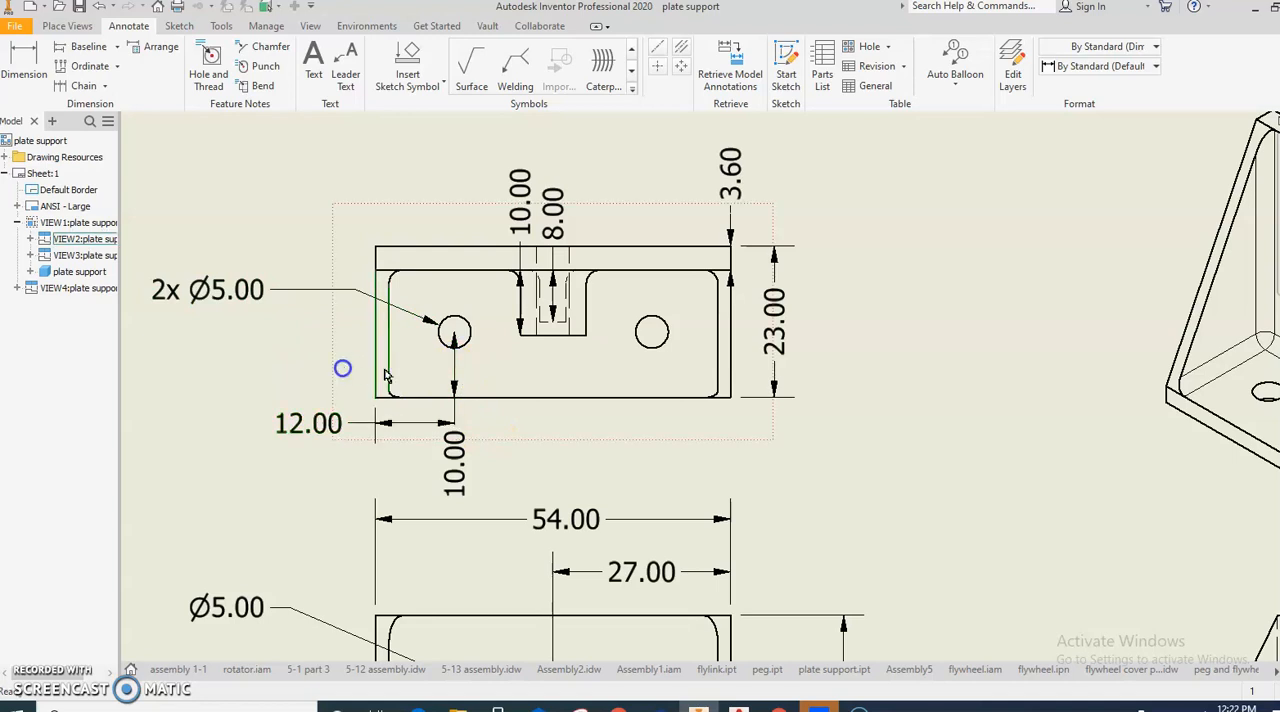
# - Move the top view's 10.00 hole offset and 10.00 center block depth dimensions outside the plate's left edge
pyautogui.moveTo(462, 366); pyautogui.dragTo(322, 346)
pyautogui.click(315, 473)
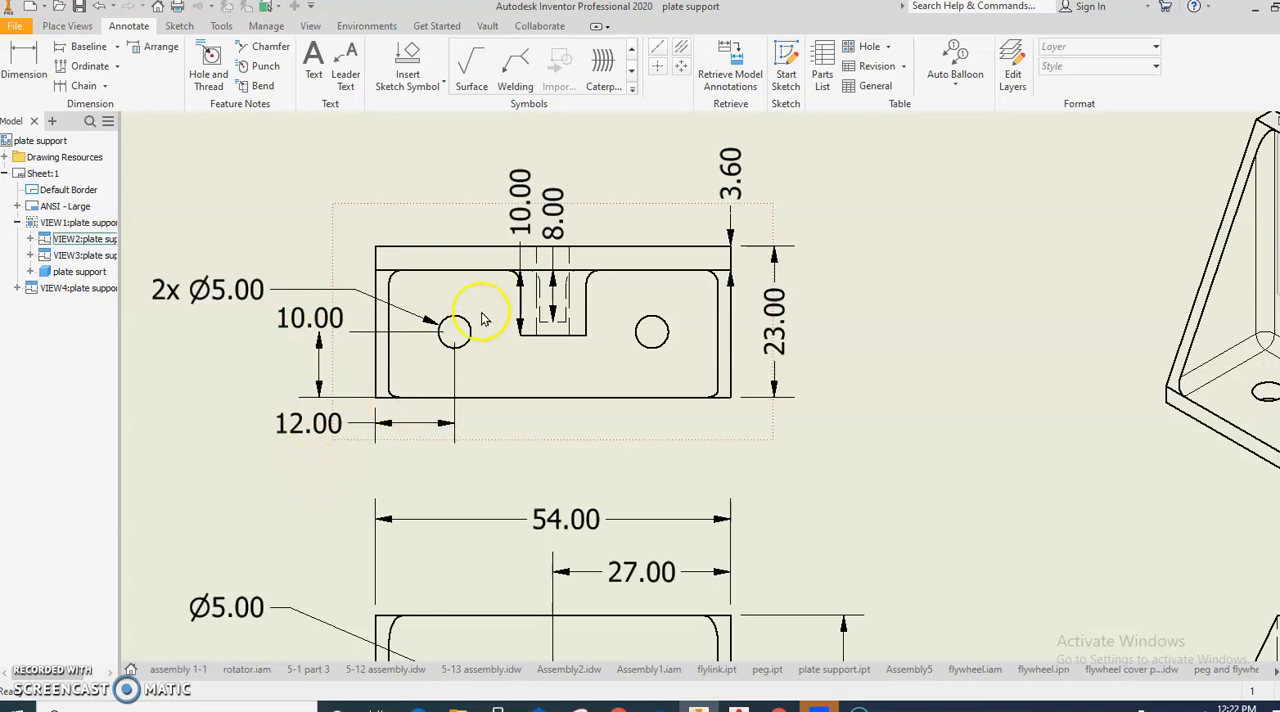
pyautogui.moveTo(514, 302); pyautogui.dragTo(353, 287)
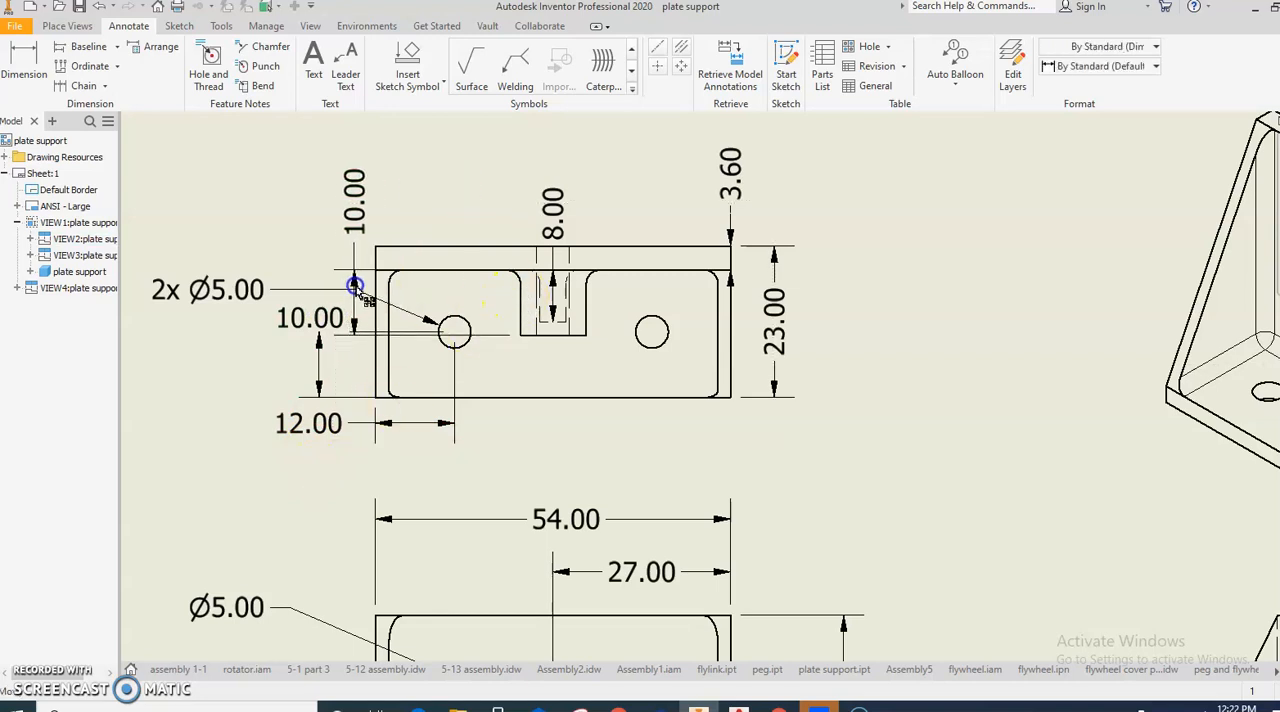
# - Move the top view's 23.00 overall depth dimension farther outward and place the 8.00 dimension between it and the plate's right edge
pyautogui.moveTo(545, 296); pyautogui.dragTo(824, 342)
pyautogui.moveTo(757, 307); pyautogui.dragTo(789, 293)
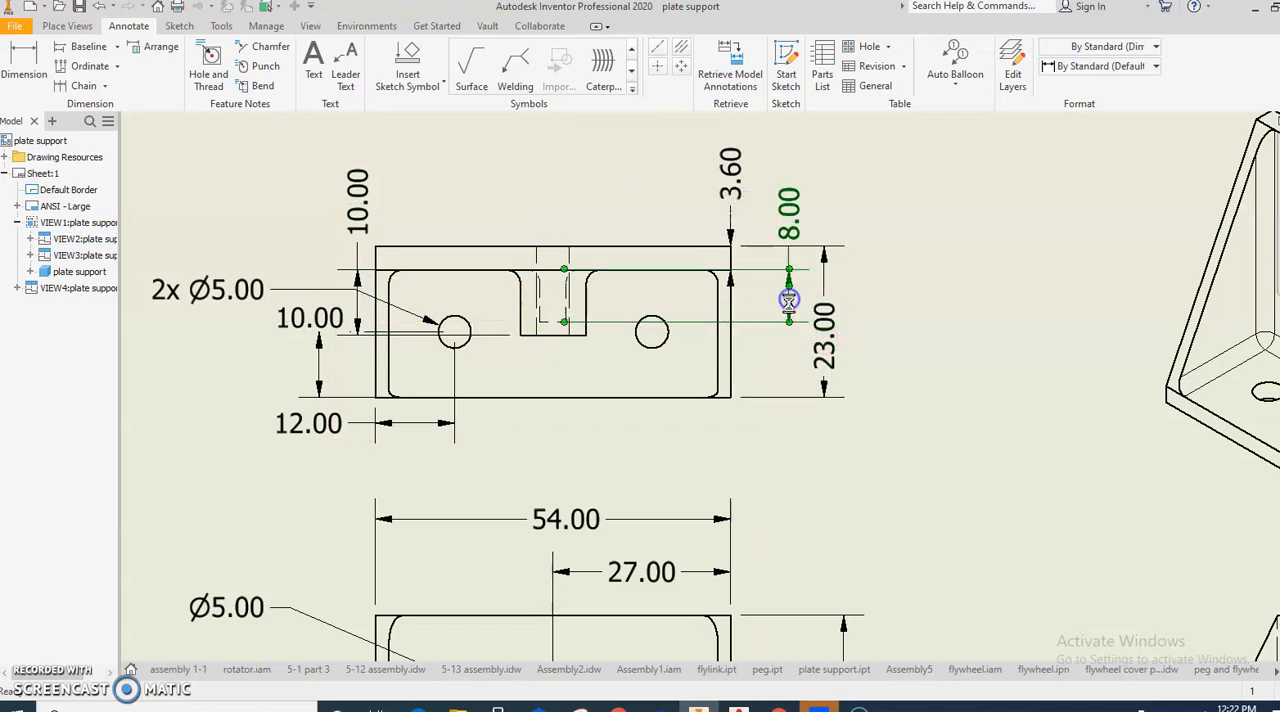
pyautogui.click(632, 421)
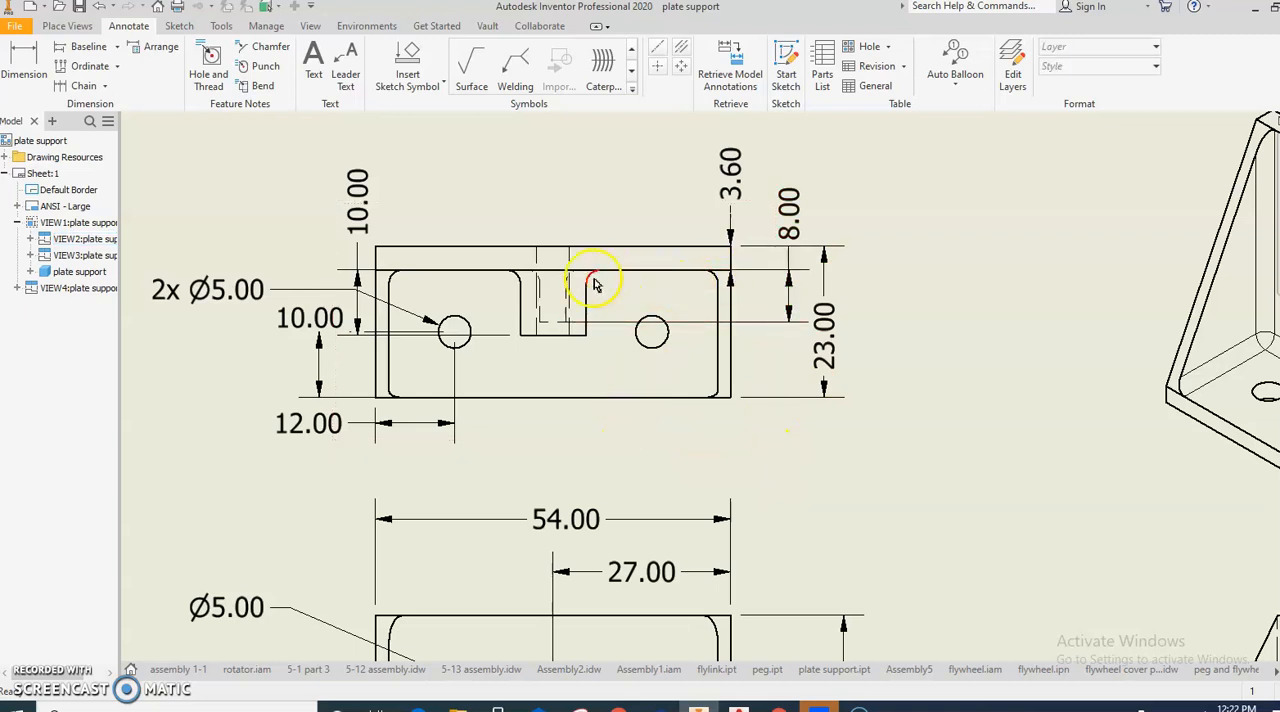
# - Dimension the radius of the fillet at the right side of the center block in the top view, placing it above the view
pyautogui.click(25, 62)
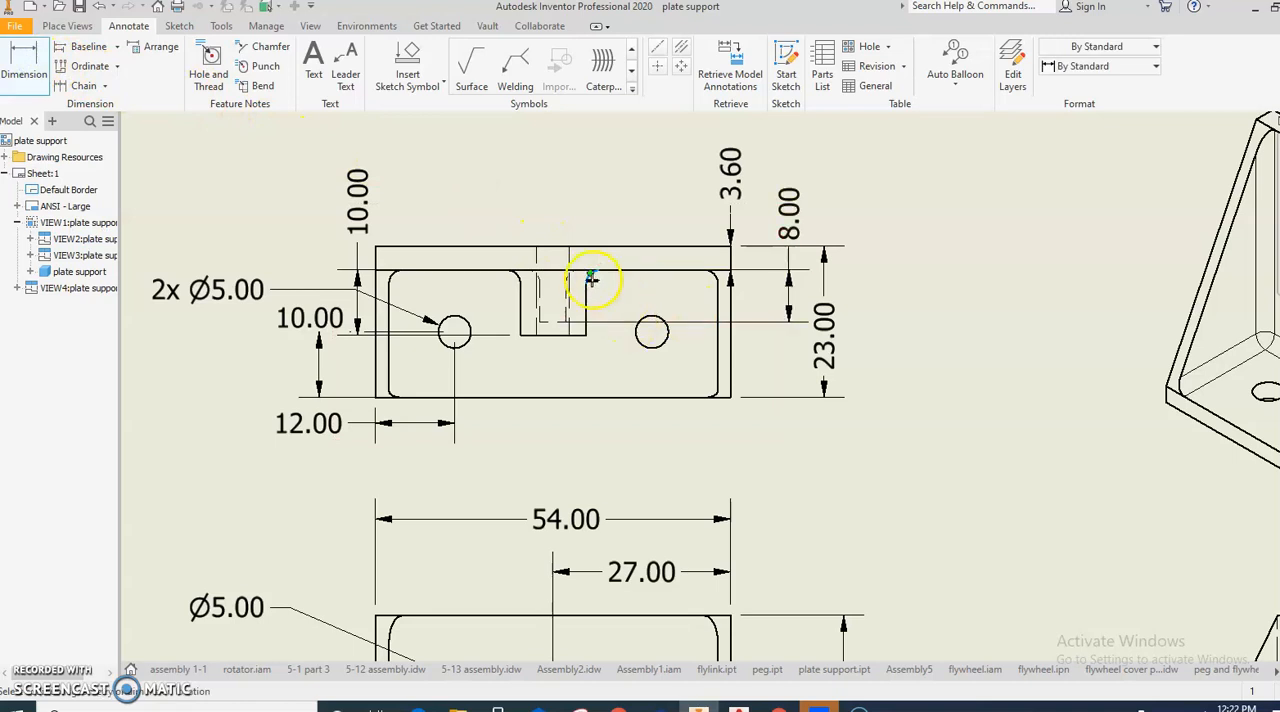
pyautogui.scroll(-4, 589, 282)
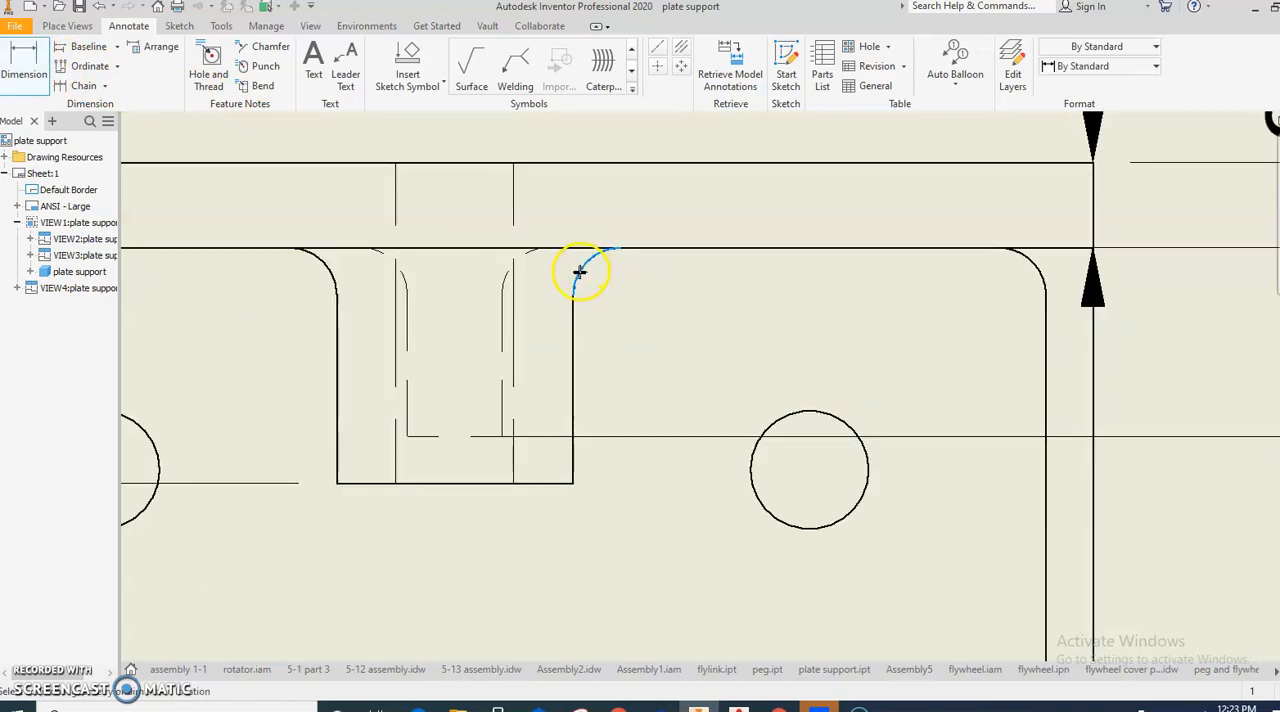
pyautogui.click(580, 272)
pyautogui.scroll(4, 580, 272)
pyautogui.press('Escape')
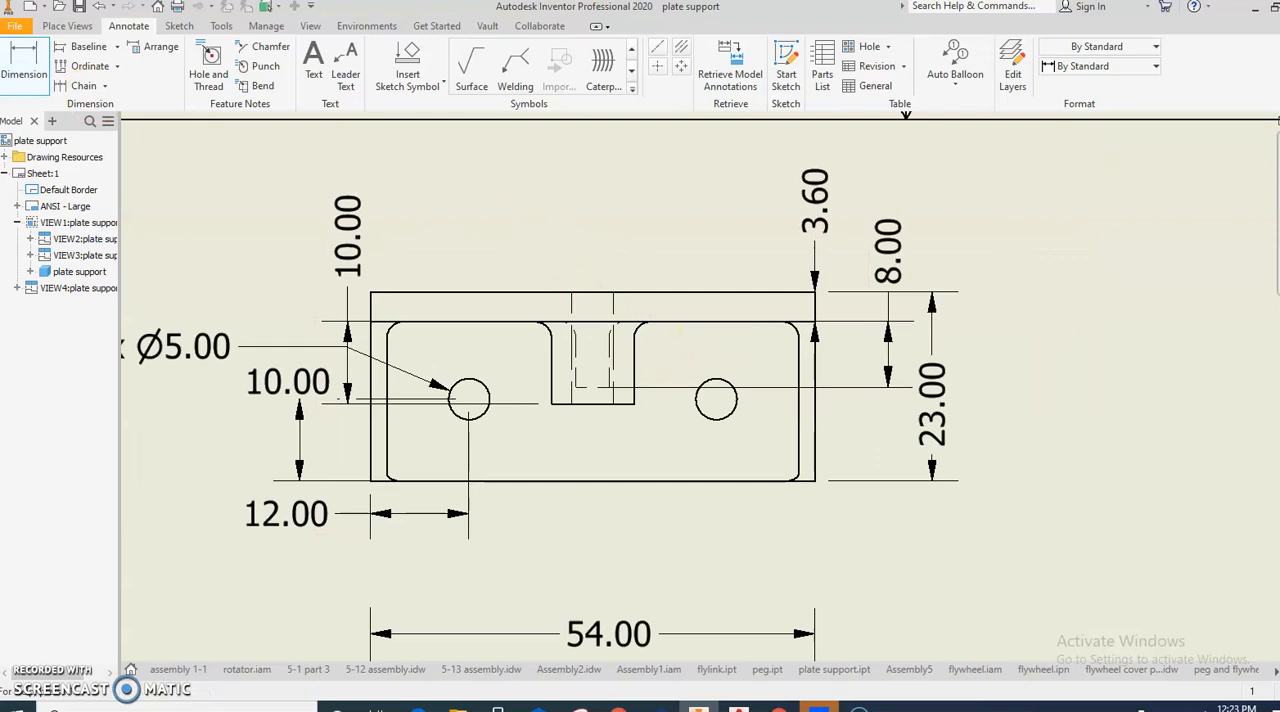
pyautogui.scroll(-3, 654, 337)
pyautogui.click(624, 328)
pyautogui.click(760, 198)
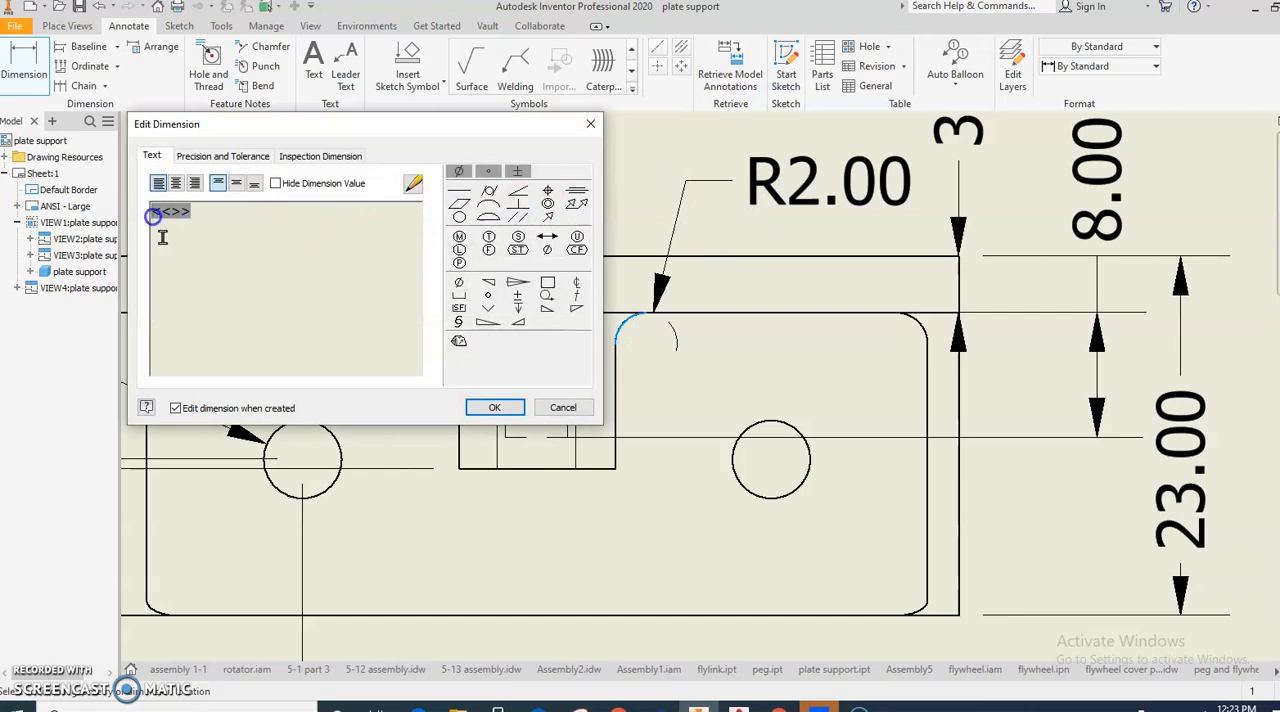
# - Add the text "all fillets" on a separate line before the fillet radius value
pyautogui.write('all fillet')
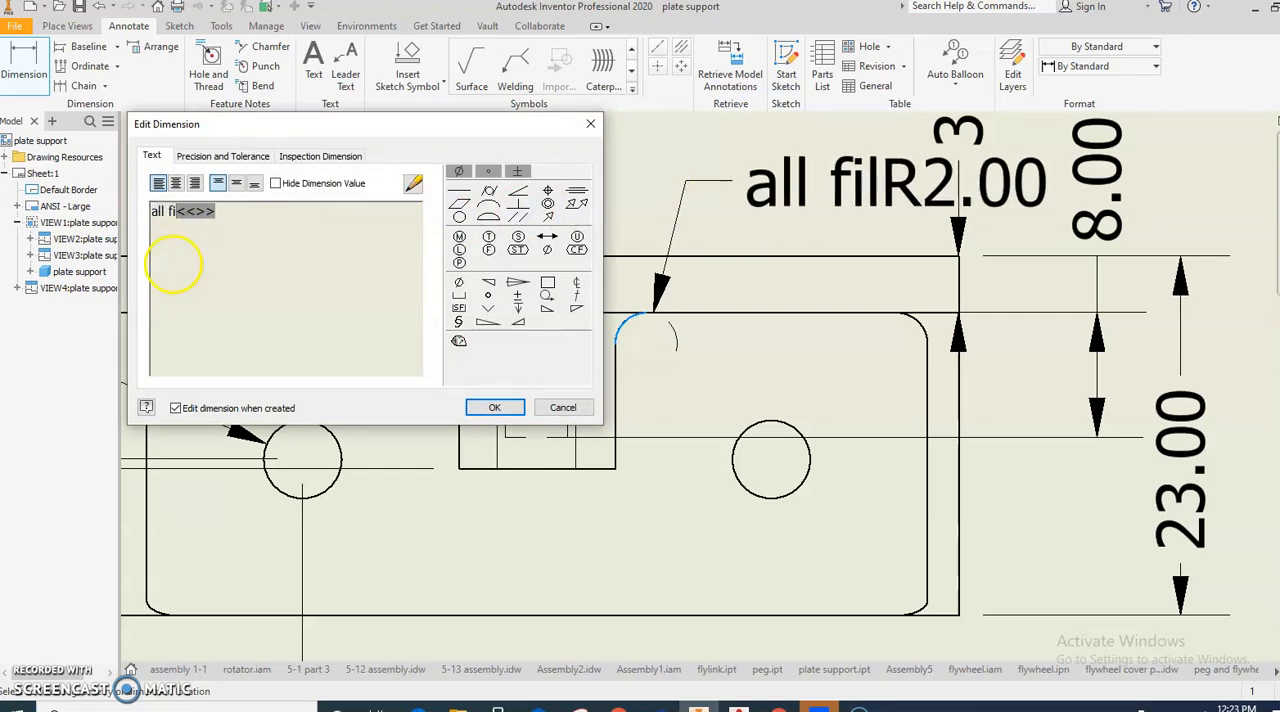
pyautogui.write('s')
pyautogui.press('Return')
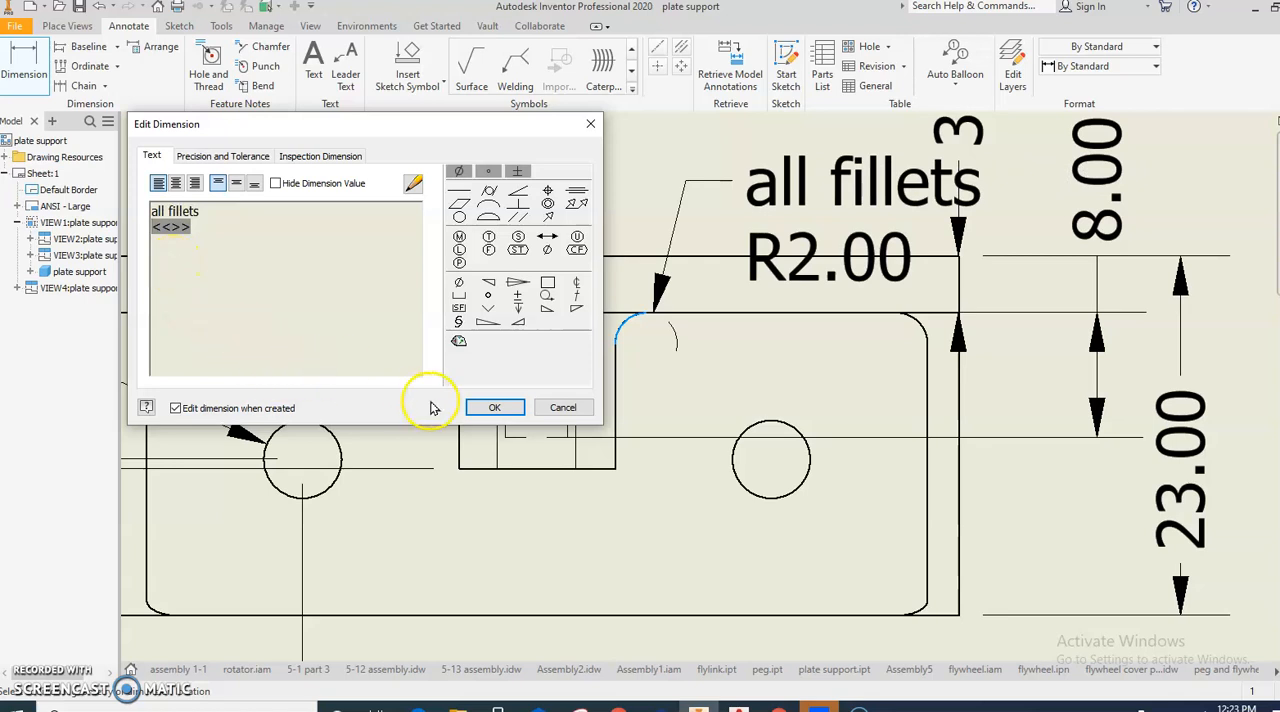
pyautogui.click(494, 407)
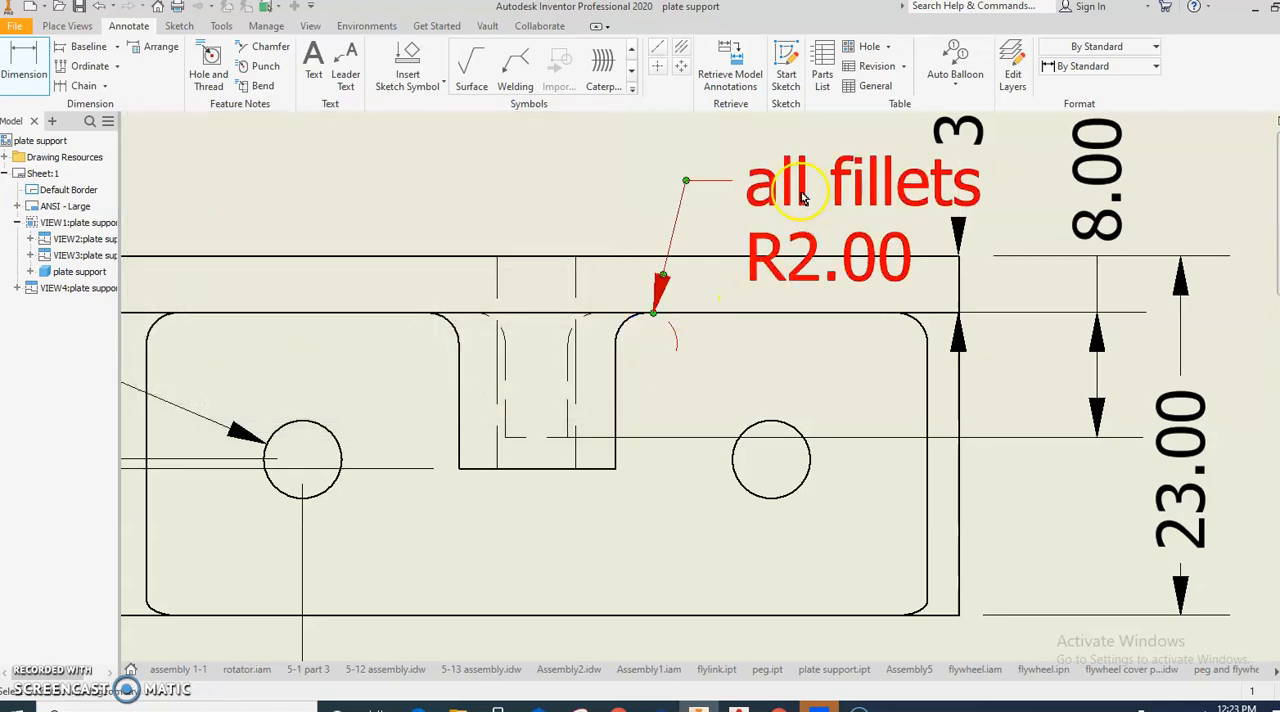
# - Move the "all fillets" radius note above the top view, left of its leader and clear of the 3.60 dimension
pyautogui.scroll(4, 803, 197)
pyautogui.doubleClick(640, 248)
pyautogui.click(566, 403)
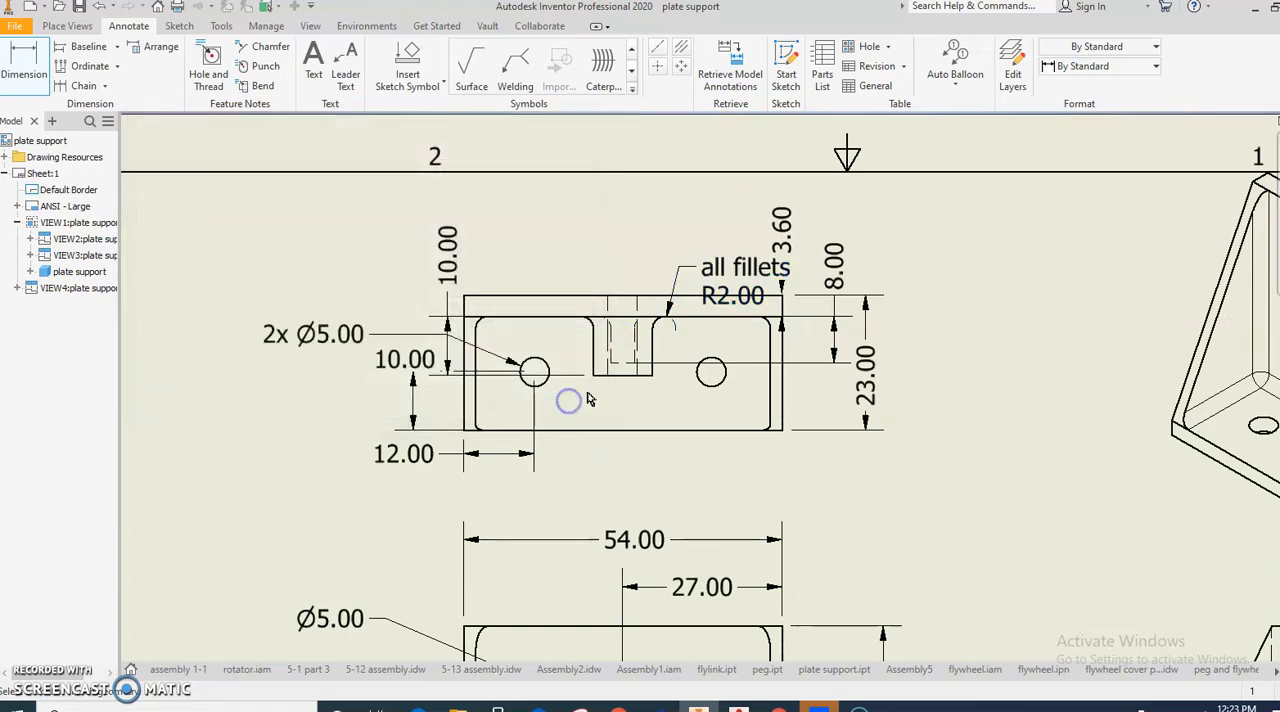
pyautogui.doubleClick(676, 296)
pyautogui.press('Escape')
pyautogui.press('Escape')
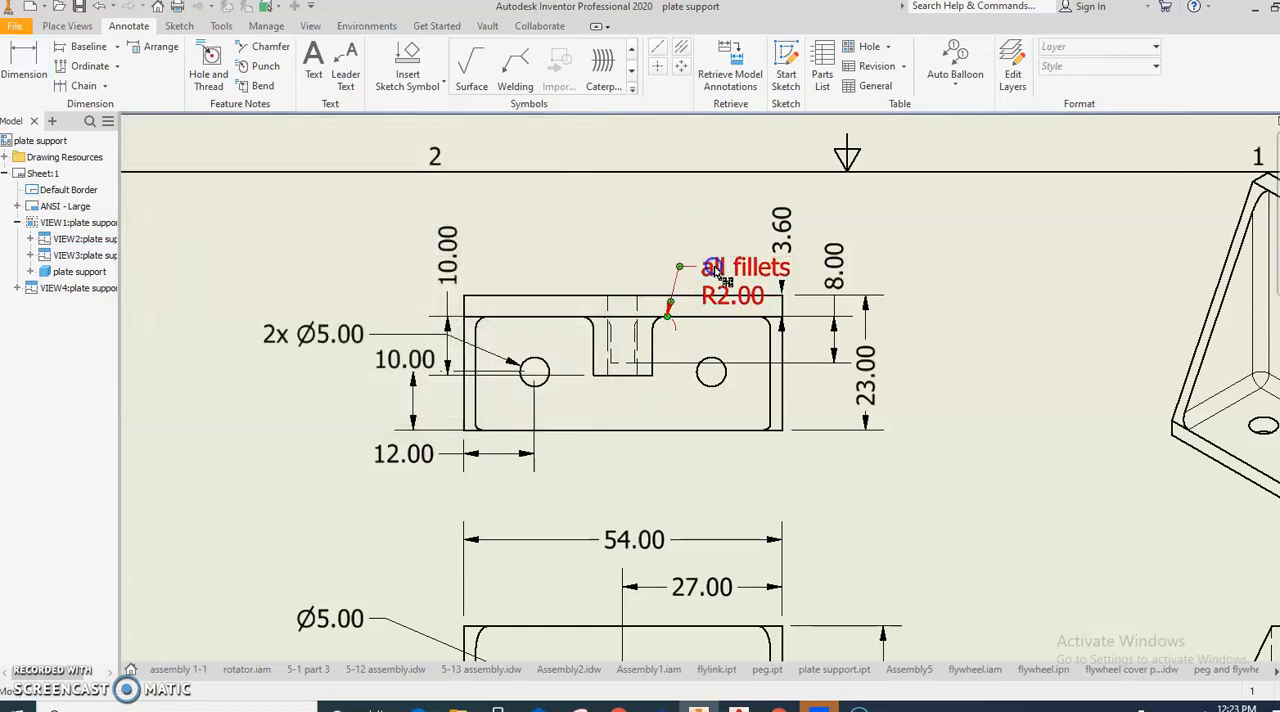
pyautogui.moveTo(713, 270); pyautogui.dragTo(580, 270)
pyautogui.moveTo(678, 270); pyautogui.dragTo(638, 216)
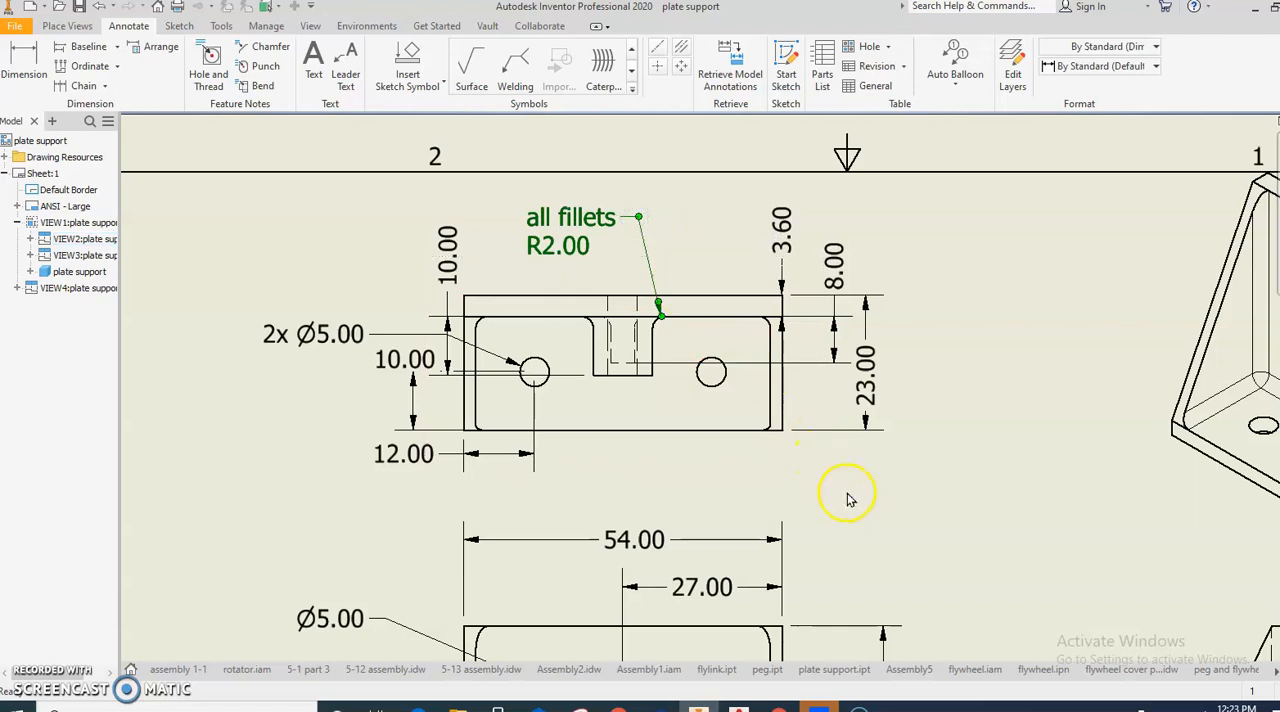
pyautogui.scroll(3, 847, 500)
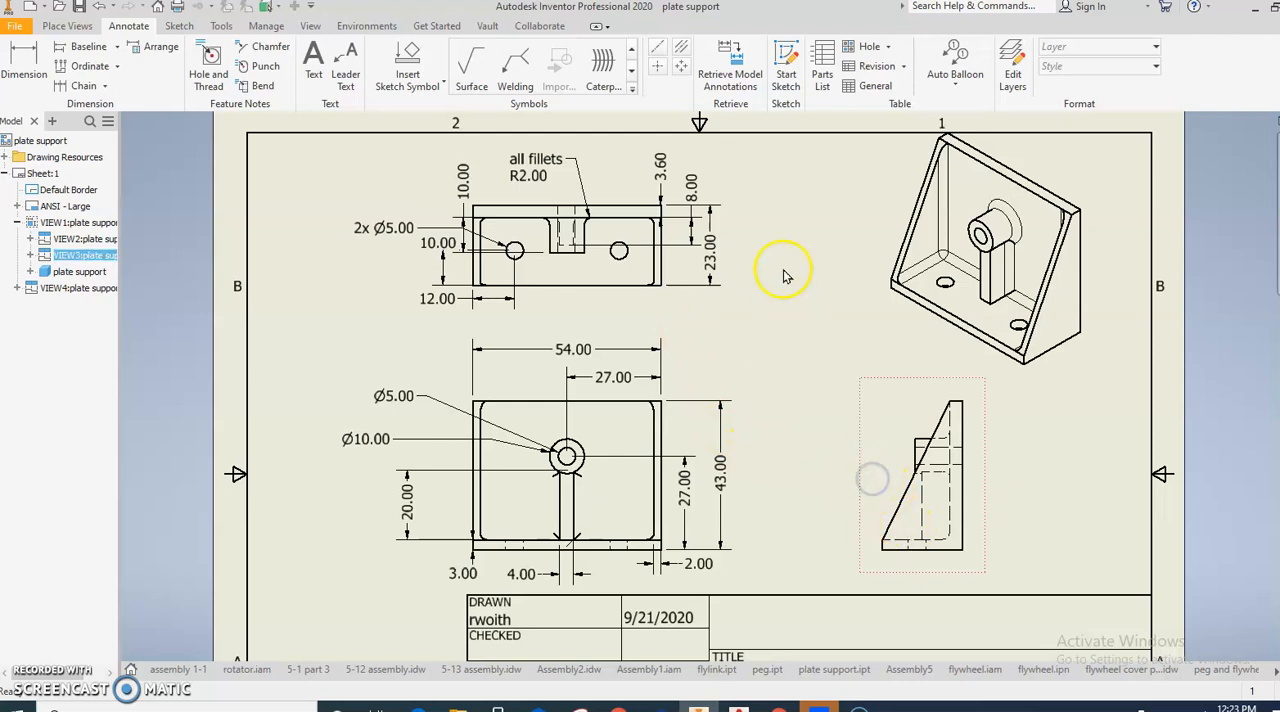
pyautogui.click(740, 72)
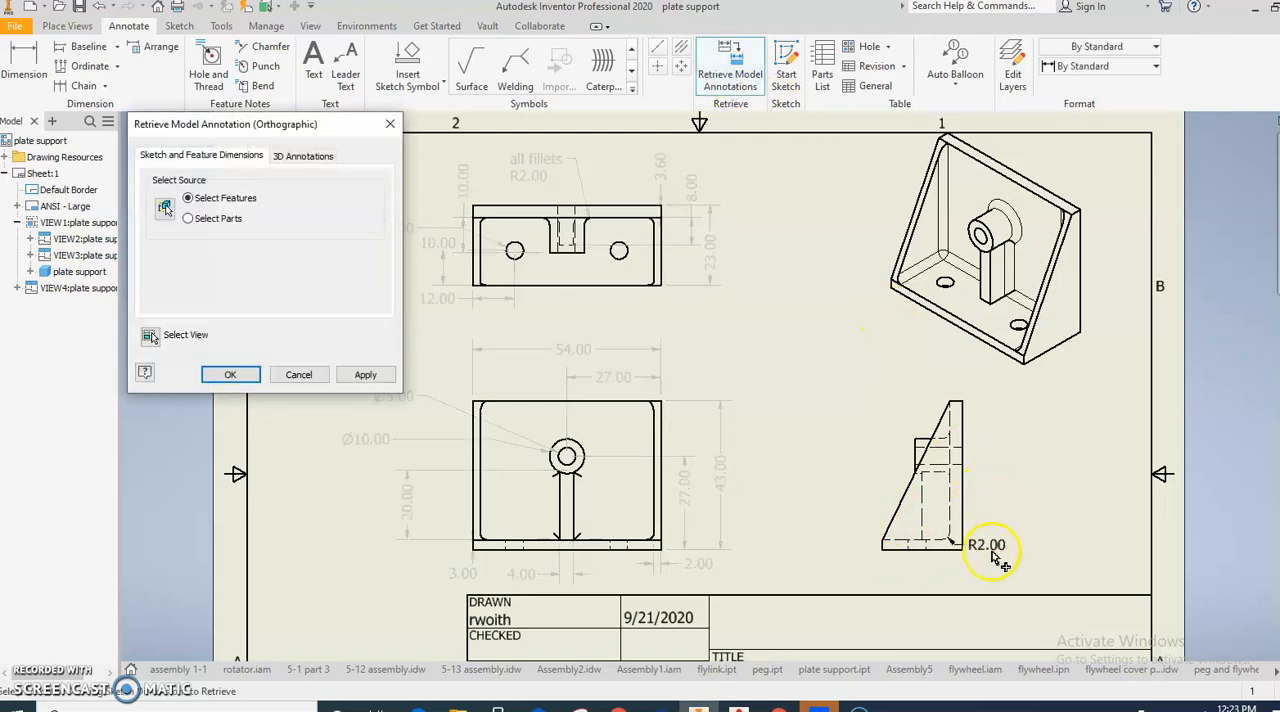
pyautogui.click(318, 374)
# - Add center marks to the round boss in the front view and the mounting holes in the top view
pyautogui.scroll(-3, 790, 367)
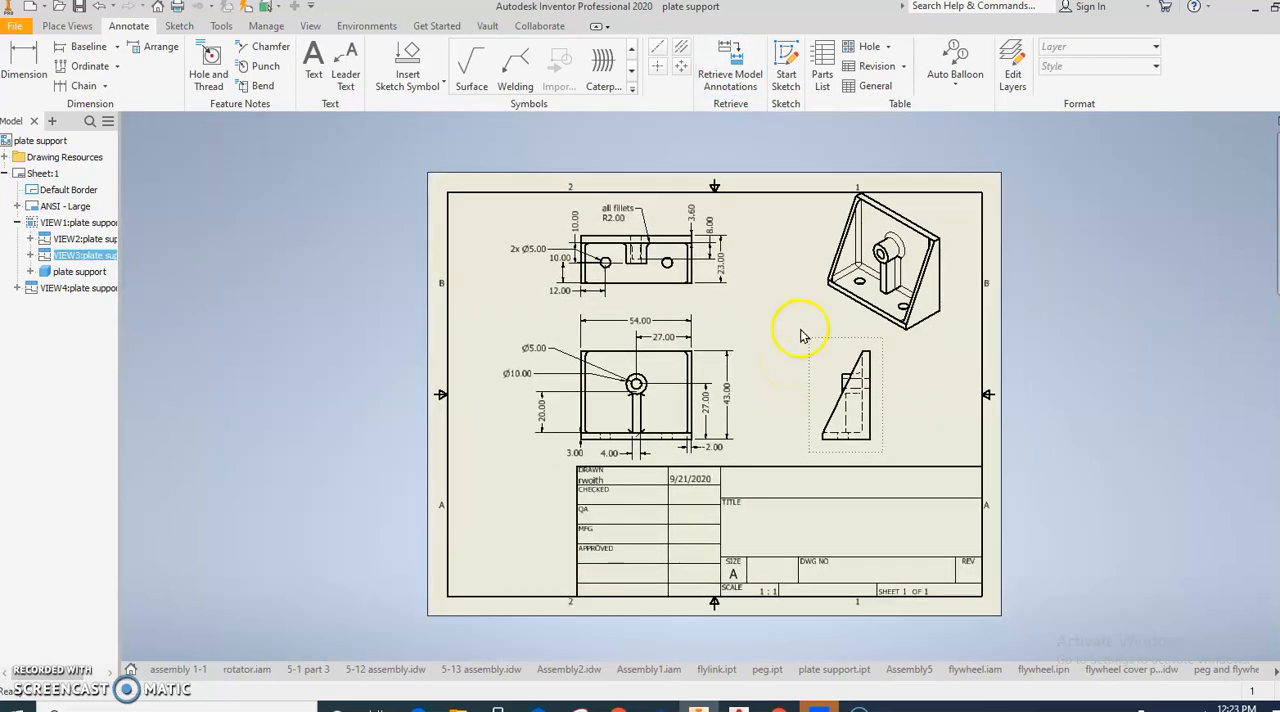
pyautogui.scroll(-1, 737, 371)
pyautogui.scroll(3, 705, 402)
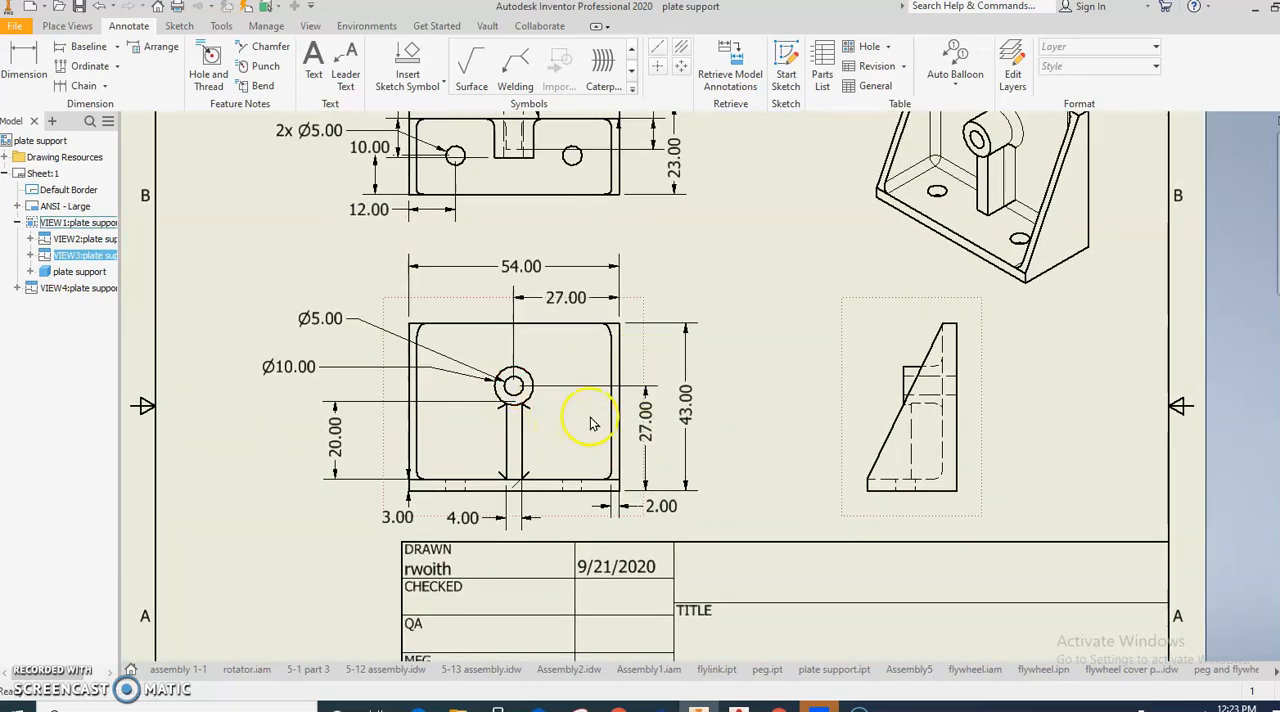
pyautogui.click(657, 70)
pyautogui.click(538, 378)
pyautogui.click(572, 158)
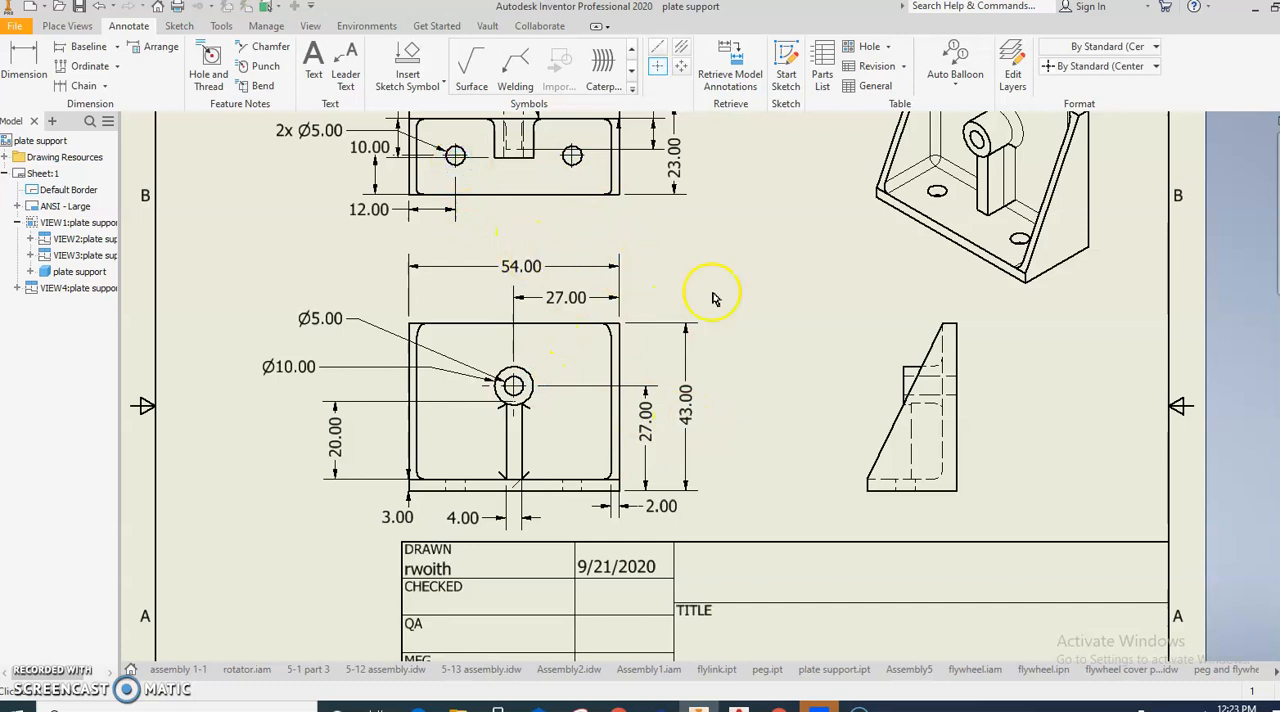
pyautogui.moveTo(685, 403); pyautogui.dragTo(721, 395, button='middle')
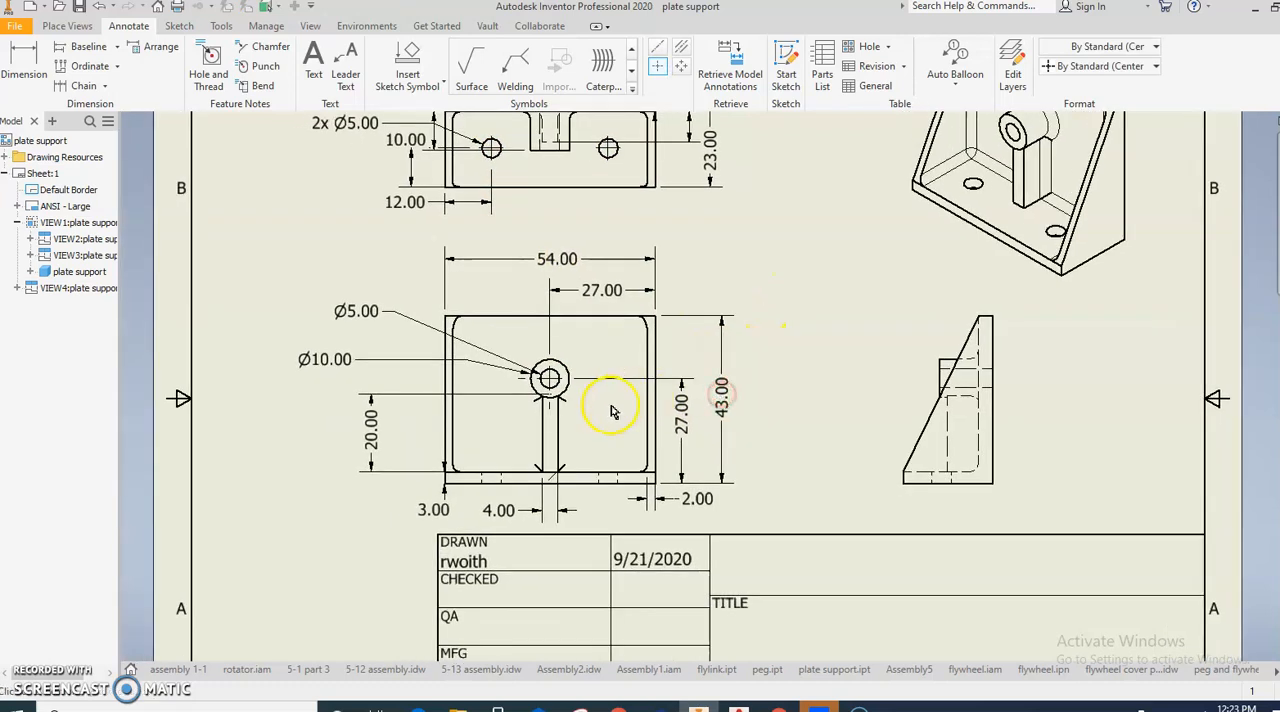
# - Set the title in the drawing's iProperties to "support plate" so it fills the title block
pyautogui.click(15, 26)
pyautogui.click(66, 389)
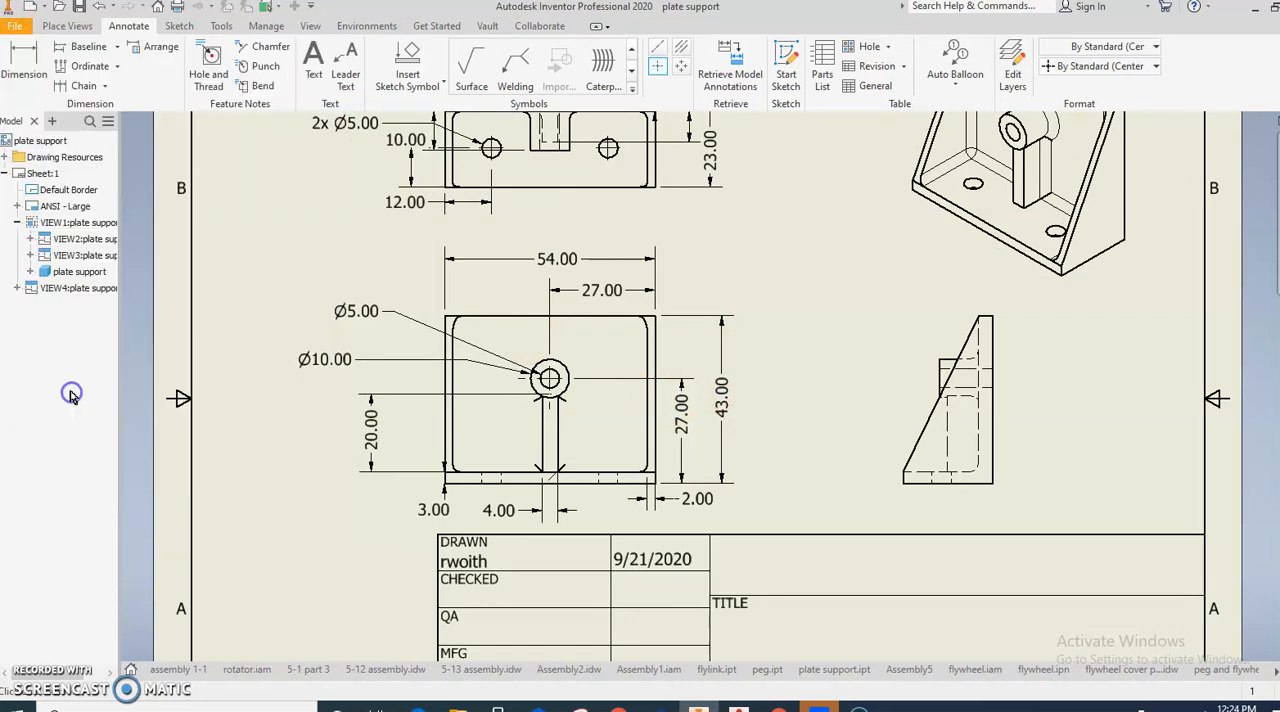
pyautogui.click(533, 123)
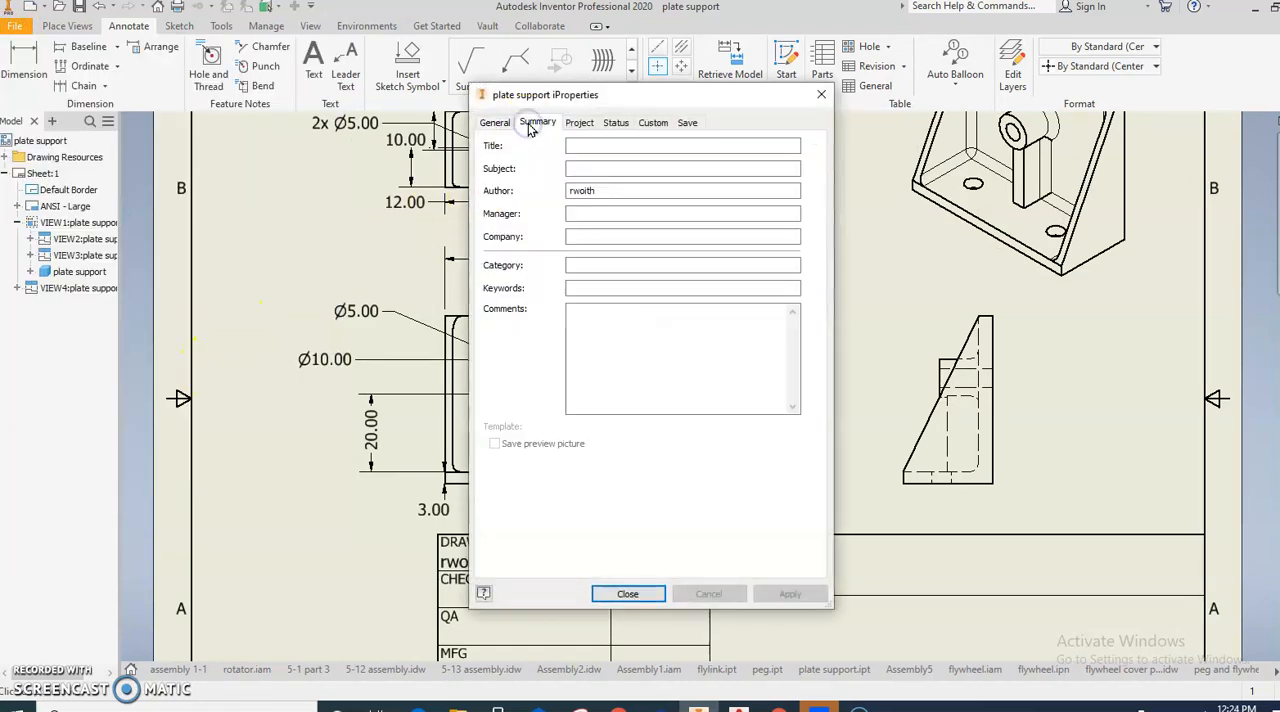
pyautogui.click(578, 145)
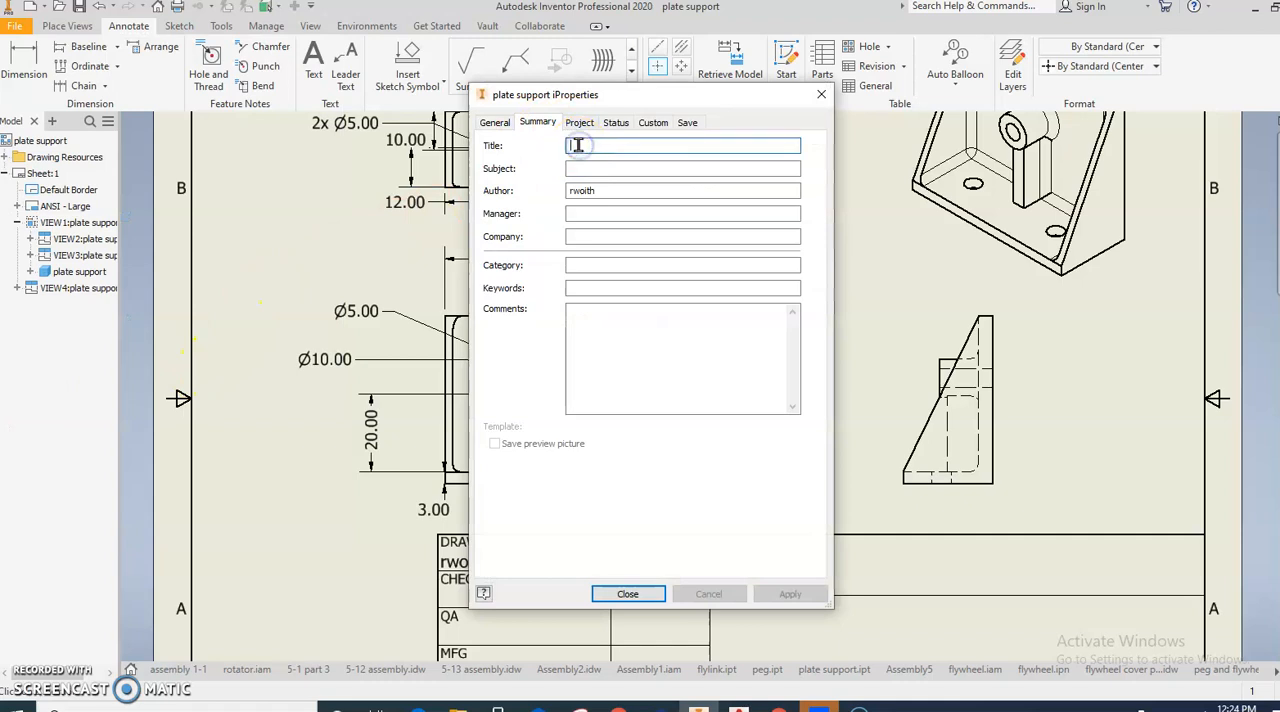
pyautogui.write('suu')
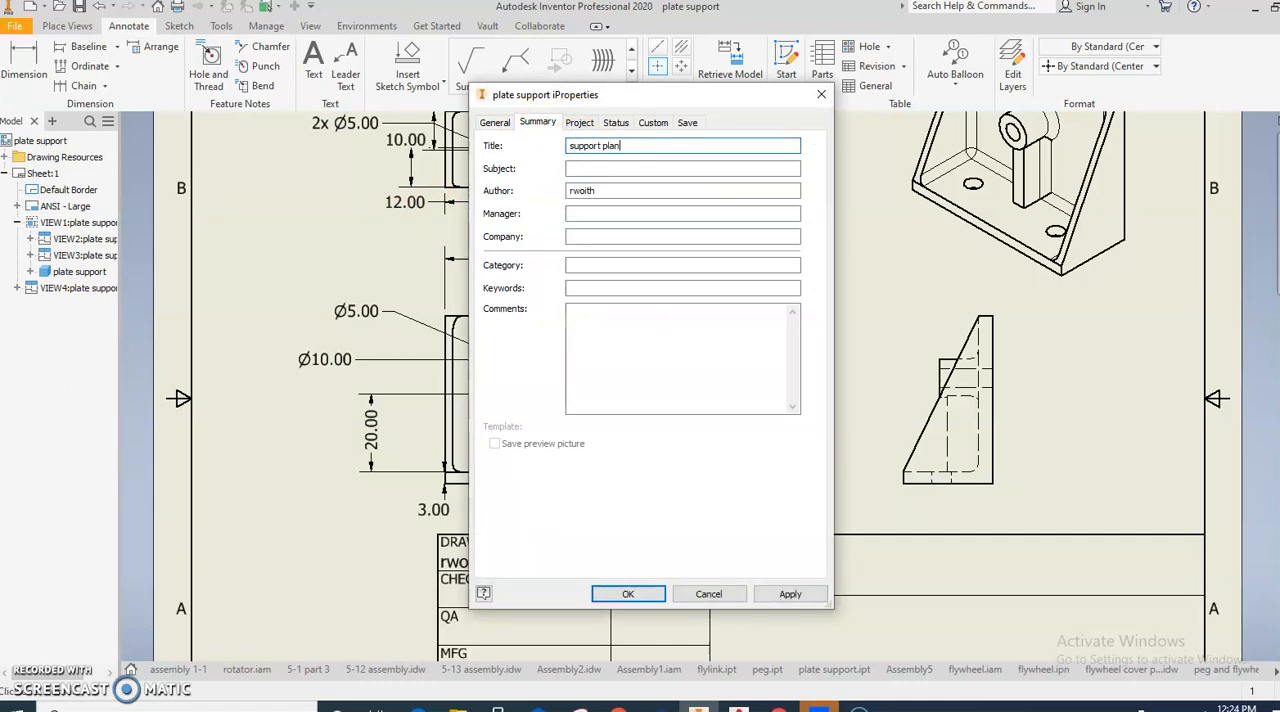
pyautogui.click(626, 593)
pyautogui.scroll(-3, 702, 517)
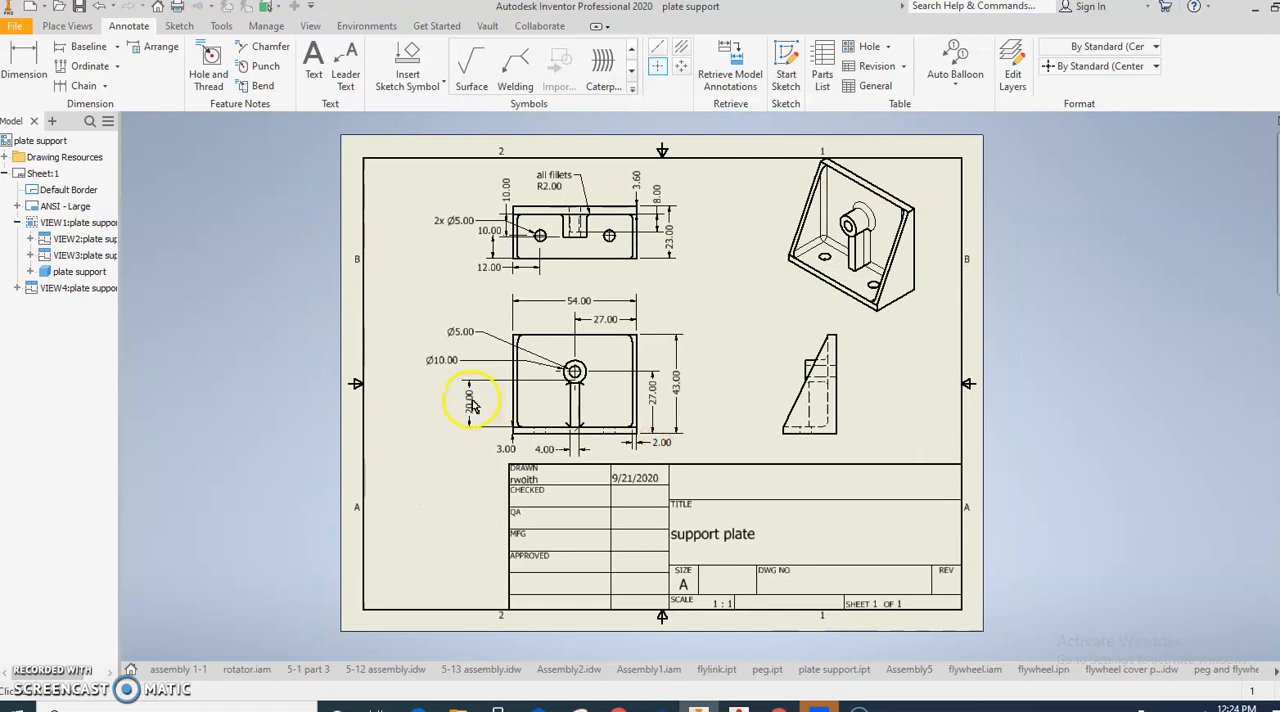
pyautogui.scroll(2, 463, 410)
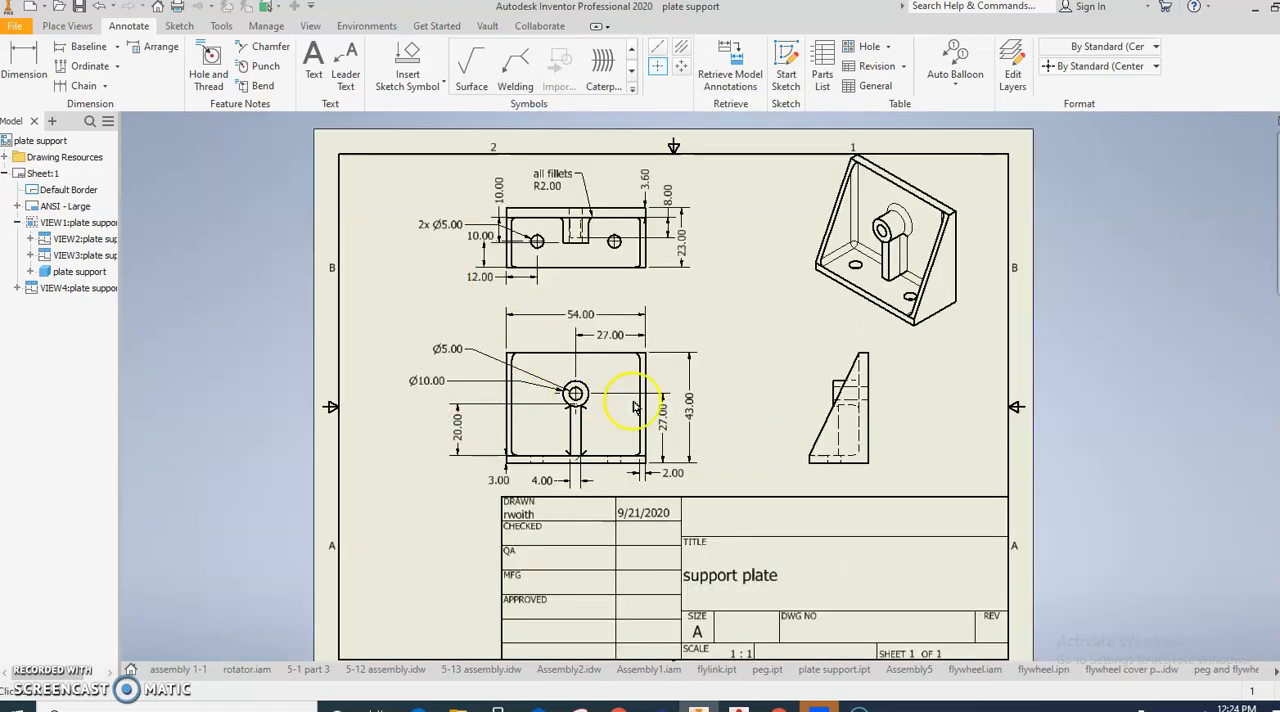